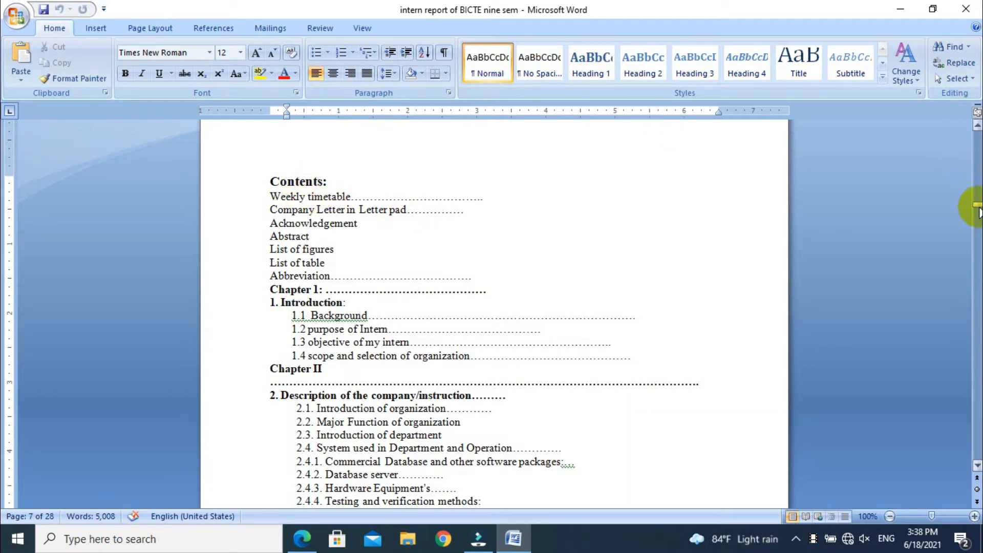
# - Examine the hand-typed Contents page from its heading to the Chapter II entry
pyautogui.moveTo(976, 204)
pyautogui.mouseDown()
pyautogui.moveTo(972, 191)
pyautogui.moveTo(977, 326)
pyautogui.moveTo(973, 167)
pyautogui.moveTo(961, 145)
pyautogui.moveTo(978, 206)
pyautogui.mouseUp()
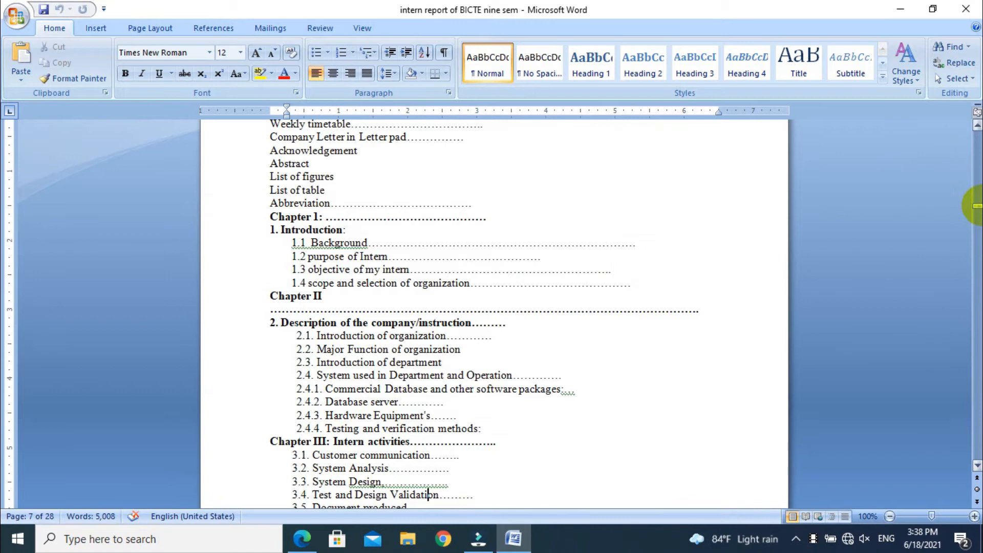
pyautogui.click(501, 220)
pyautogui.press('Up')
pyautogui.press('Up')
pyautogui.press('Up')
pyautogui.press('Up')
pyautogui.press('Down')
pyautogui.press('Down')
pyautogui.press('Down')
pyautogui.press('Down')
pyautogui.press('Down')
pyautogui.press('Down')
pyautogui.press('Down')
pyautogui.press('Down')
pyautogui.press('Down')
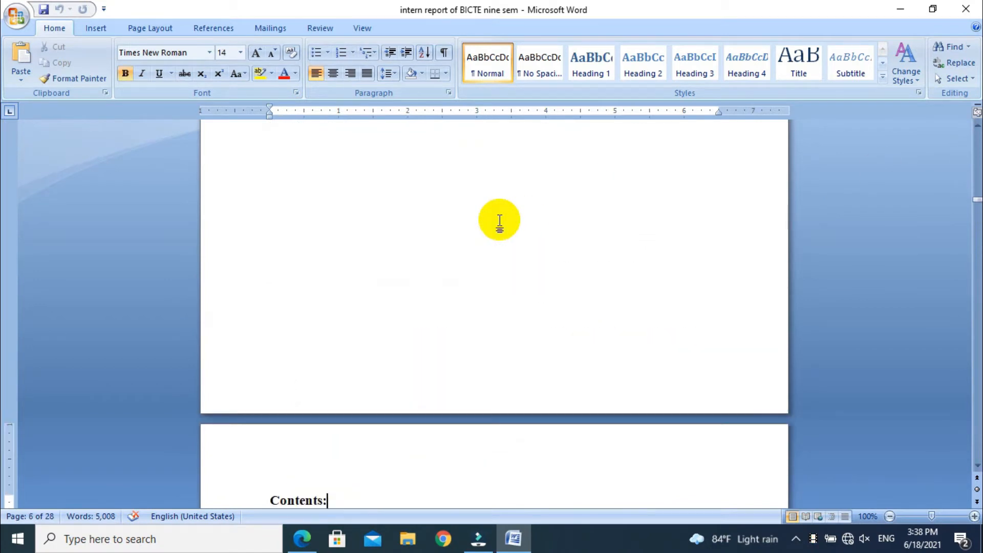
pyautogui.press('Down')
pyautogui.press('Down')
pyautogui.press('Down')
pyautogui.press('Down')
pyautogui.press('Down')
pyautogui.press('Down')
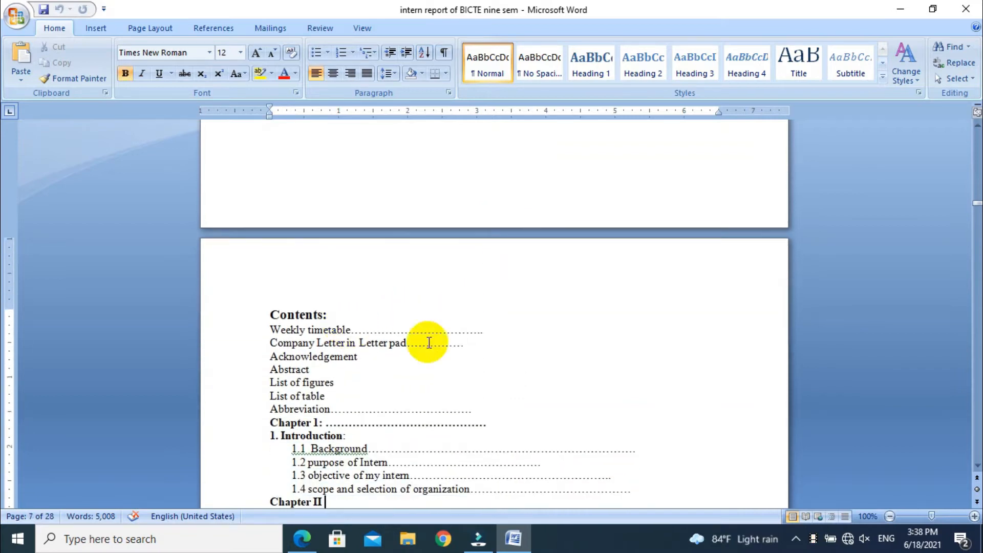
# - Check the line ends of the front-matter entries in the contents list, from Weekly timetable to Abbreviation
pyautogui.click(494, 332)
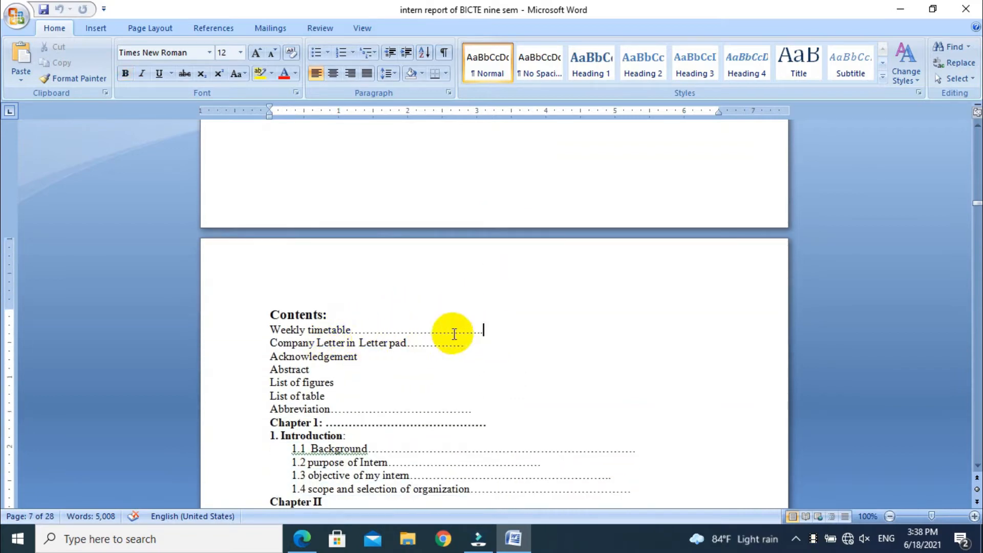
pyautogui.click(460, 356)
pyautogui.click(340, 368)
pyautogui.click(459, 367)
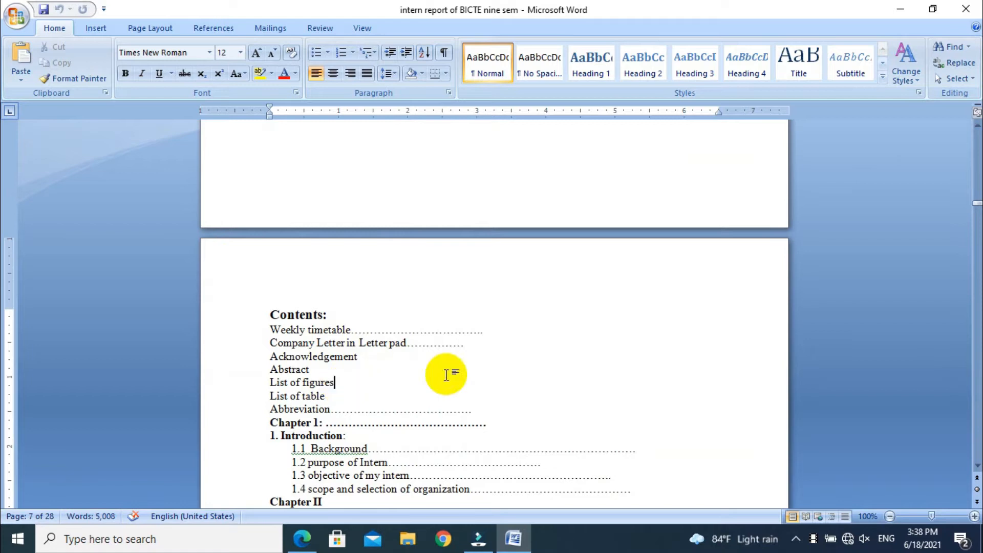
pyautogui.moveTo(326, 396); pyautogui.dragTo(484, 404)
pyautogui.click(480, 400)
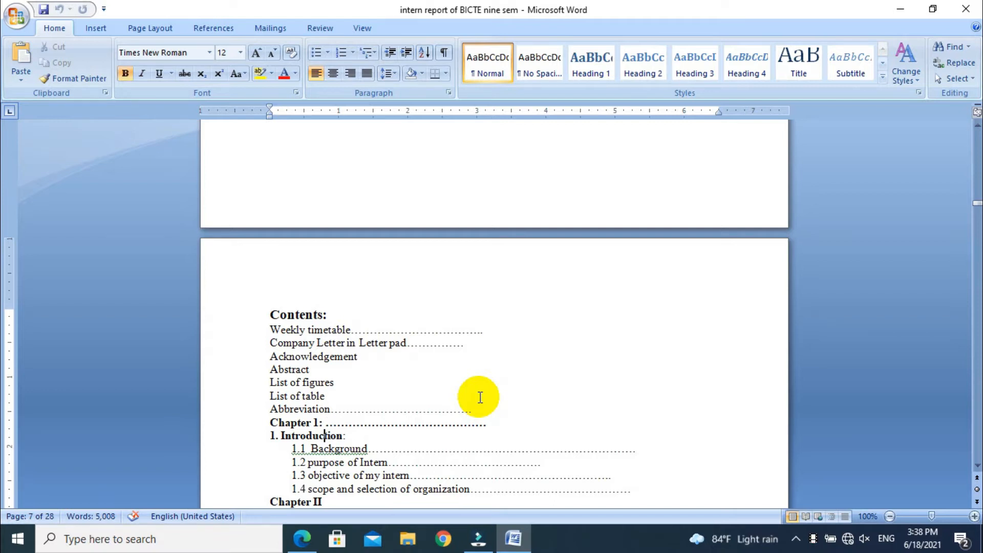
# - Read through the chapter entries of the contents list, from Introduction to Appendices, and on to the List of figures
pyautogui.press('Down')
pyautogui.press('Down')
pyautogui.press('Down')
pyautogui.press('Down')
pyautogui.press('Down')
pyautogui.press('Down')
pyautogui.press('Down')
pyautogui.press('Down')
pyautogui.press('Down')
pyautogui.press('Down')
pyautogui.press('Down')
pyautogui.press('Down')
pyautogui.press('Down')
pyautogui.press('Down')
pyautogui.press('Down')
pyautogui.press('Down')
pyautogui.press('Down')
pyautogui.press('Down')
pyautogui.press('Down')
pyautogui.press('Down')
pyautogui.press('Down')
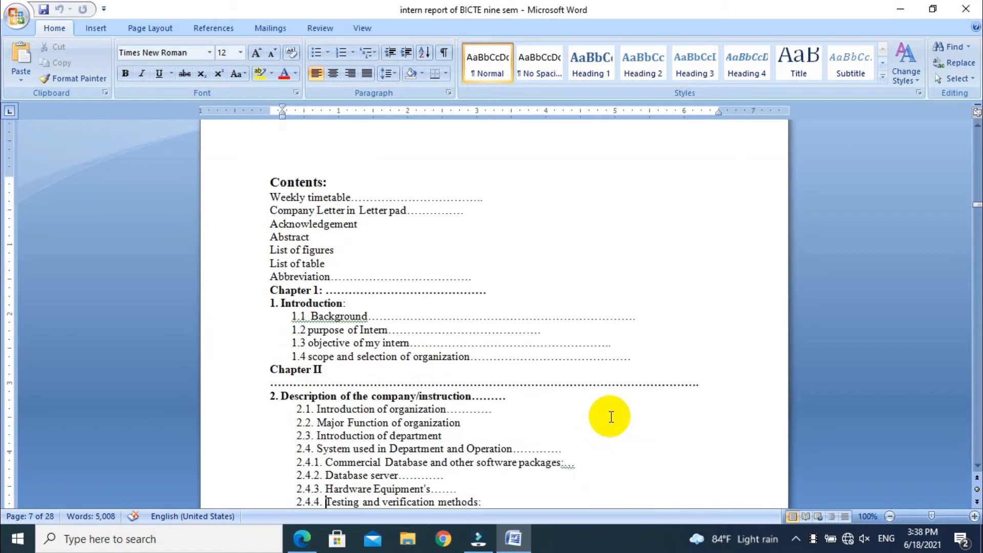
pyautogui.press('Down')
pyautogui.press('Down')
pyautogui.press('Down')
pyautogui.press('Down')
pyautogui.press('Down')
pyautogui.press('Down')
pyautogui.press('Down')
pyautogui.press('Down')
pyautogui.press('Down')
pyautogui.press('Down')
pyautogui.press('Down')
pyautogui.press('Down')
pyautogui.press('Down')
pyautogui.press('Down')
pyautogui.press('Down')
pyautogui.press('Down')
pyautogui.press('Down')
pyautogui.press('Down')
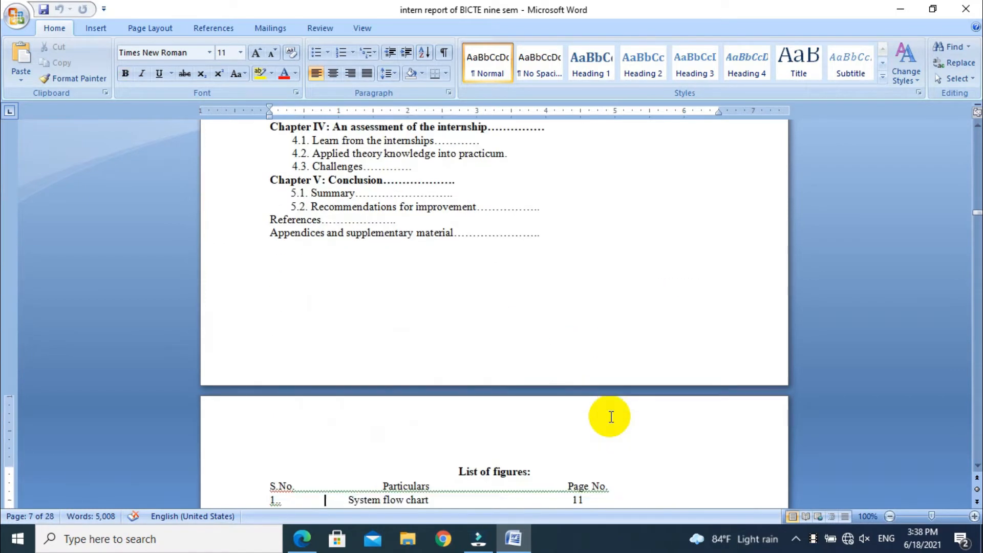
# - Look back through the contents list in reverse, up to the project description text on the preceding page
pyautogui.press('Up')
pyautogui.press('Up')
pyautogui.press('Up')
pyautogui.press('Up')
pyautogui.press('Up')
pyautogui.press('Up')
pyautogui.press('Up')
pyautogui.press('Up')
pyautogui.press('Up')
pyautogui.press('Up')
pyautogui.press('Up')
pyautogui.press('Up')
pyautogui.press('Up')
pyautogui.press('Up')
pyautogui.press('Up')
pyautogui.press('Up')
pyautogui.press('Up')
pyautogui.press('Up')
pyautogui.press('Up')
pyautogui.press('Up')
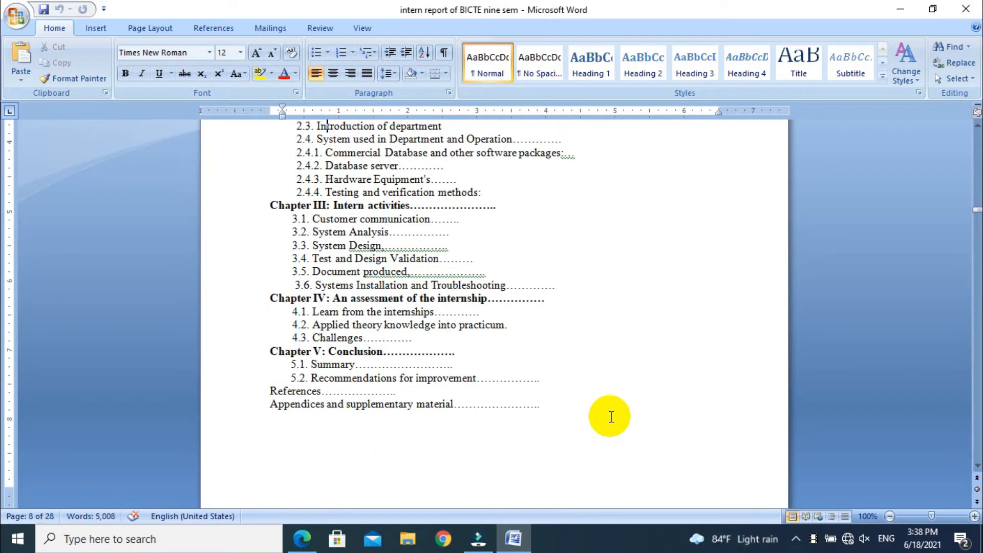
pyautogui.press('Up')
pyautogui.press('Up')
pyautogui.press('Up')
pyautogui.press('Up')
pyautogui.press('Up')
pyautogui.press('Up')
pyautogui.press('Up')
pyautogui.press('Up')
pyautogui.press('Up')
pyautogui.press('Up')
pyautogui.press('Up')
pyautogui.press('Up')
pyautogui.press('Up')
pyautogui.press('Up')
pyautogui.press('Up')
pyautogui.press('Up')
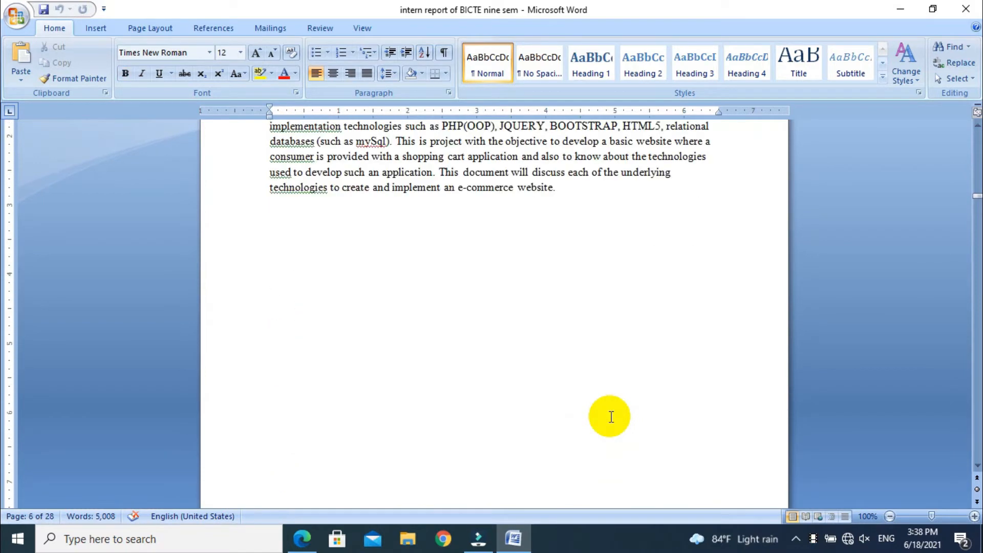
# - Review the contents list again down to the Chapter V entries, checking its chapter and section structure
pyautogui.press('Down')
pyautogui.press('Down')
pyautogui.press('Down')
pyautogui.press('Down')
pyautogui.press('Down')
pyautogui.press('Down')
pyautogui.press('Down')
pyautogui.press('Down')
pyautogui.press('Down')
pyautogui.press('Down')
pyautogui.press('Down')
pyautogui.press('Down')
pyautogui.press('Down')
pyautogui.press('Down')
pyautogui.press('Down')
pyautogui.press('Down')
pyautogui.press('Down')
pyautogui.press('Down')
pyautogui.press('Down')
pyautogui.press('Down')
pyautogui.press('Down')
pyautogui.press('Down')
pyautogui.press('Down')
pyautogui.press('Down')
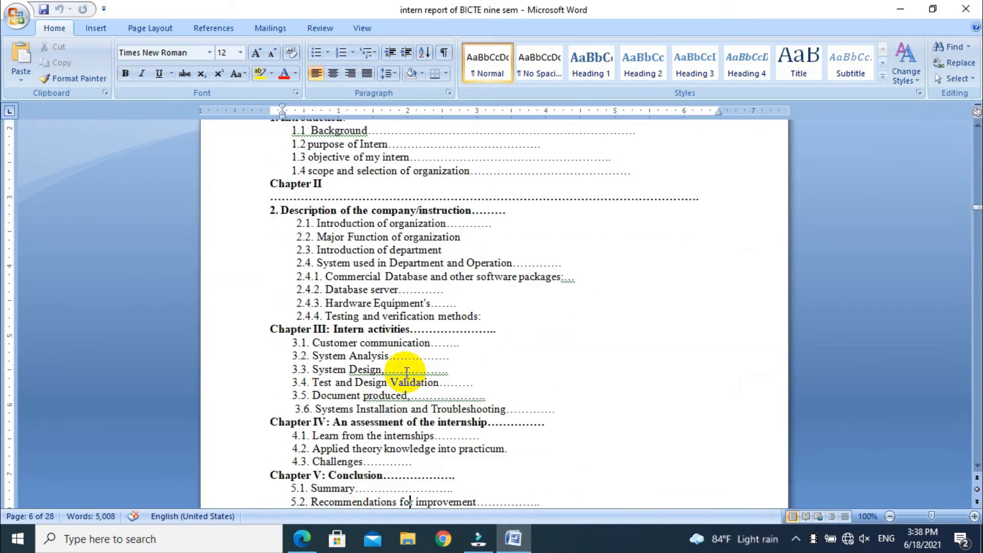
# - Look back from the contents list through the acknowledgement and weekly timetable pages to the end of page 2
pyautogui.press('Up')
pyautogui.press('Up')
pyautogui.press('Up')
pyautogui.press('Up')
pyautogui.press('Up')
pyautogui.press('Up')
pyautogui.press('Up')
pyautogui.press('Up')
pyautogui.press('Up')
pyautogui.press('Up')
pyautogui.press('Up')
pyautogui.press('Up')
pyautogui.press('Up')
pyautogui.press('Up')
pyautogui.press('Up')
pyautogui.press('Up')
pyautogui.press('Up')
pyautogui.press('Up')
pyautogui.press('Up')
pyautogui.press('Up')
pyautogui.press('Up')
pyautogui.press('Up')
pyautogui.press('Up')
pyautogui.press('Up')
pyautogui.press('Up')
pyautogui.press('Up')
pyautogui.press('Up')
pyautogui.press('Up')
pyautogui.press('Up')
pyautogui.press('Up')
pyautogui.press('Up')
pyautogui.press('Up')
pyautogui.press('Up')
pyautogui.press('Up')
pyautogui.press('Up')
pyautogui.press('Up')
pyautogui.press('Up')
pyautogui.press('Up')
pyautogui.press('Up')
pyautogui.press('Up')
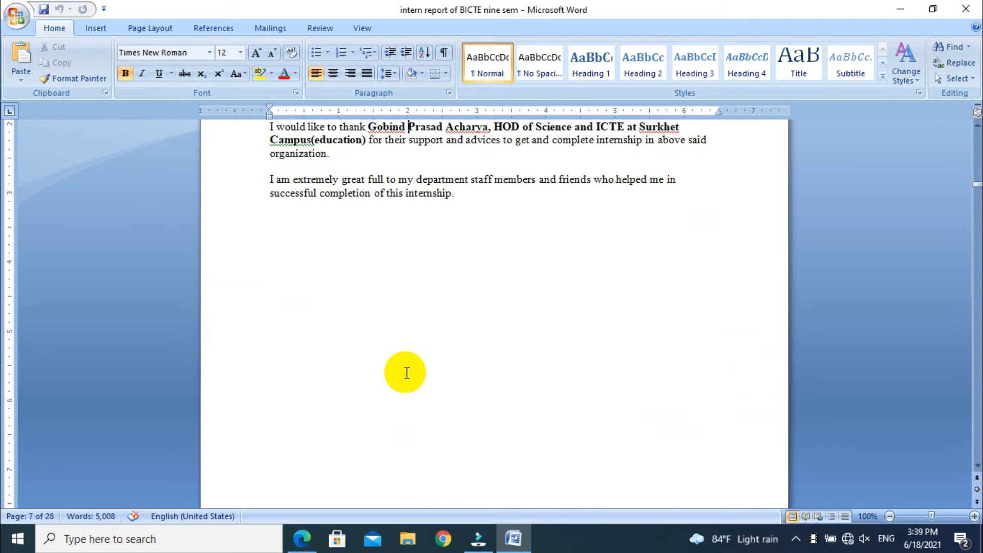
pyautogui.press('Up')
pyautogui.press('Up')
pyautogui.press('Up')
pyautogui.press('Up')
pyautogui.press('Up')
pyautogui.press('Up')
pyautogui.press('Up')
pyautogui.press('Up')
pyautogui.press('Up')
pyautogui.press('Up')
pyautogui.press('Up')
pyautogui.press('Up')
pyautogui.press('Up')
pyautogui.press('Up')
pyautogui.press('Up')
pyautogui.press('Up')
pyautogui.press('Up')
pyautogui.press('Up')
pyautogui.press('Up')
pyautogui.press('Up')
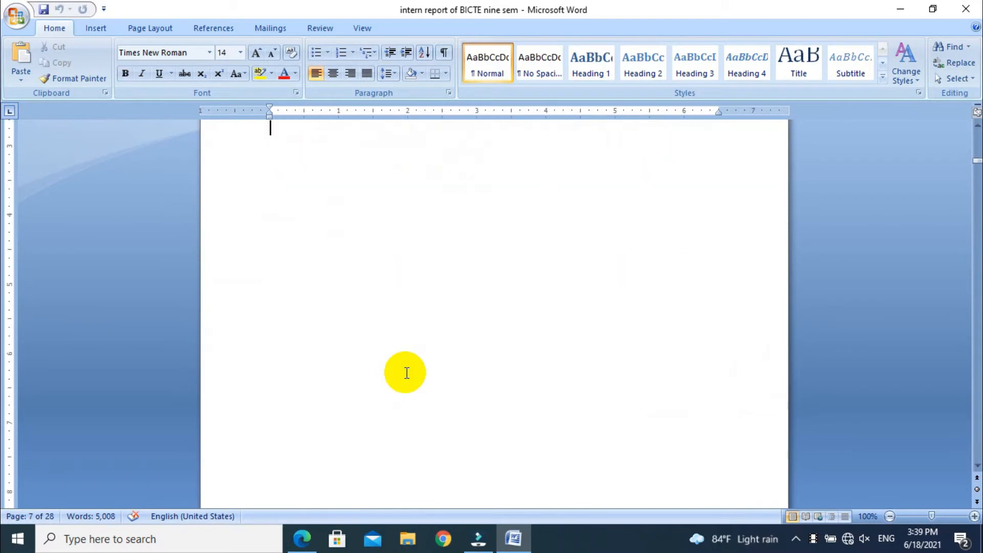
pyautogui.press('Up')
pyautogui.press('Up')
pyautogui.press('Up')
pyautogui.press('Up')
pyautogui.press('Up')
pyautogui.press('Up')
pyautogui.press('Up')
pyautogui.press('Up')
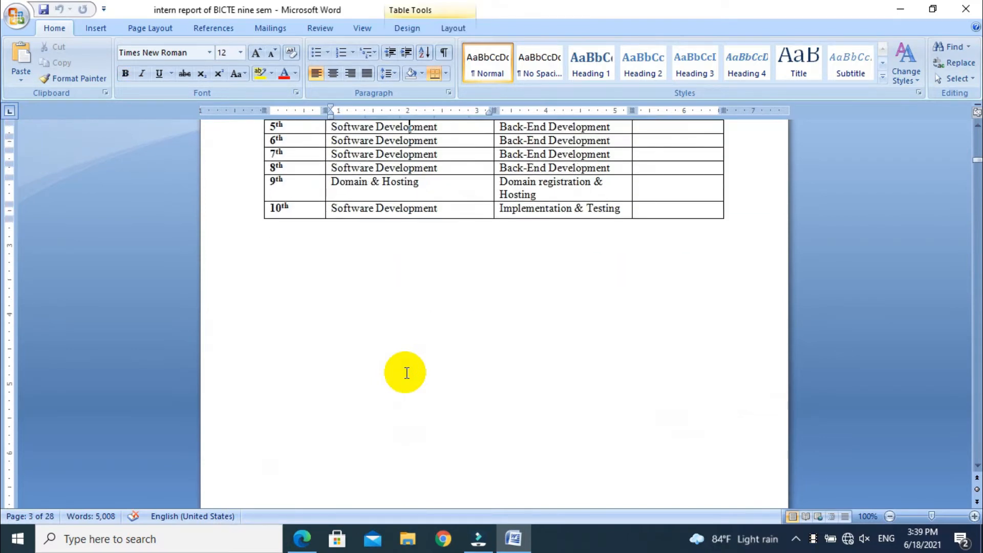
pyautogui.press('Up')
pyautogui.press('Up')
pyautogui.press('Up')
pyautogui.press('Up')
pyautogui.press('Up')
pyautogui.press('Up')
pyautogui.press('Up')
pyautogui.press('Up')
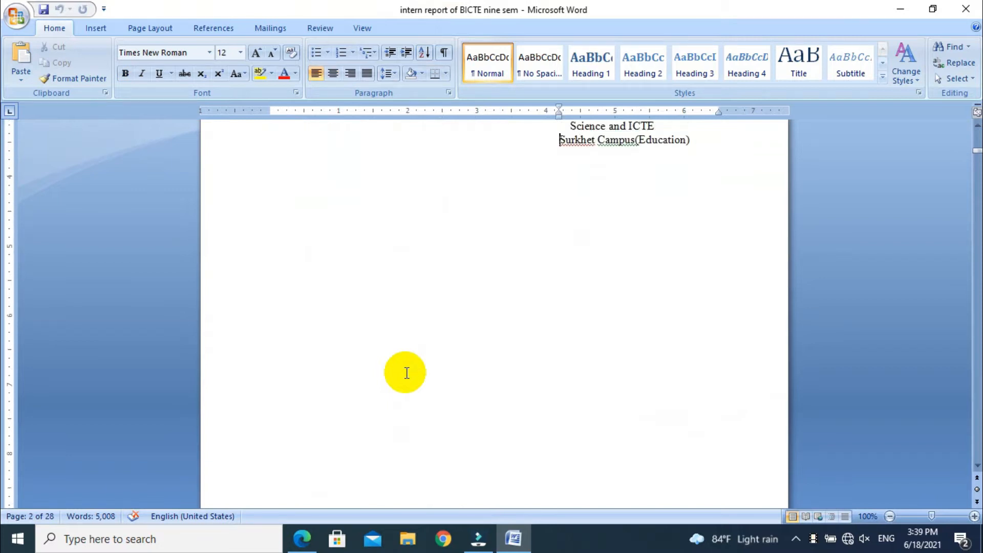
# - Look over the weekly timetable and the pages around it to locate the section title above the table
pyautogui.press('Down')
pyautogui.press('Down')
pyautogui.press('Down')
pyautogui.press('Down')
pyautogui.press('Down')
pyautogui.press('Down')
pyautogui.press('Down')
pyautogui.press('Down')
pyautogui.press('Down')
pyautogui.press('Down')
pyautogui.press('Down')
pyautogui.press('Down')
pyautogui.press('Down')
pyautogui.press('Down')
pyautogui.press('Down')
pyautogui.press('Down')
pyautogui.press('Down')
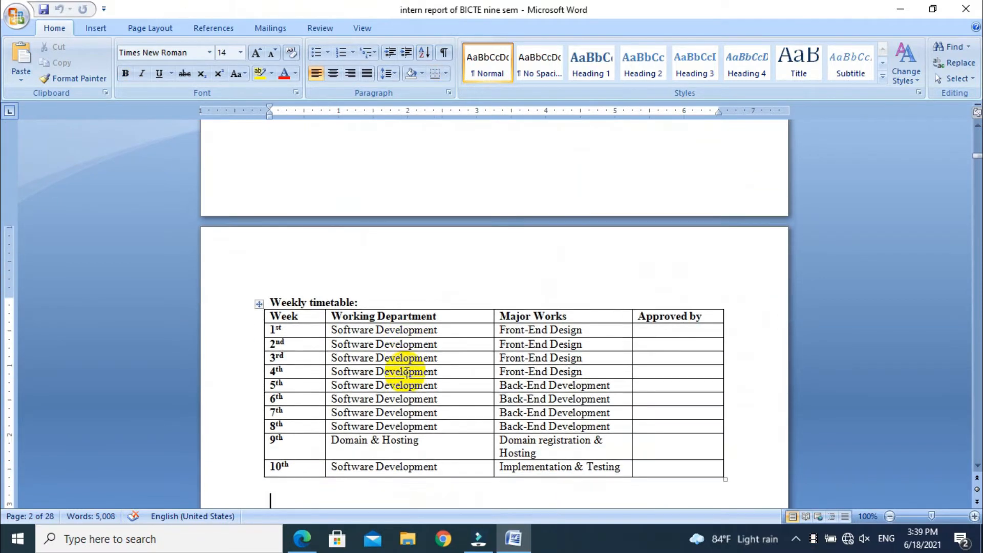
pyautogui.press('Down')
pyautogui.press('Down')
pyautogui.press('Down')
pyautogui.press('Up')
pyautogui.press('Up')
pyautogui.press('Up')
pyautogui.press('Up')
pyautogui.press('Up')
pyautogui.press('Up')
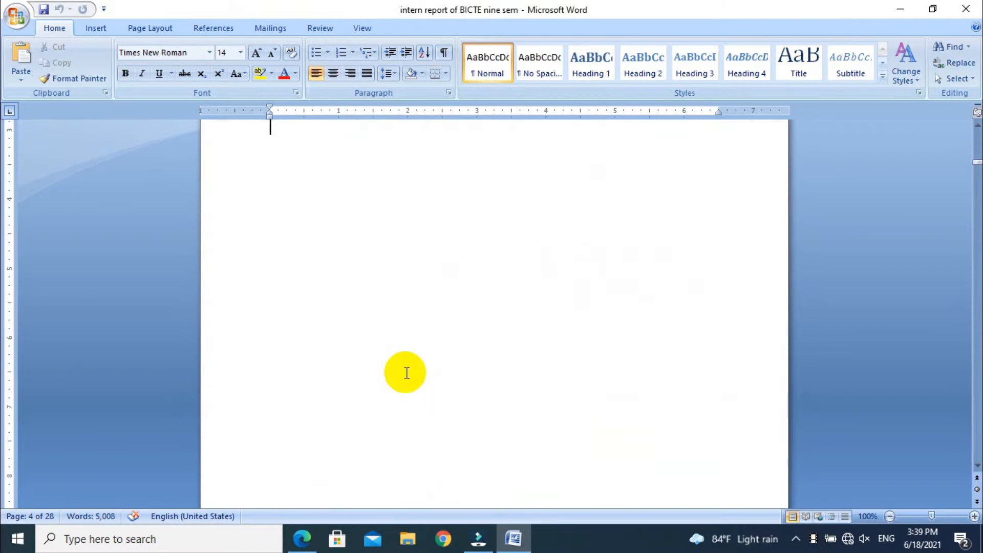
pyautogui.press('Up')
pyautogui.press('Up')
pyautogui.press('Up')
pyautogui.press('Up')
pyautogui.press('Up')
pyautogui.press('Up')
pyautogui.press('Up')
pyautogui.press('Up')
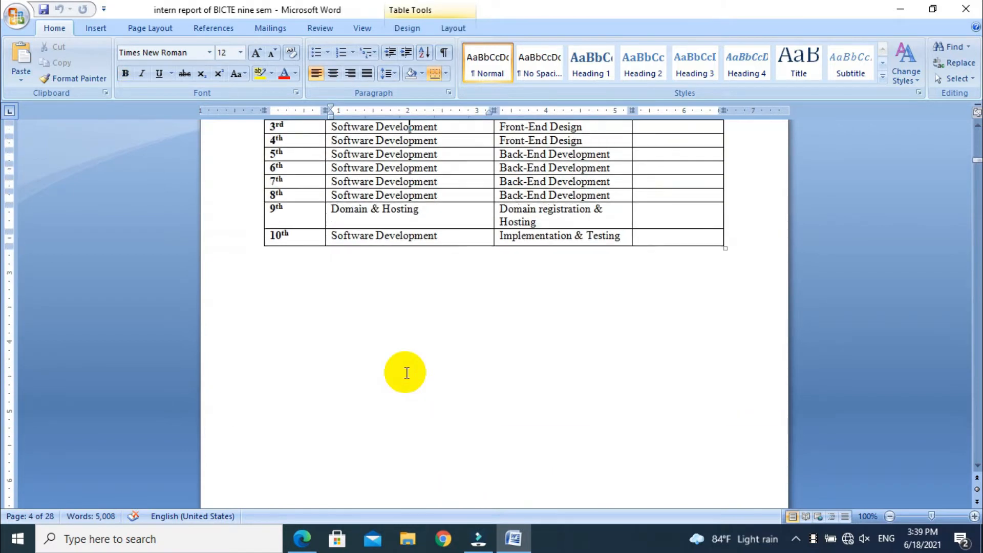
pyautogui.press('Up')
pyautogui.press('Up')
pyautogui.press('Up')
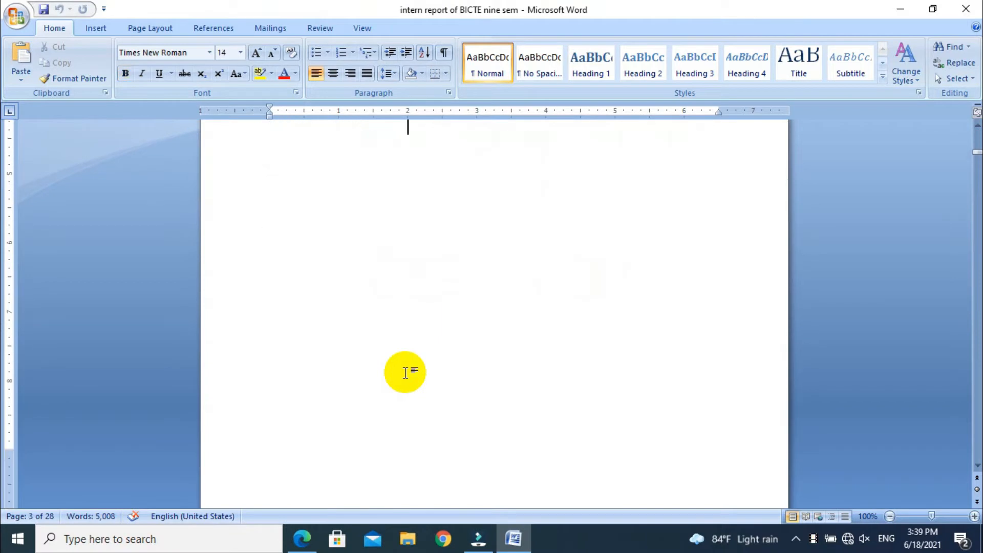
# - Apply the Heading 1 style to the "Weekly timetable:" title above the table
pyautogui.press('Down')
pyautogui.moveTo(360, 501); pyautogui.dragTo(260, 498)
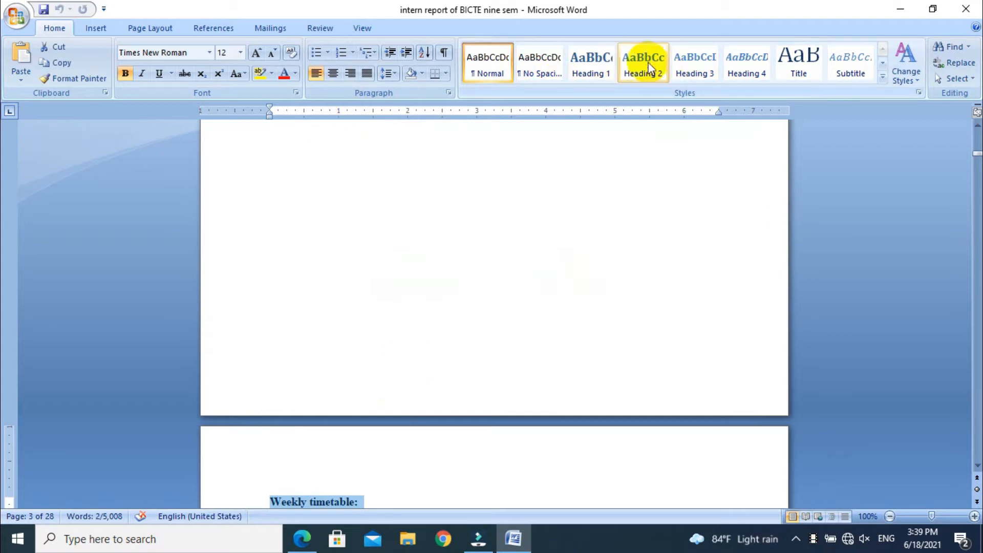
pyautogui.click(600, 73)
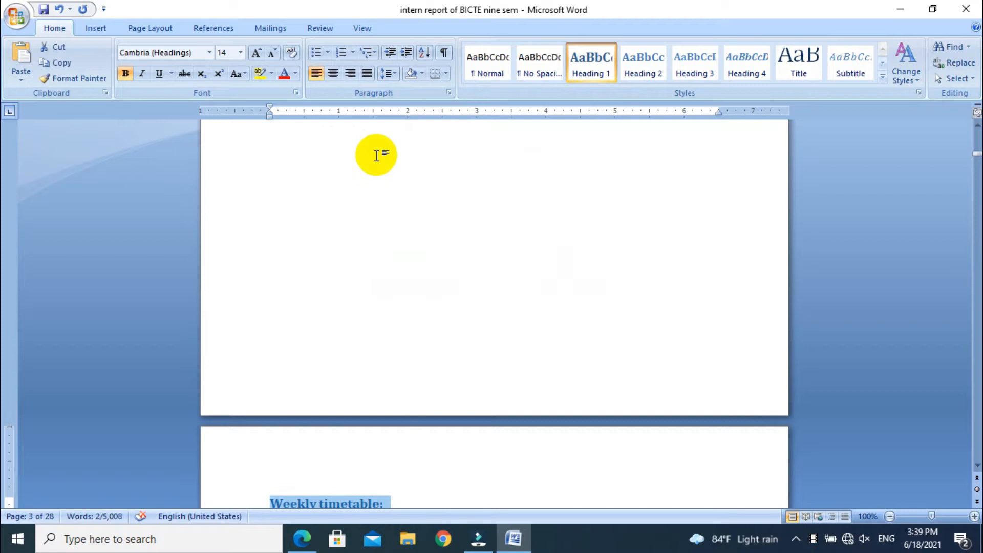
pyautogui.press('Down')
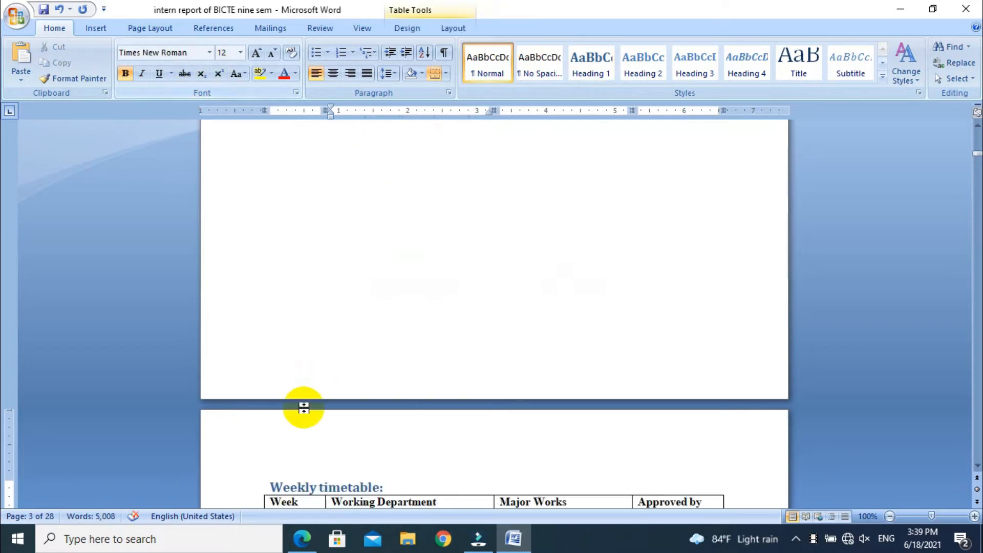
# - Set the "Weekly timetable:" heading's font colour to black and keep it left-aligned
pyautogui.click(389, 486)
pyautogui.moveTo(390, 487); pyautogui.dragTo(259, 487)
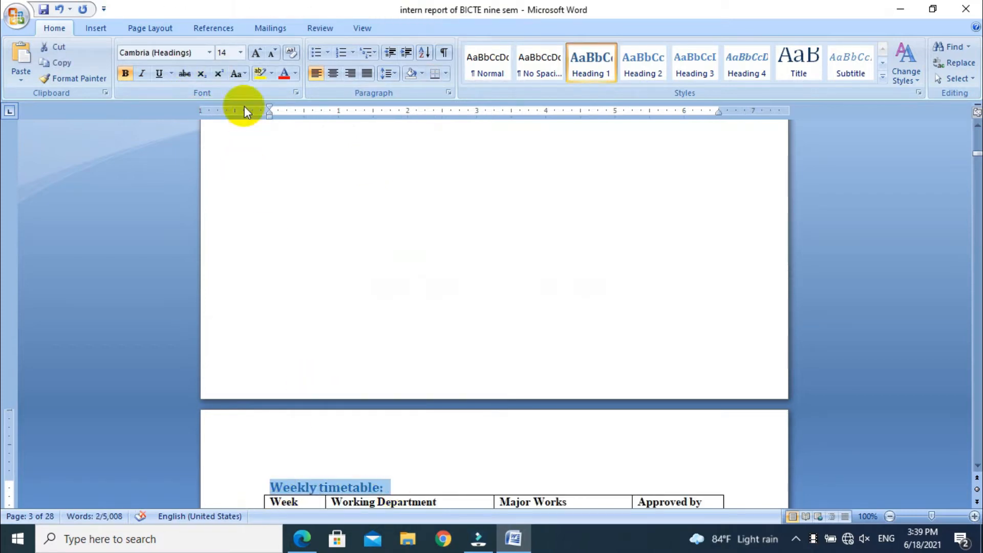
pyautogui.click(239, 52)
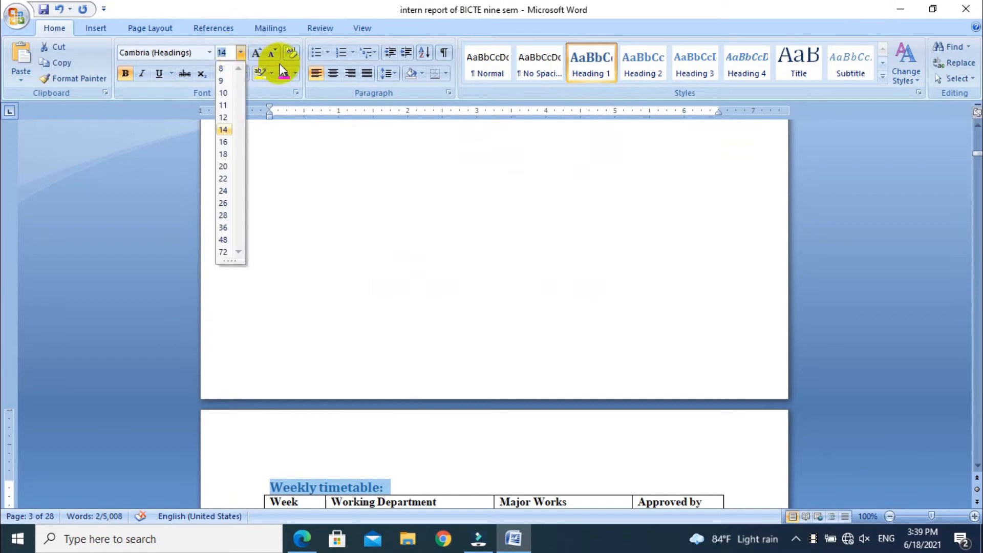
pyautogui.click(293, 144)
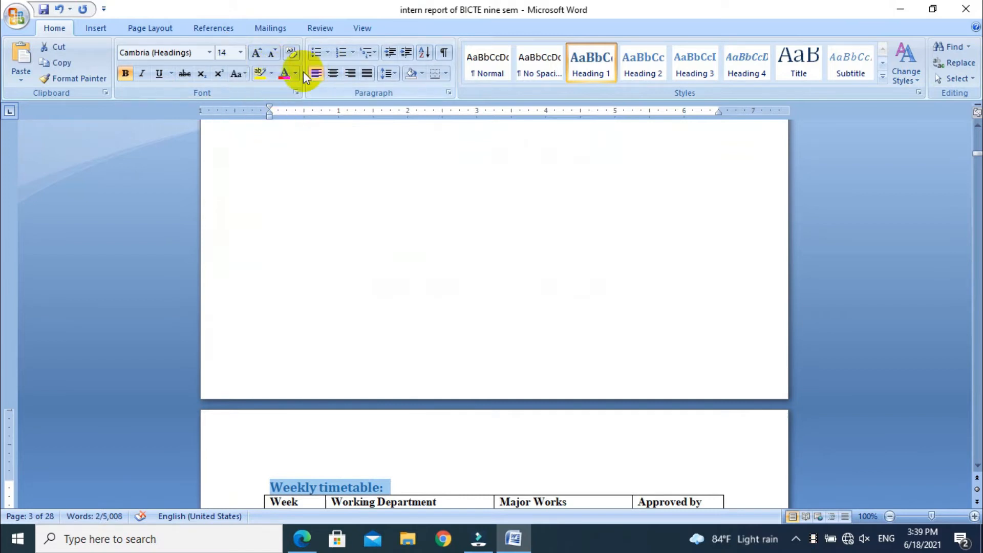
pyautogui.click(295, 73)
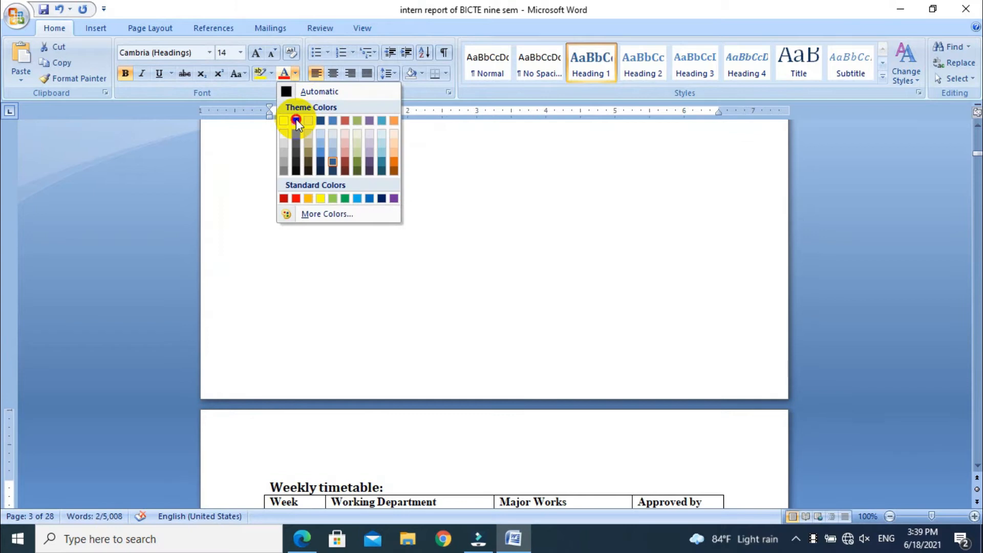
pyautogui.click(296, 120)
pyautogui.hotkey('ctrl', 'e')
pyautogui.hotkey('ctrl', 'l')
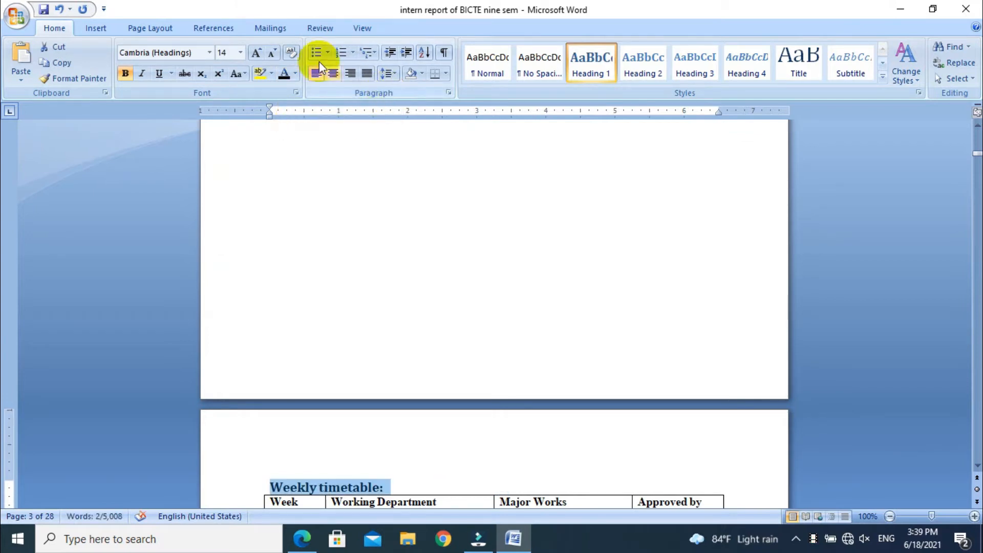
# - Set the "Weekly timetable:" heading's paragraph spacing before to 0 pt
pyautogui.click(140, 27)
pyautogui.click(628, 67)
pyautogui.click(628, 67)
pyautogui.click(628, 66)
pyautogui.click(628, 66)
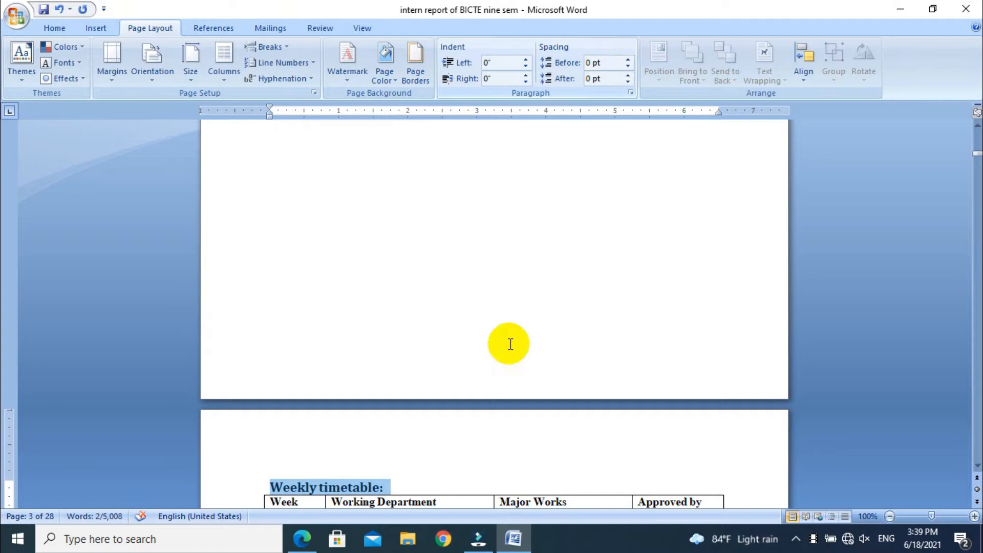
pyautogui.click(450, 447)
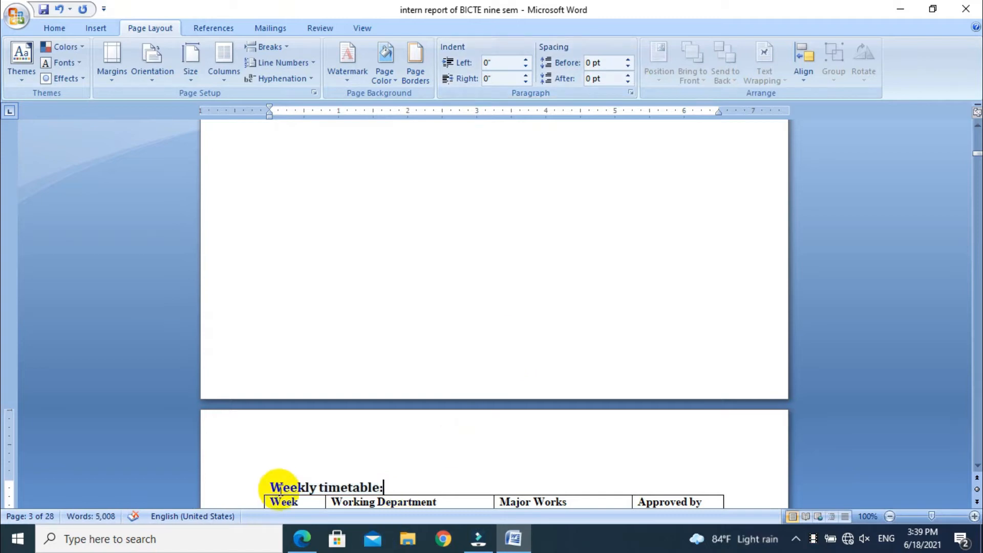
# - Check which style the "Weekly timetable:" heading has compared with the table text below it
pyautogui.moveTo(273, 487); pyautogui.dragTo(325, 487)
pyautogui.click(325, 486)
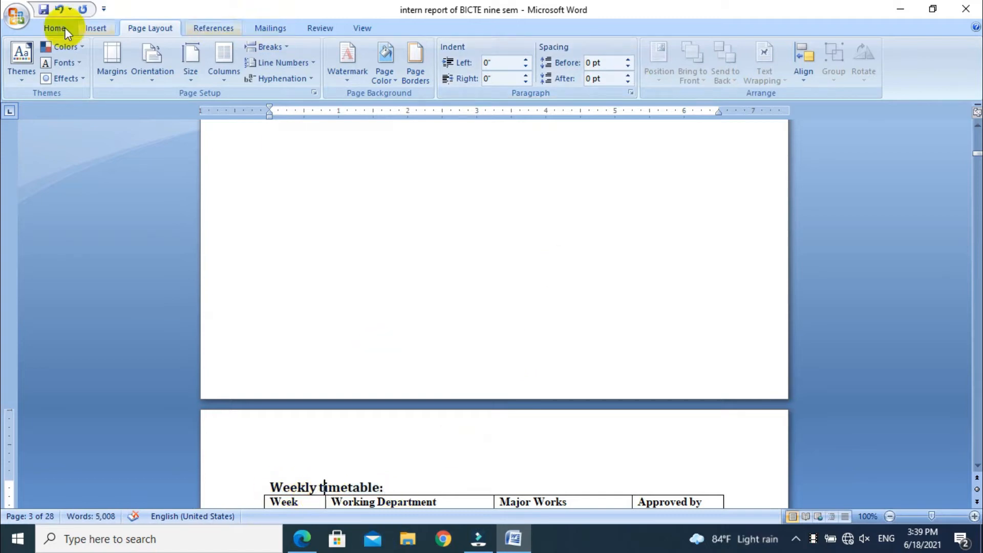
pyautogui.click(45, 29)
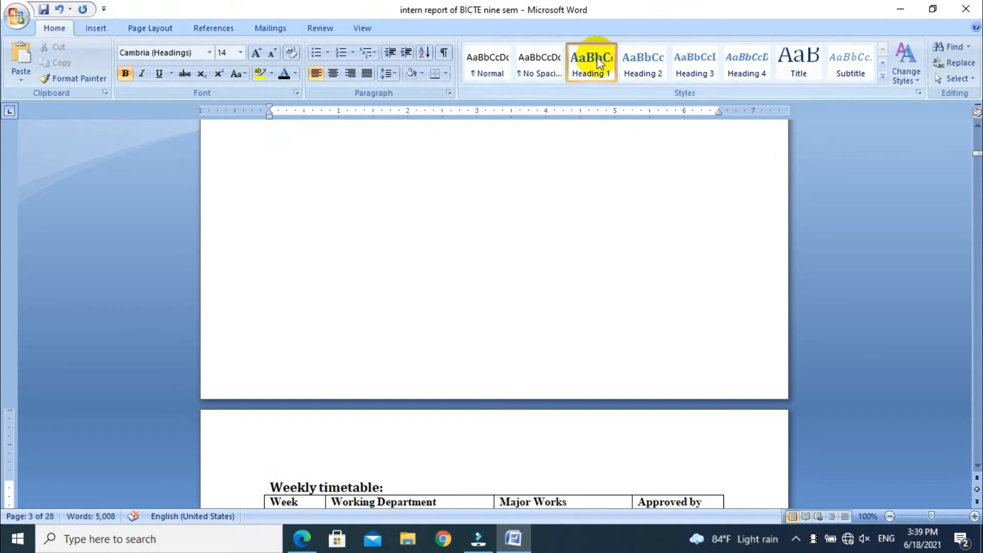
pyautogui.click(535, 501)
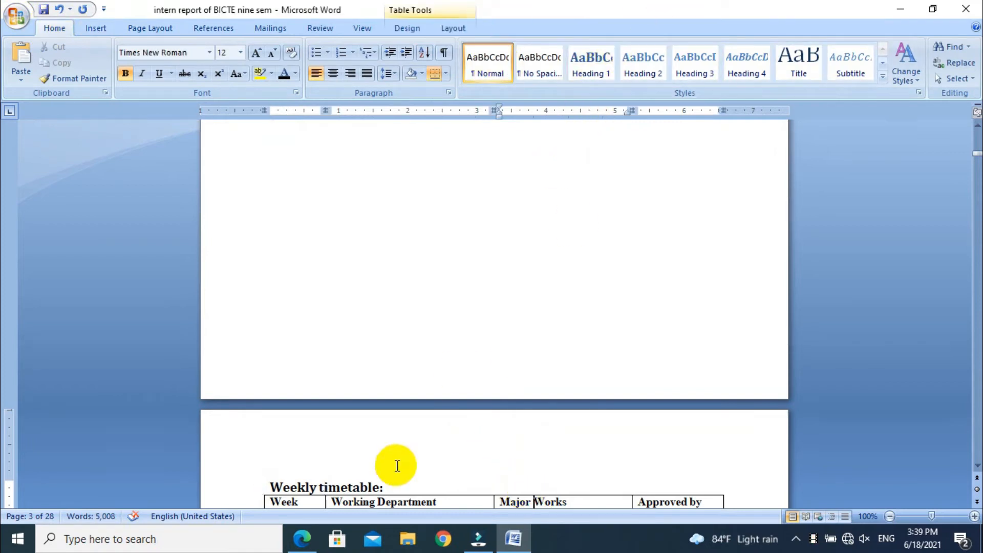
# - Apply the Heading 1 style to the title "Company letter provided by gist technology"
pyautogui.scroll(-5, 397, 465)
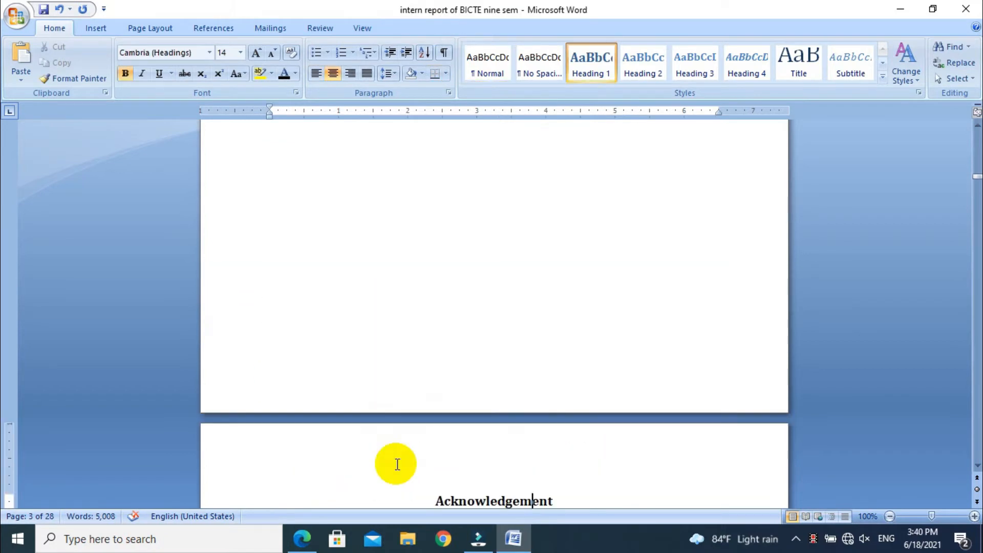
pyautogui.press('Down')
pyautogui.press('Down')
pyautogui.press('Down')
pyautogui.press('Up')
pyautogui.press('Up')
pyautogui.press('Up')
pyautogui.press('Up')
pyautogui.press('Up')
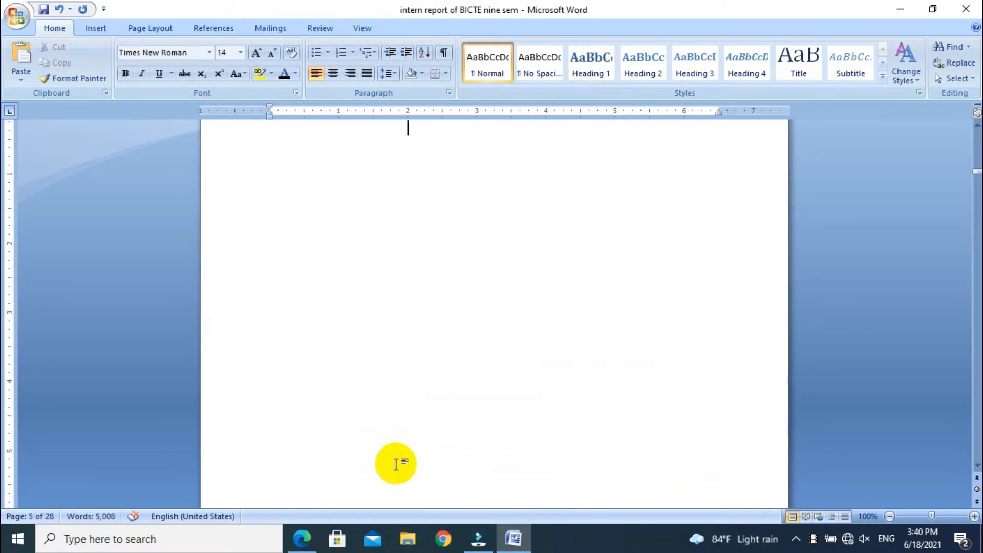
pyautogui.press('Down')
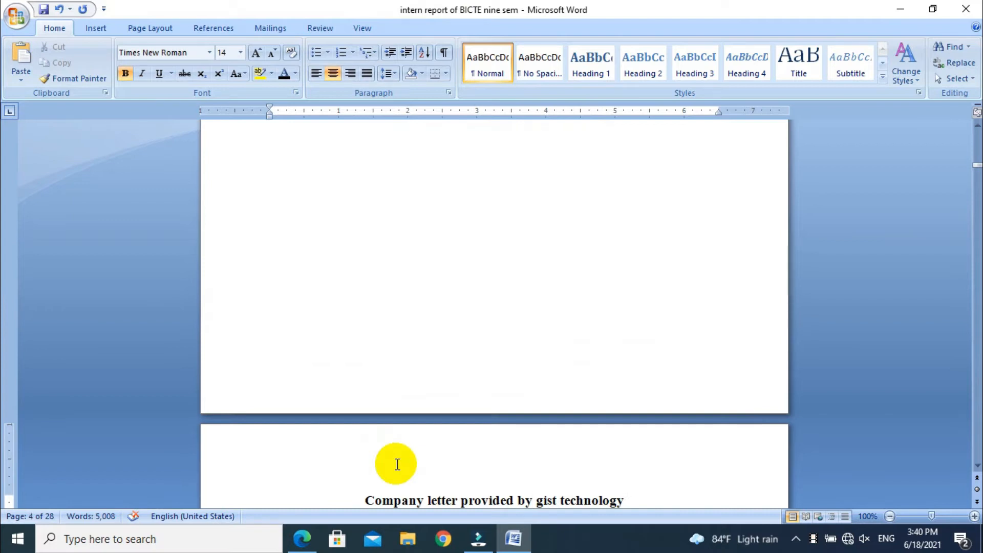
pyautogui.press('Down')
pyautogui.moveTo(625, 479); pyautogui.dragTo(371, 459)
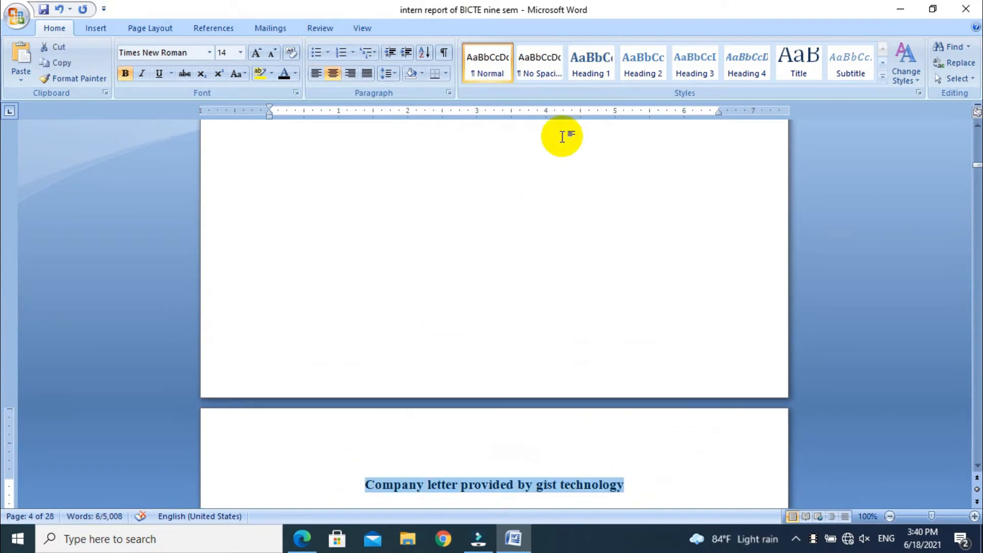
pyautogui.click(597, 76)
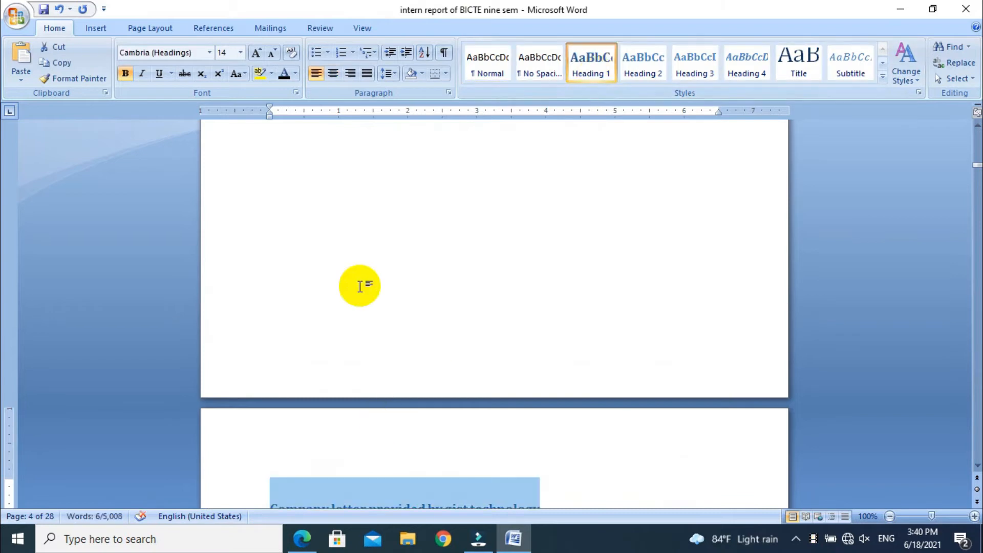
# - Set the font colour of the "Company letter provided by gist technology" heading to black
pyautogui.press('Down')
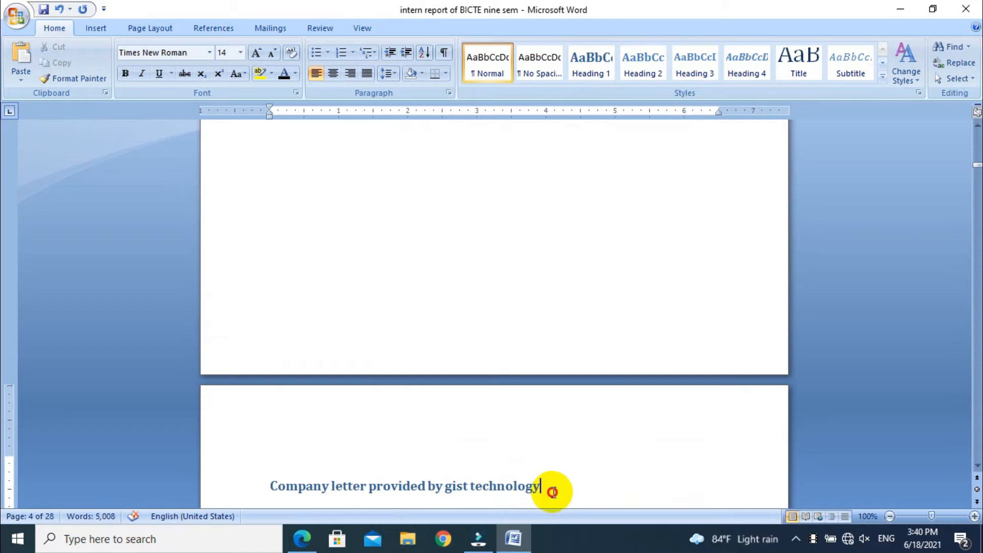
pyautogui.moveTo(552, 491); pyautogui.dragTo(279, 475)
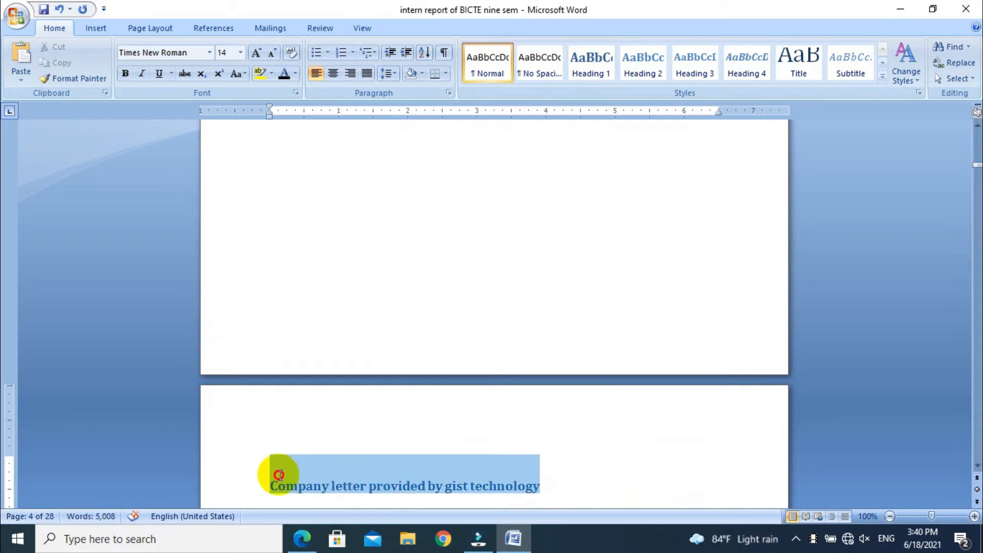
pyautogui.click(282, 74)
pyautogui.click(239, 53)
pyautogui.click(240, 54)
pyautogui.click(609, 430)
# - Apply the Heading 1 style to the centred "Acknowledgement" title
pyautogui.press('Down')
pyautogui.press('Down')
pyautogui.press('Down')
pyautogui.press('Down')
pyautogui.press('Down')
pyautogui.press('Down')
pyautogui.press('Down')
pyautogui.press('Down')
pyautogui.press('Down')
pyautogui.press('Down')
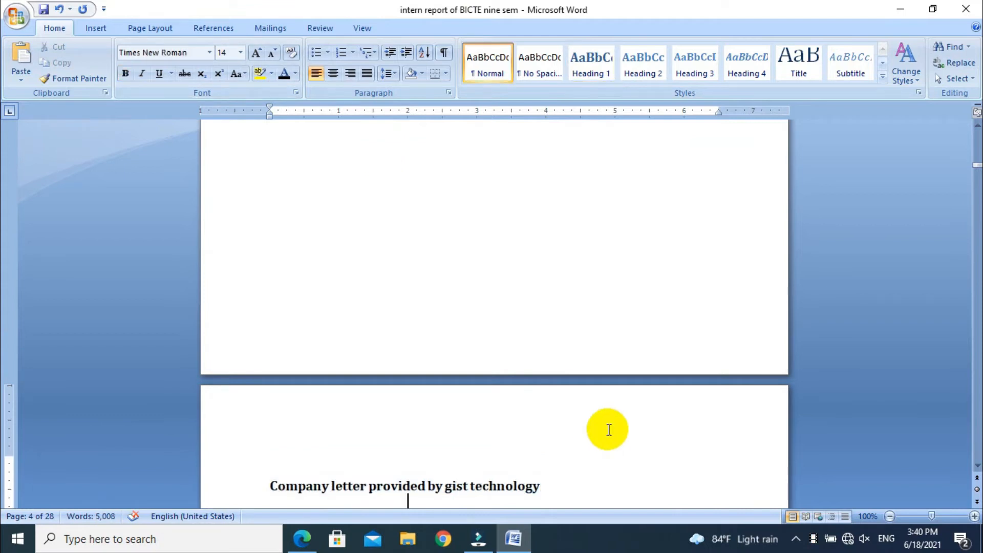
pyautogui.press('Down')
pyautogui.click(572, 381)
pyautogui.moveTo(572, 382); pyautogui.dragTo(436, 382)
pyautogui.hotkey('ctrl', 'alt', '1')
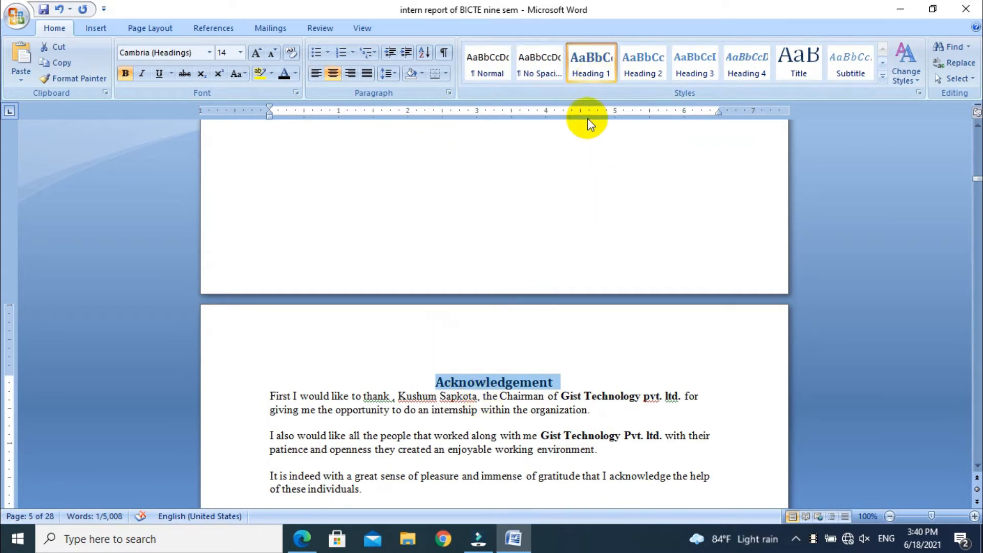
pyautogui.click(488, 446)
# - Apply the Heading 1 style to the "Abstract" title and centre it
pyautogui.press('Down')
pyautogui.press('Down')
pyautogui.press('Down')
pyautogui.press('Down')
pyautogui.press('Down')
pyautogui.press('Down')
pyautogui.press('Down')
pyautogui.press('Down')
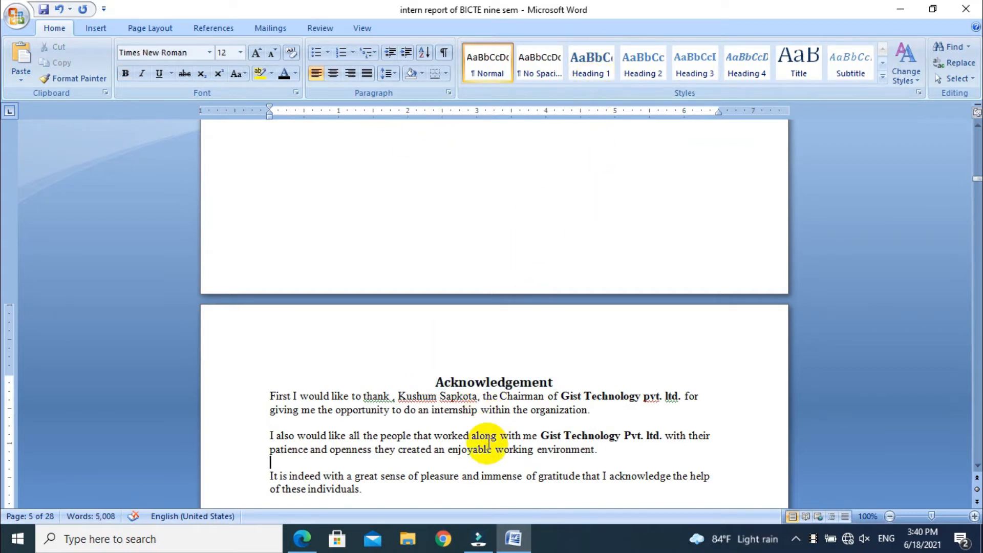
pyautogui.press('Down')
pyautogui.press('Down')
pyautogui.press('Down')
pyautogui.press('Down')
pyautogui.press('Down')
pyautogui.press('Down')
pyautogui.press('Down')
pyautogui.press('Down')
pyautogui.press('Down')
pyautogui.press('Down')
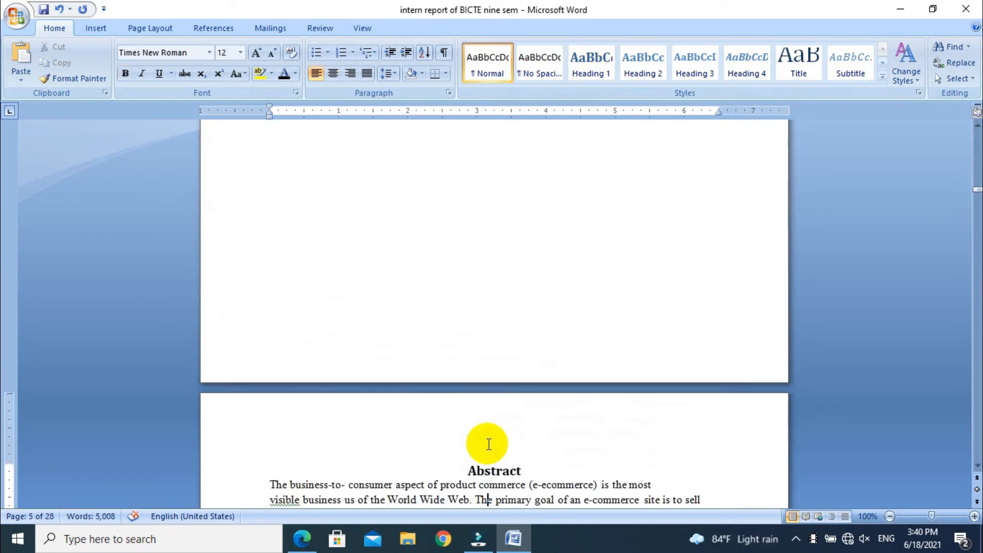
pyautogui.click(489, 443)
pyautogui.click(538, 457)
pyautogui.moveTo(538, 457); pyautogui.dragTo(439, 451)
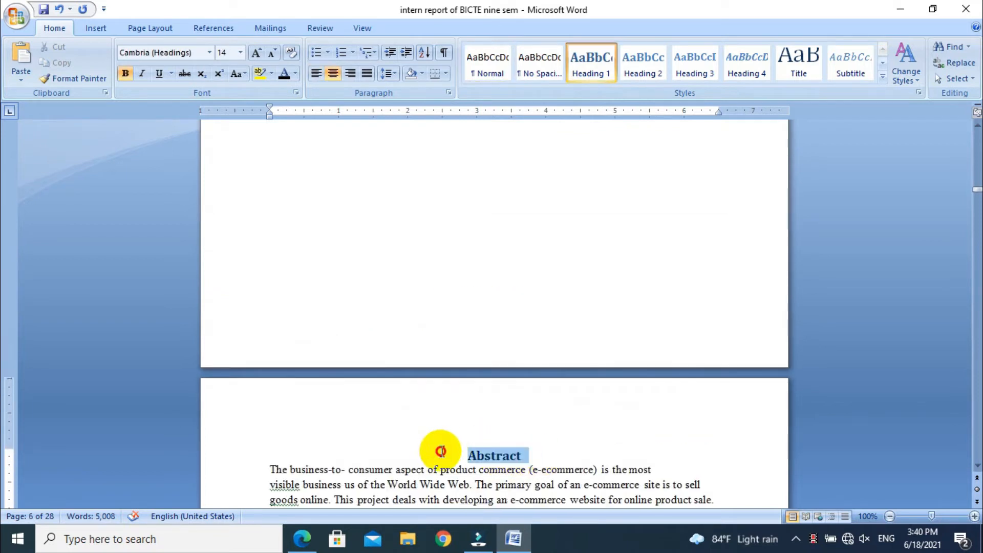
pyautogui.click(594, 64)
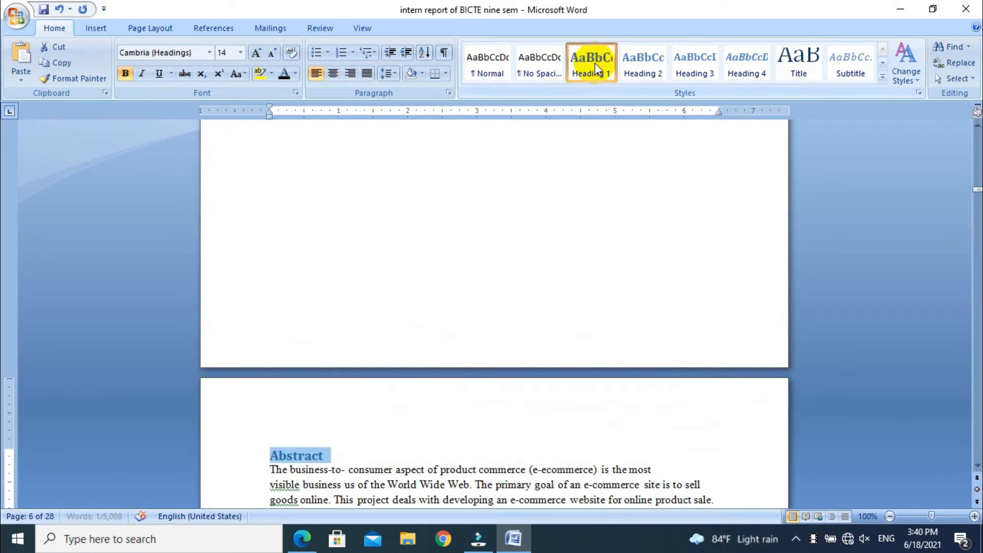
pyautogui.click(539, 61)
pyautogui.click(573, 70)
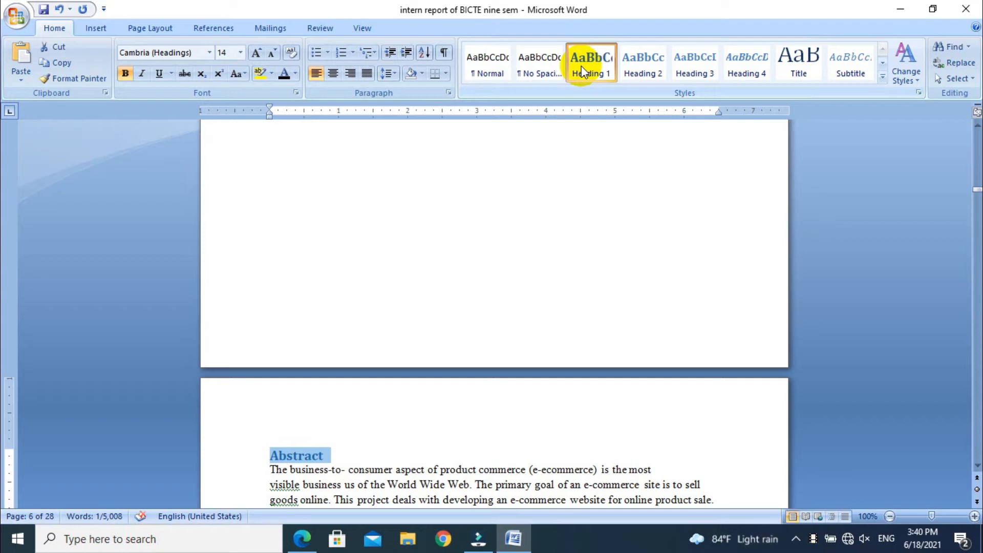
pyautogui.hotkey('ctrl', 'e')
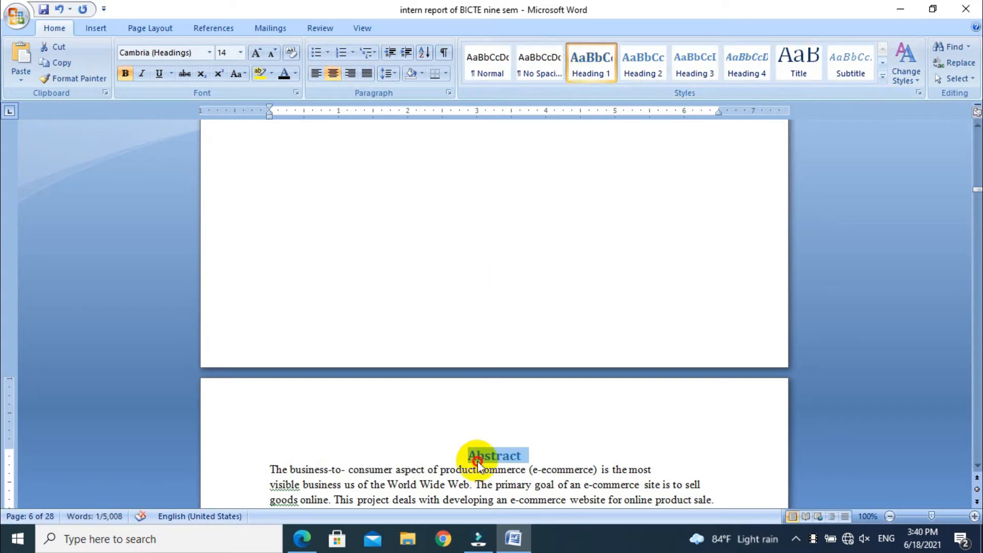
pyautogui.click(478, 457)
# - Format the "List of figures:" title after the contents pages as a centred Heading 1 with black font colour
pyautogui.press('Down')
pyautogui.press('Down')
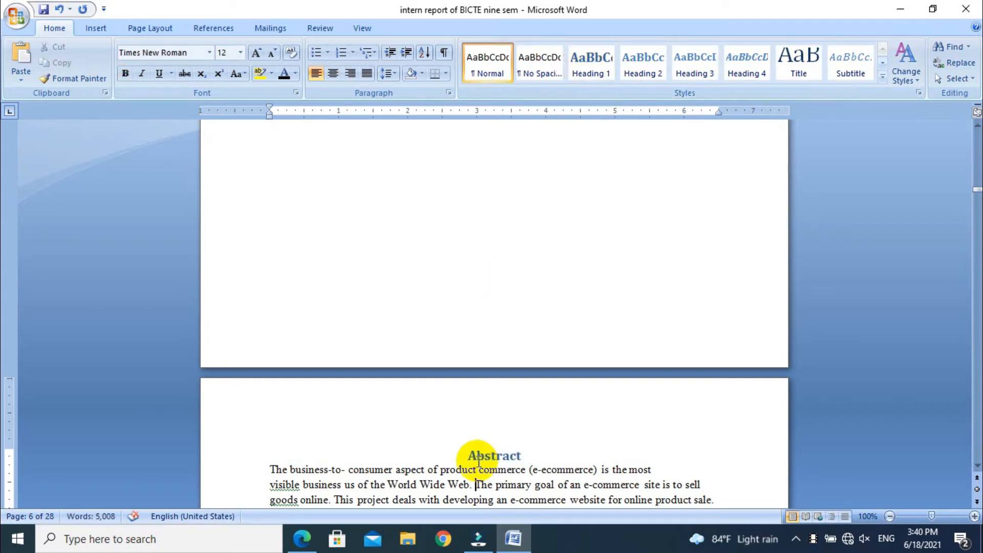
pyautogui.press('Down')
pyautogui.press('Down')
pyautogui.press('Down')
pyautogui.press('Down')
pyautogui.press('Down')
pyautogui.press('Down')
pyautogui.press('Down')
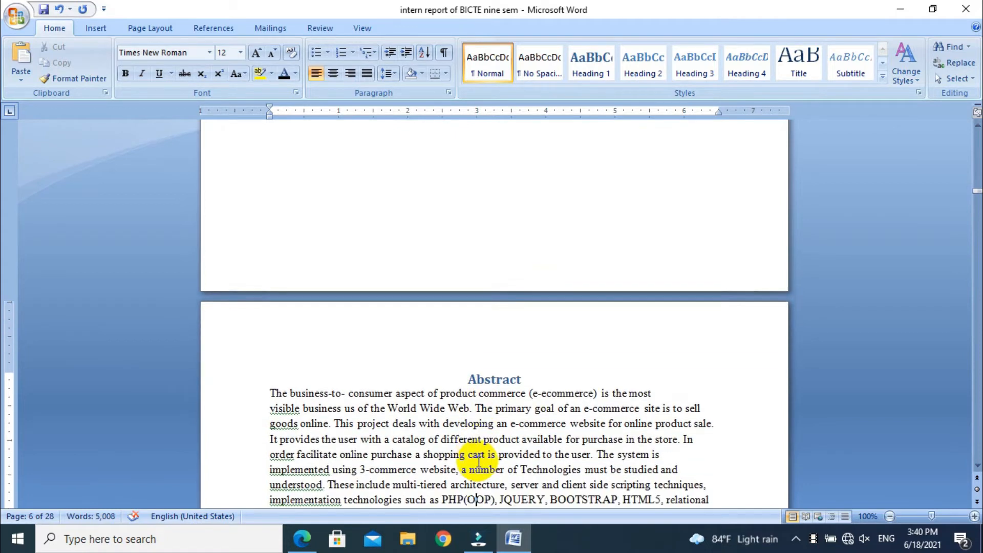
pyautogui.press('Down')
pyautogui.press('Down')
pyautogui.press('Down')
pyautogui.press('Down')
pyautogui.press('Down')
pyautogui.press('Down')
pyautogui.press('Down')
pyautogui.press('Down')
pyautogui.press('Down')
pyautogui.press('Down')
pyautogui.press('Down')
pyautogui.press('Down')
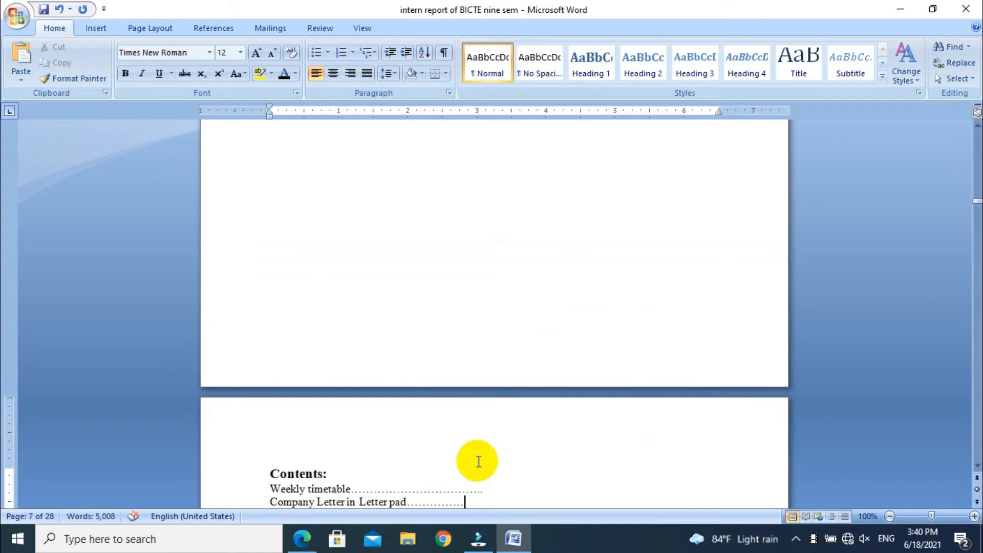
pyautogui.press('Down')
pyautogui.press('Down')
pyautogui.press('Down')
pyautogui.press('Down')
pyautogui.press('Down')
pyautogui.press('Down')
pyautogui.press('Down')
pyautogui.press('Down')
pyautogui.press('Down')
pyautogui.press('Down')
pyautogui.press('Down')
pyautogui.press('Down')
pyautogui.press('Down')
pyautogui.press('Down')
pyautogui.press('Down')
pyautogui.press('Down')
pyautogui.press('Down')
pyautogui.press('Down')
pyautogui.press('Down')
pyautogui.press('Down')
pyautogui.press('Down')
pyautogui.press('Down')
pyautogui.press('Down')
pyautogui.press('Down')
pyautogui.press('Down')
pyautogui.press('Down')
pyautogui.press('Down')
pyautogui.press('Down')
pyautogui.press('Down')
pyautogui.press('Down')
pyautogui.press('Down')
pyautogui.press('Down')
pyautogui.press('Down')
pyautogui.press('Down')
pyautogui.press('Down')
pyautogui.press('Down')
pyautogui.press('Down')
pyautogui.press('Down')
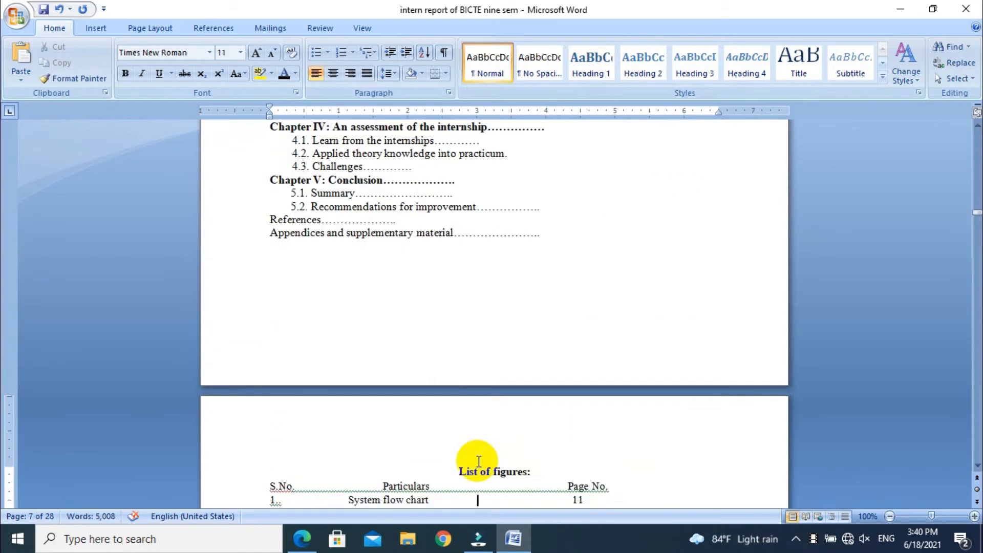
pyautogui.press('Down')
pyautogui.press('Down')
pyautogui.press('Down')
pyautogui.press('Down')
pyautogui.press('Down')
pyautogui.press('Up')
pyautogui.press('Up')
pyautogui.press('Up')
pyautogui.press('Up')
pyautogui.press('Up')
pyautogui.press('Up')
pyautogui.press('Up')
pyautogui.press('Up')
pyautogui.press('Up')
pyautogui.press('Up')
pyautogui.press('Up')
pyautogui.press('Up')
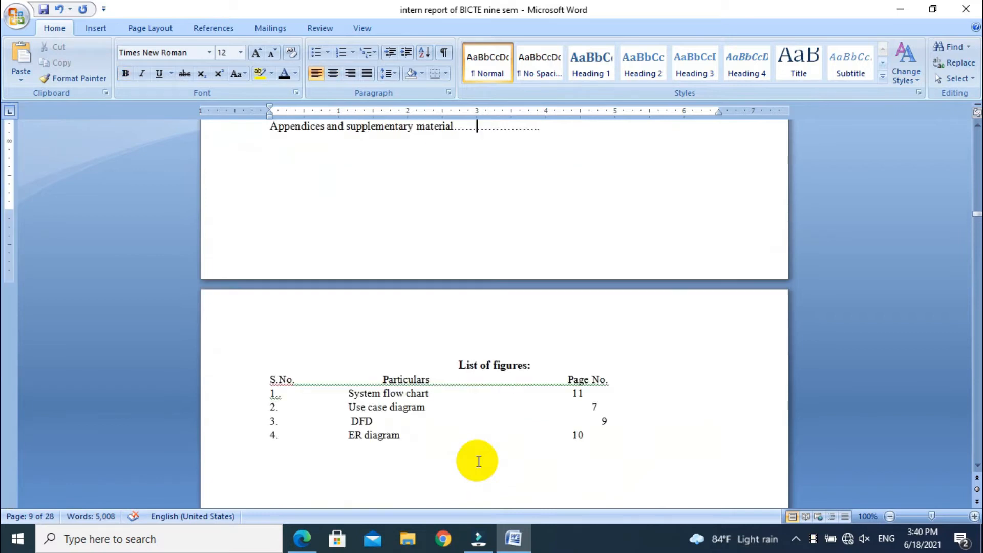
pyautogui.click(519, 363)
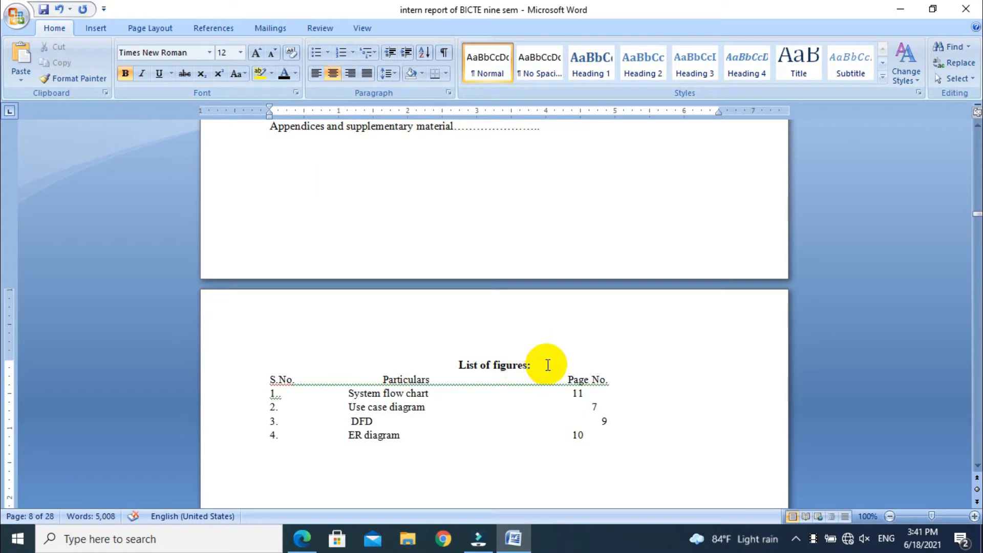
pyautogui.moveTo(553, 365); pyautogui.dragTo(451, 362)
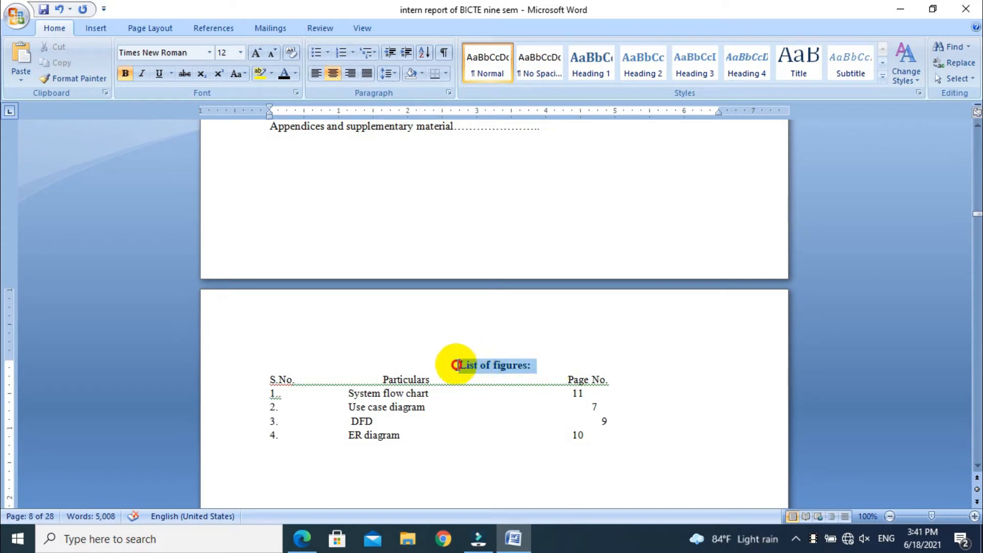
pyautogui.click(586, 76)
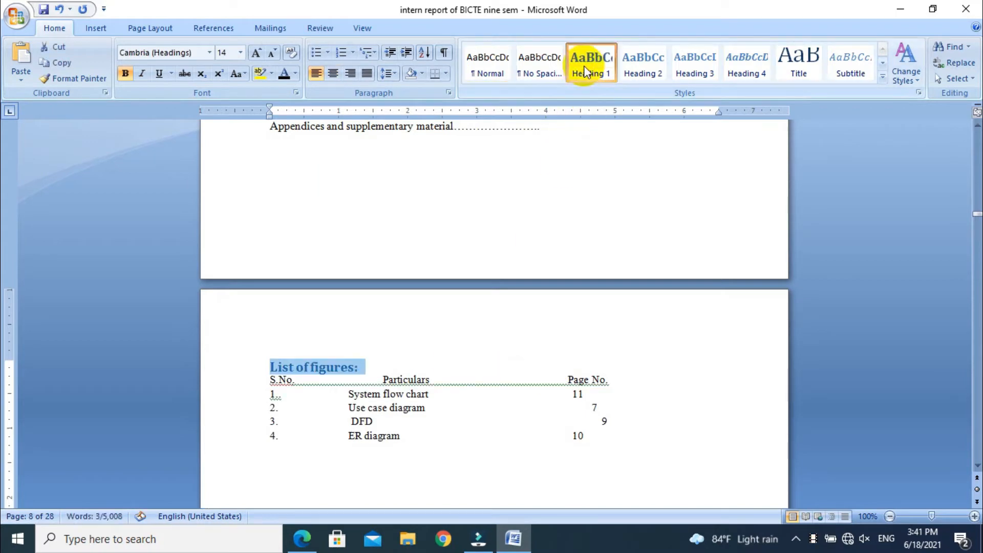
pyautogui.hotkey('ctrl', 'e')
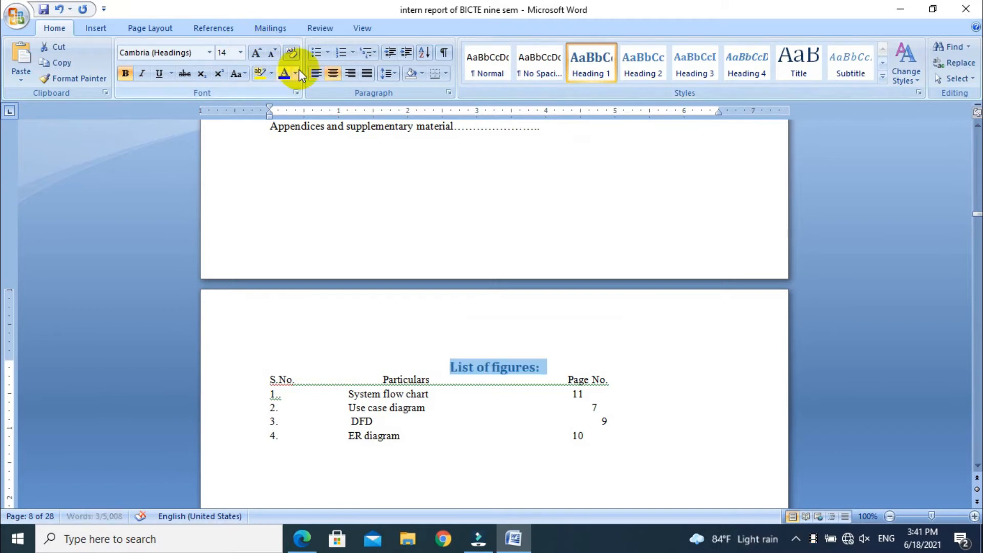
pyautogui.press('XF86AudioRaiseVolume')
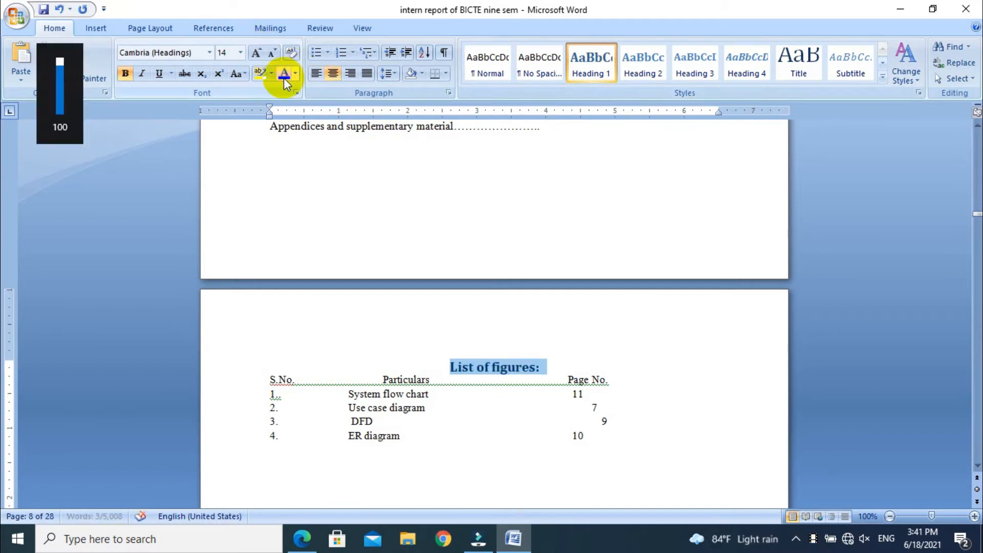
pyautogui.click(523, 431)
# - Apply the Heading 1 style to the "List of Tables" title
pyautogui.press('Down')
pyautogui.press('Down')
pyautogui.press('Down')
pyautogui.press('Down')
pyautogui.press('Down')
pyautogui.press('Down')
pyautogui.press('Down')
pyautogui.press('Down')
pyautogui.press('Down')
pyautogui.press('Down')
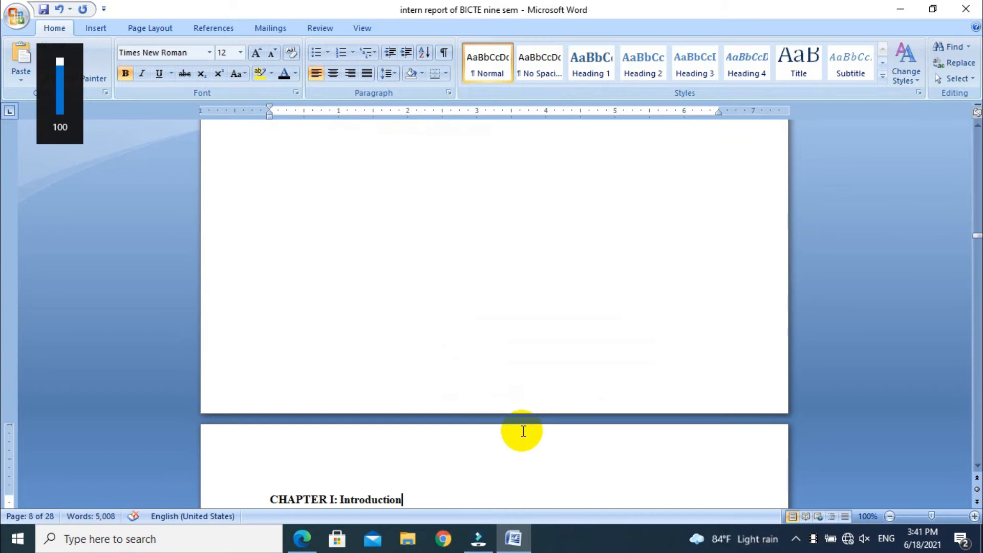
pyautogui.press('Up')
pyautogui.press('Up')
pyautogui.press('Up')
pyautogui.press('Up')
pyautogui.press('Up')
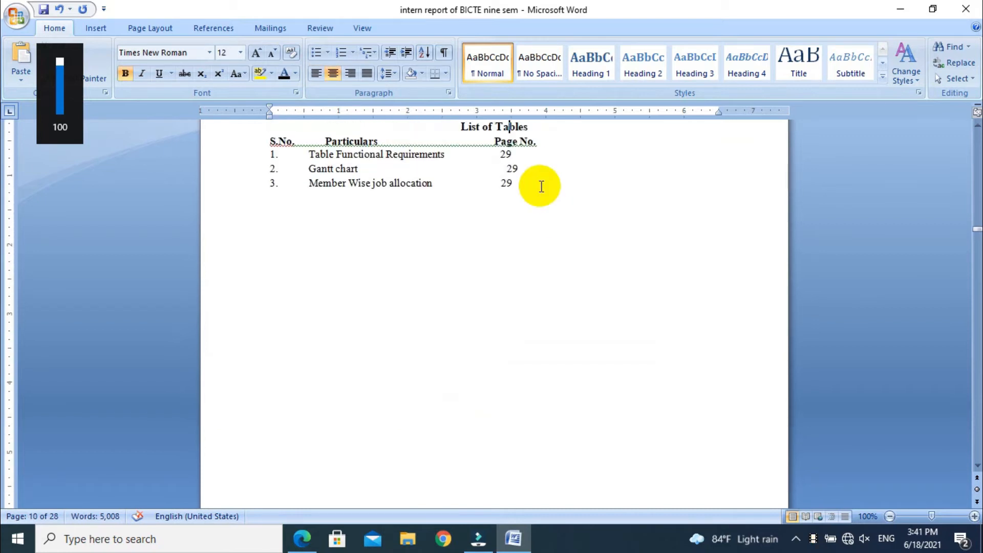
pyautogui.moveTo(533, 127); pyautogui.dragTo(465, 147)
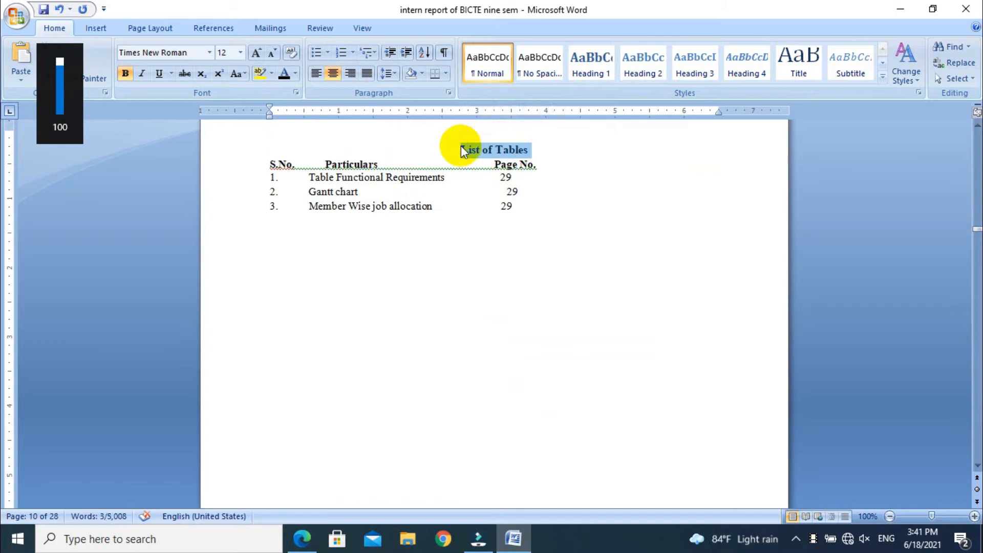
pyautogui.click(592, 66)
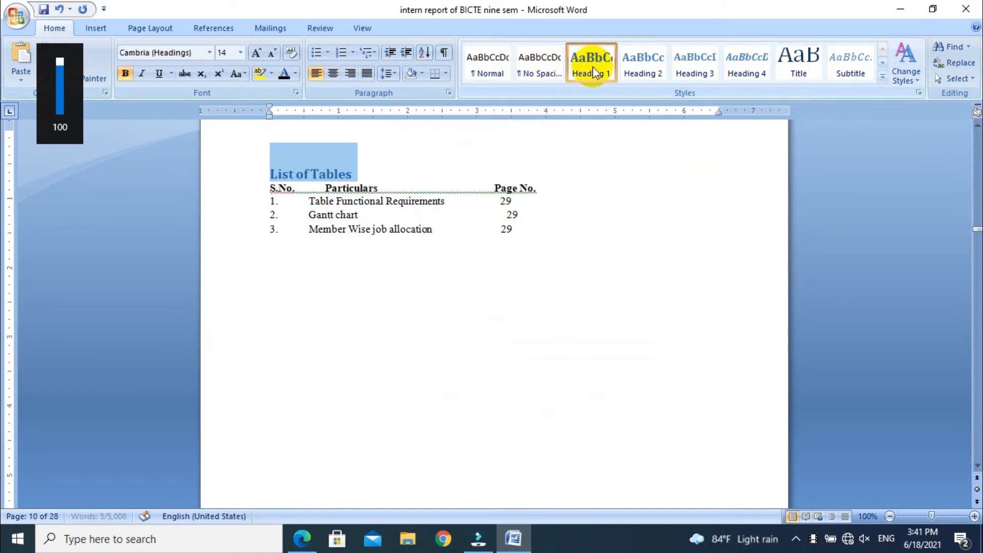
pyautogui.click(435, 284)
# - Apply Heading 1 to the "CHAPTER I: Introduction" title and Heading 2 to the "1.1. Background:" subtitle beneath it
pyautogui.press('Down')
pyautogui.press('Down')
pyautogui.press('Down')
pyautogui.press('Down')
pyautogui.press('Down')
pyautogui.press('Down')
pyautogui.press('Down')
pyautogui.press('Down')
pyautogui.press('Down')
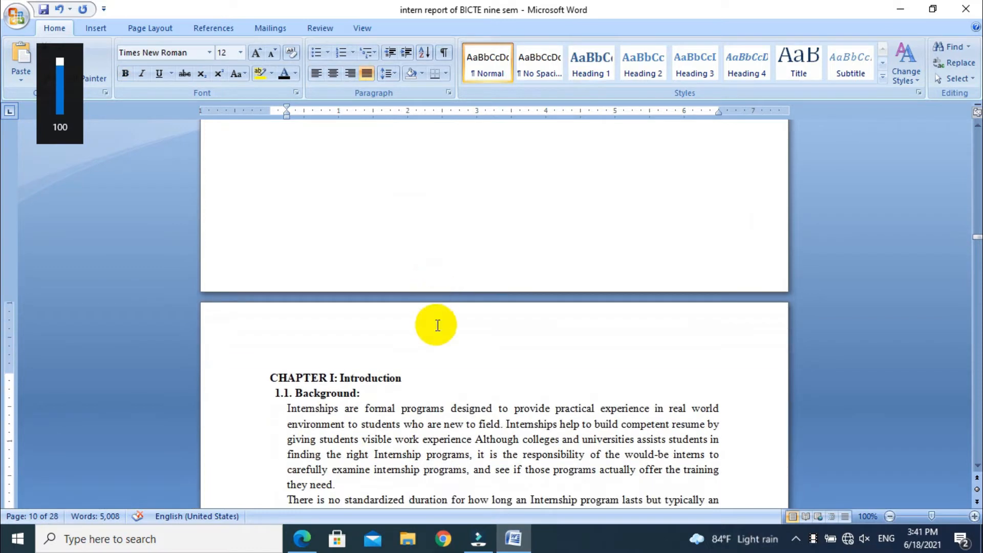
pyautogui.moveTo(418, 378); pyautogui.dragTo(269, 370)
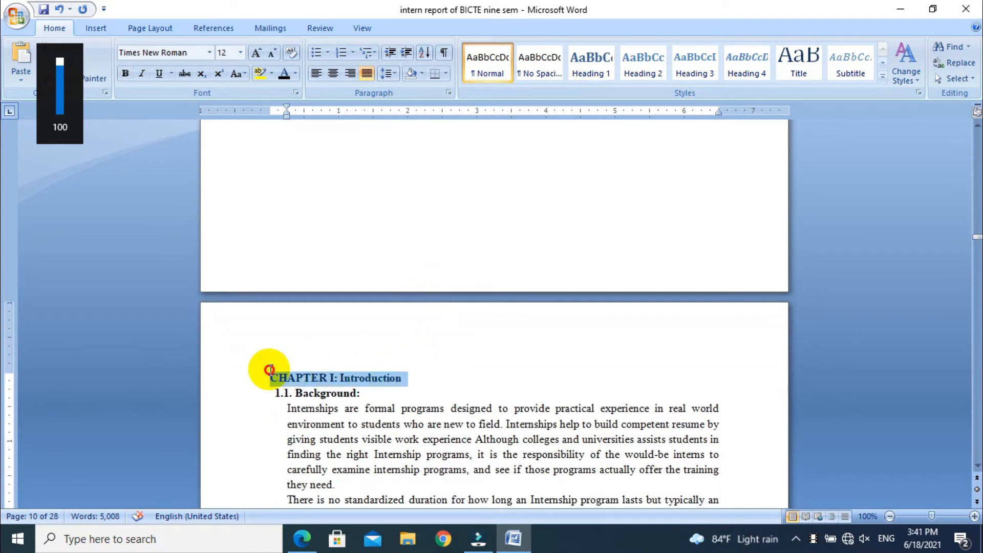
pyautogui.click(597, 73)
pyautogui.moveTo(361, 393); pyautogui.dragTo(259, 401)
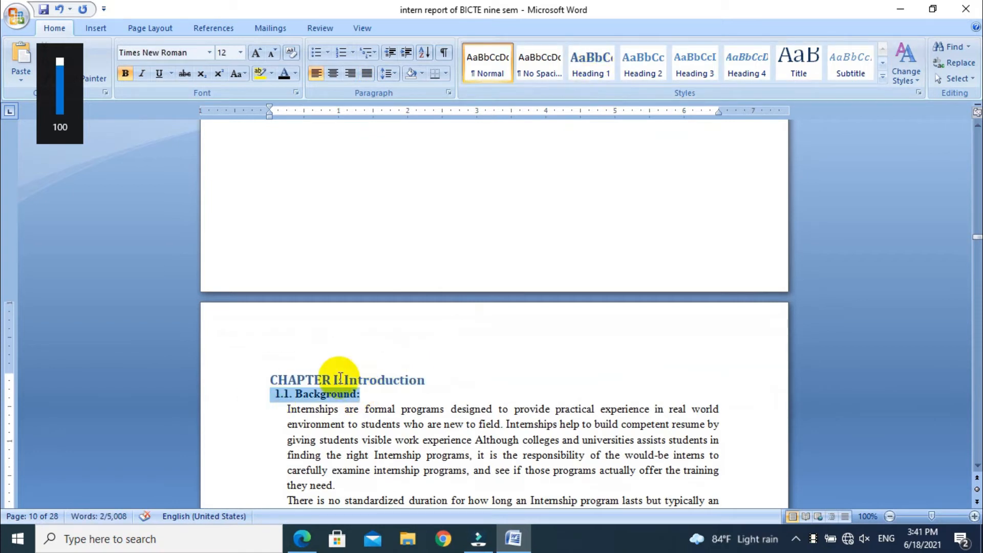
pyautogui.click(641, 72)
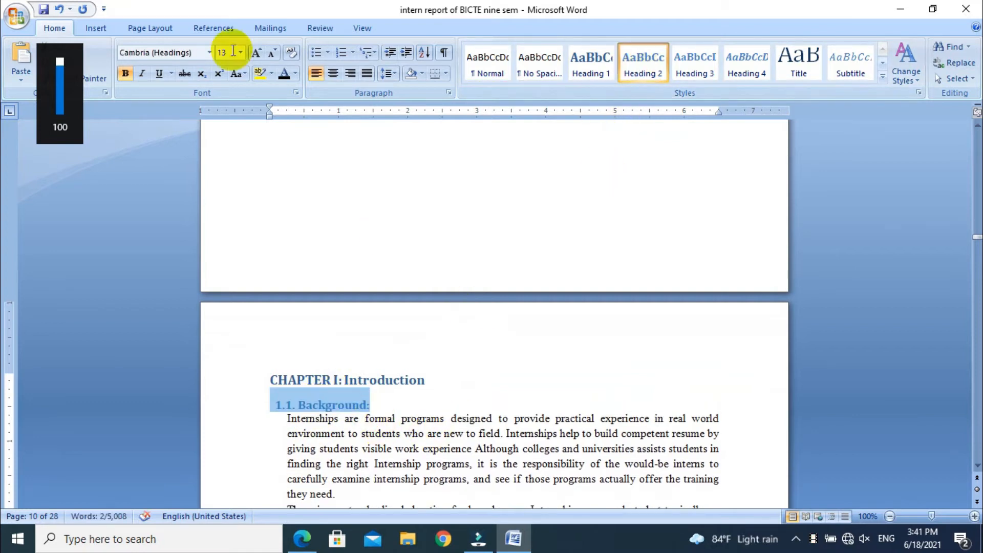
# - Set the spacing before the "1.1. Background:" subtitle to 0 pt and change its font colour to black
pyautogui.click(152, 28)
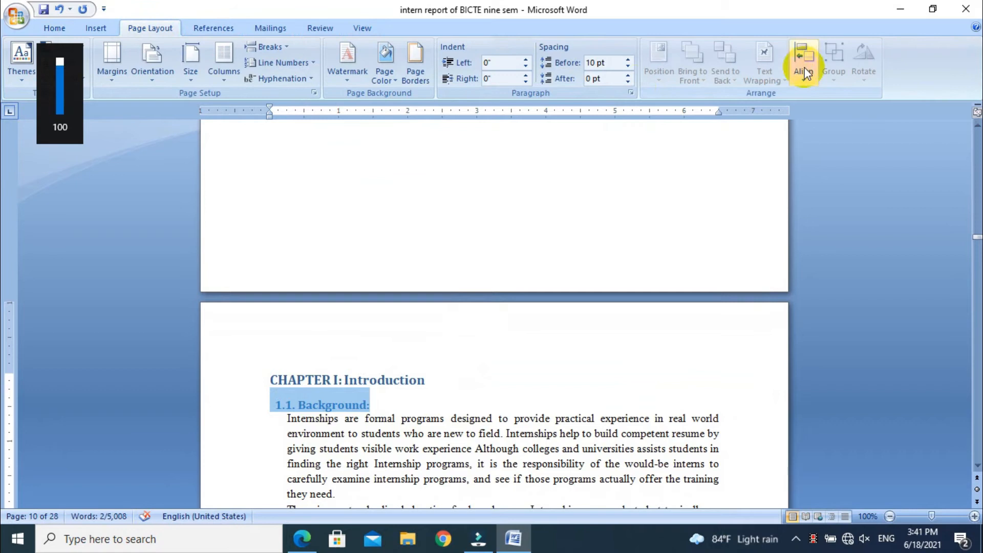
pyautogui.click(627, 67)
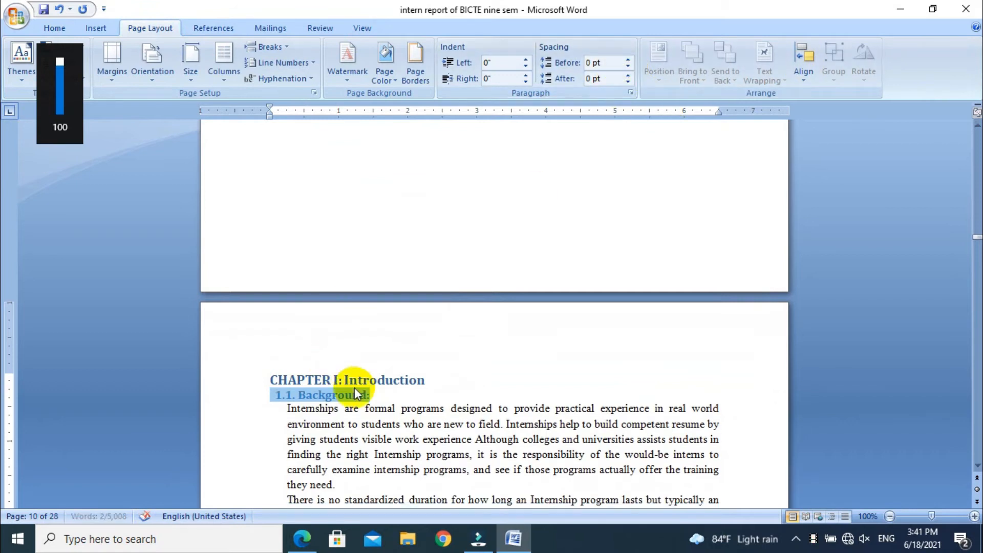
pyautogui.click(366, 395)
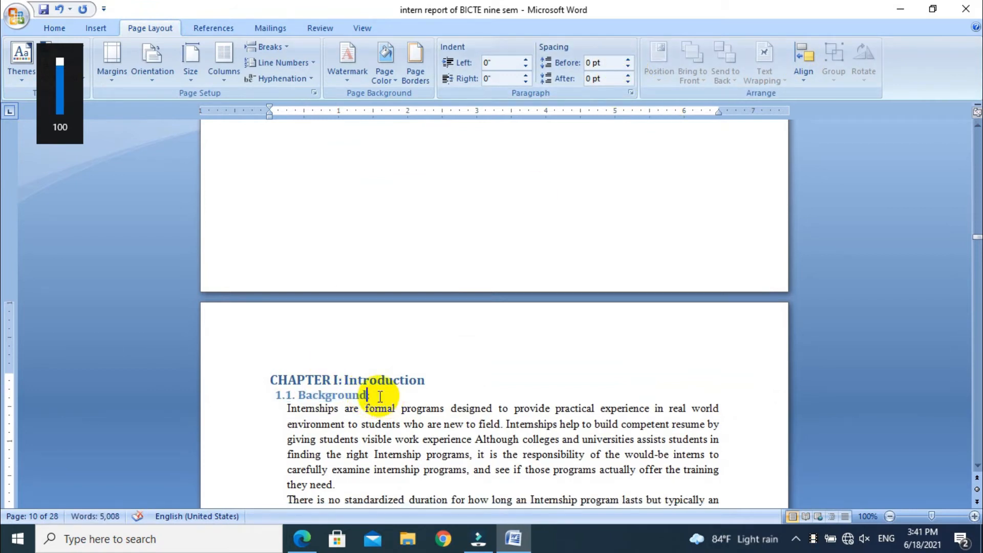
pyautogui.moveTo(380, 397); pyautogui.dragTo(275, 399)
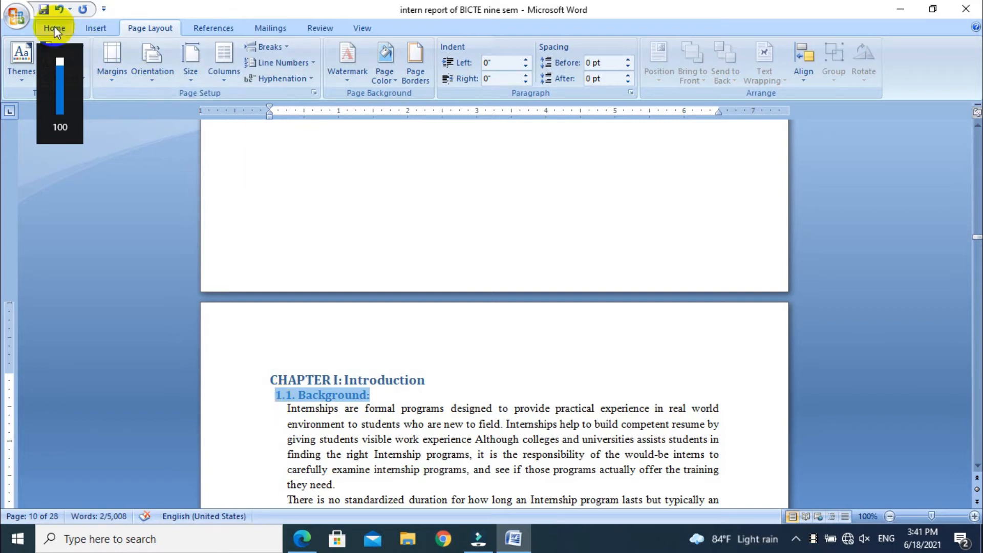
pyautogui.click(55, 28)
pyautogui.click(284, 74)
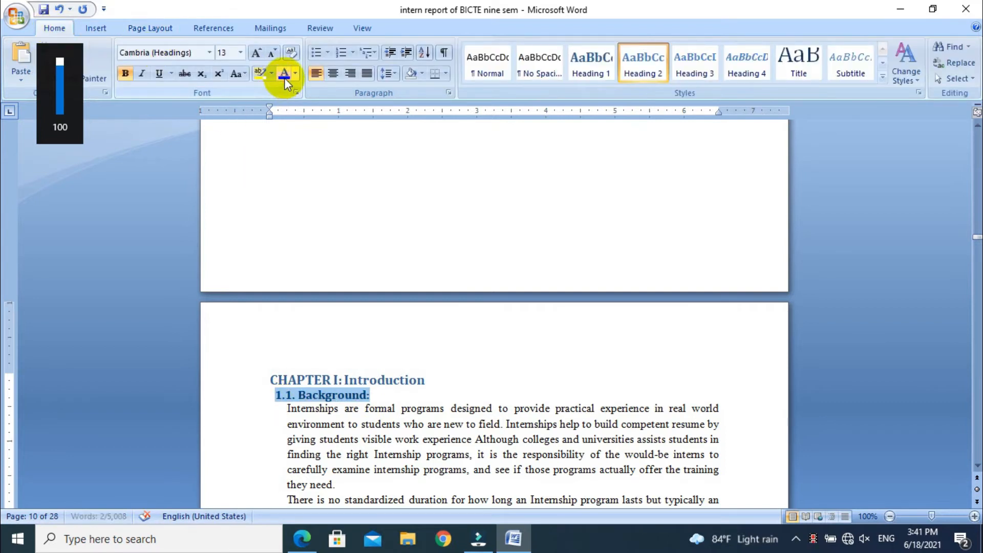
pyautogui.click(477, 425)
# - Apply the Heading 2 style to the "1.2. Purpose of Intern:" subtitle
pyautogui.scroll(-6, 478, 430)
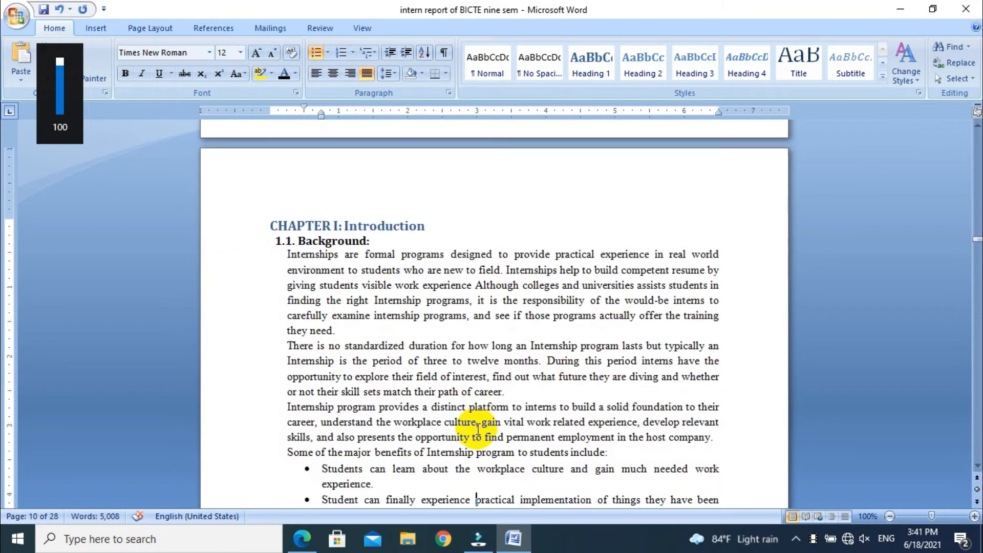
pyautogui.scroll(-2, 478, 429)
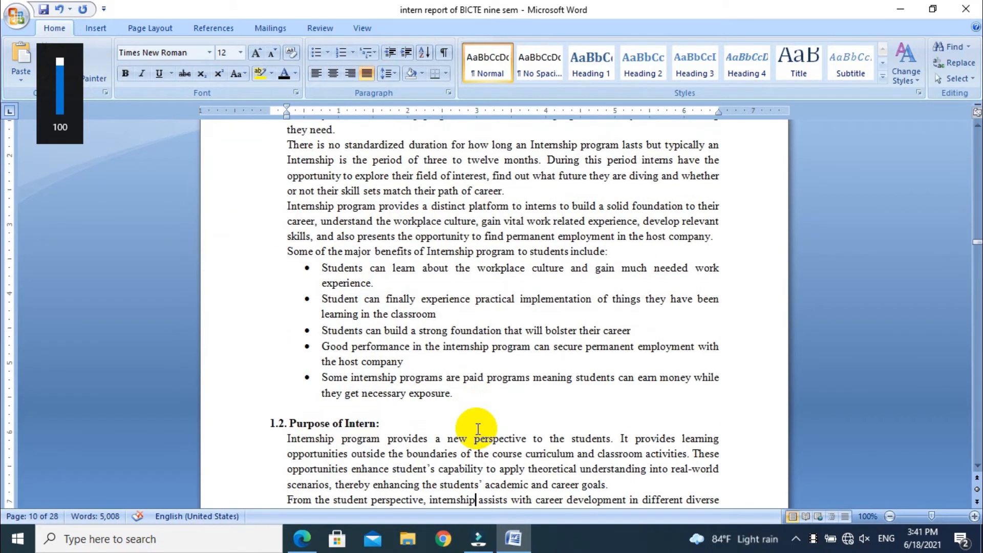
pyautogui.moveTo(393, 379); pyautogui.dragTo(289, 362)
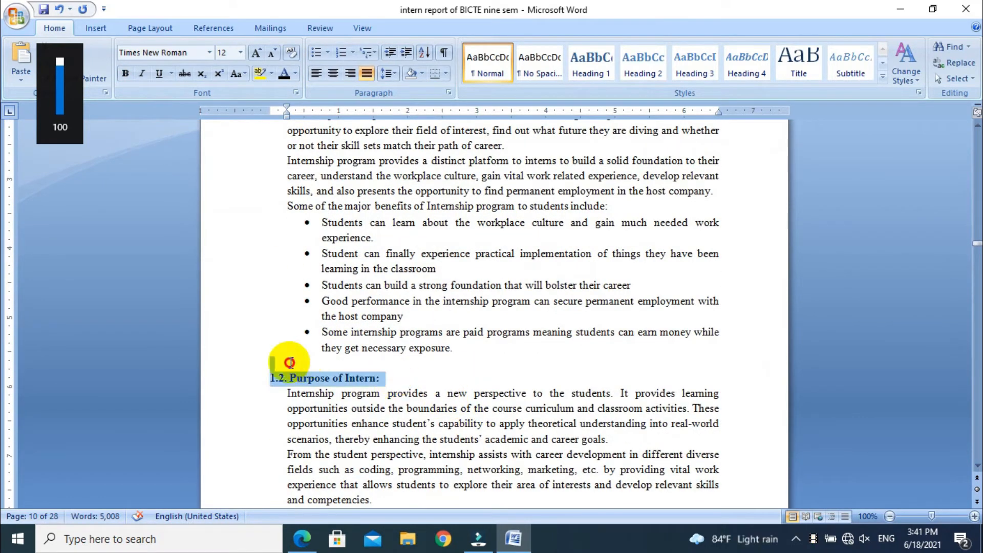
pyautogui.click(643, 64)
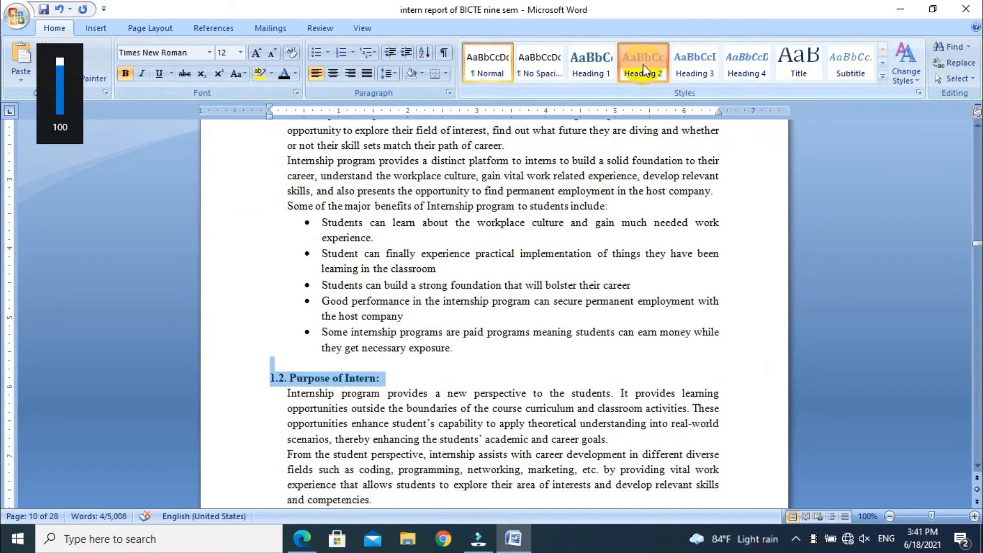
pyautogui.click(479, 432)
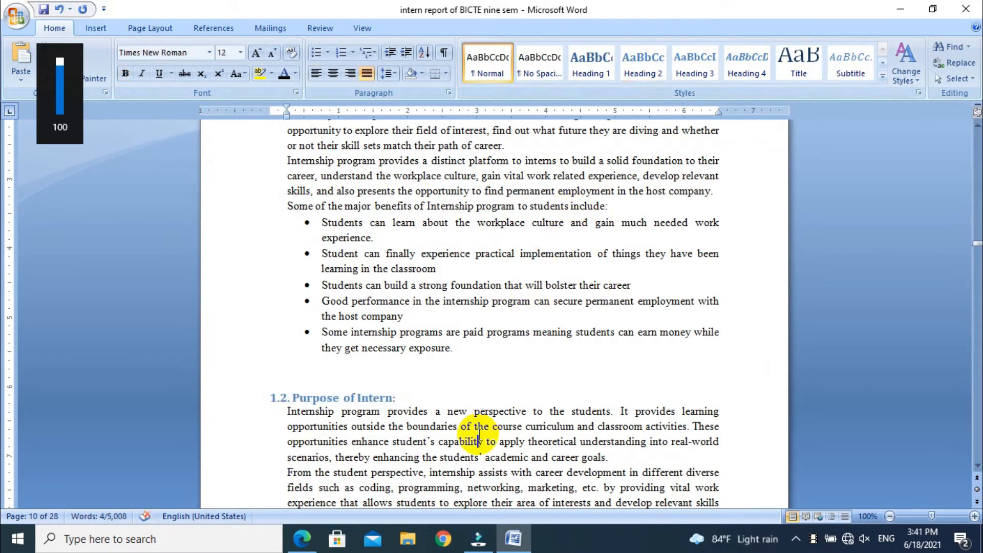
# - Apply the Heading 2 style to the "1.3. Objective of My Intern:" subtitle
pyautogui.press('pagedown')
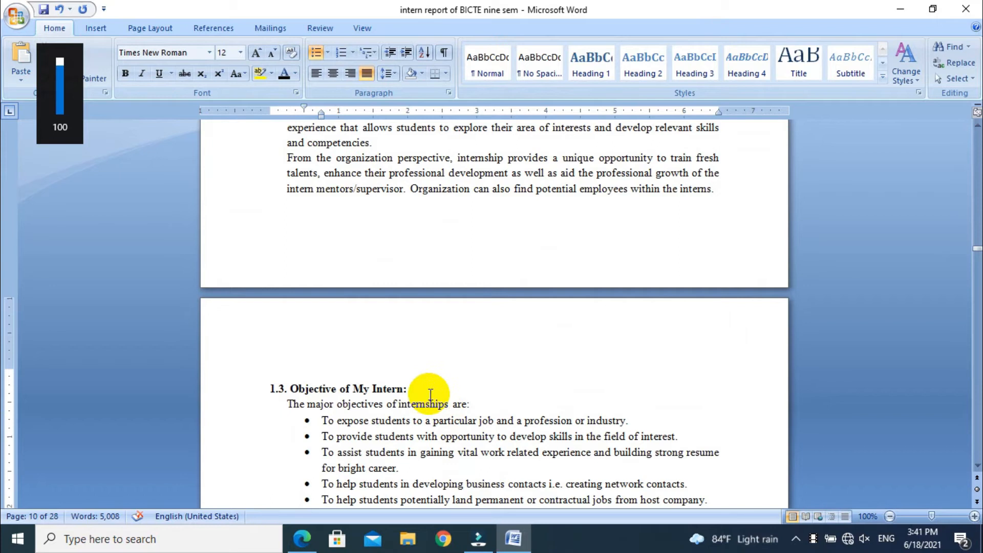
pyautogui.moveTo(428, 388); pyautogui.dragTo(252, 388)
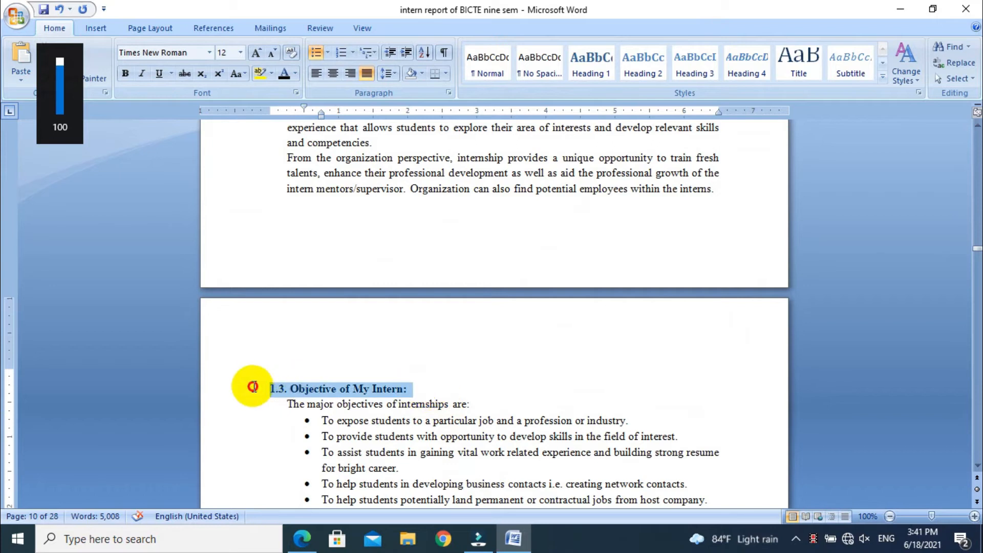
pyautogui.click(661, 62)
pyautogui.click(562, 411)
# - Apply the Heading 2 style to the "Scope of Selection of organization:" subtitle and renumber it as 1.4
pyautogui.press('Down')
pyautogui.press('Down')
pyautogui.press('Down')
pyautogui.press('Down')
pyautogui.press('Down')
pyautogui.press('Down')
pyautogui.press('Down')
pyautogui.press('Down')
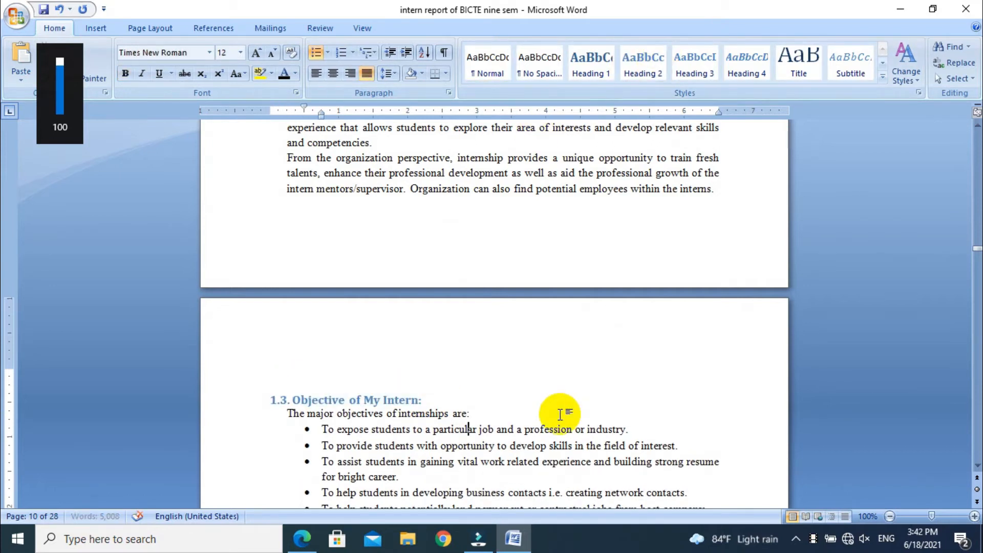
pyautogui.scroll(-5, 562, 415)
pyautogui.moveTo(467, 243); pyautogui.dragTo(256, 240)
pyautogui.click(651, 70)
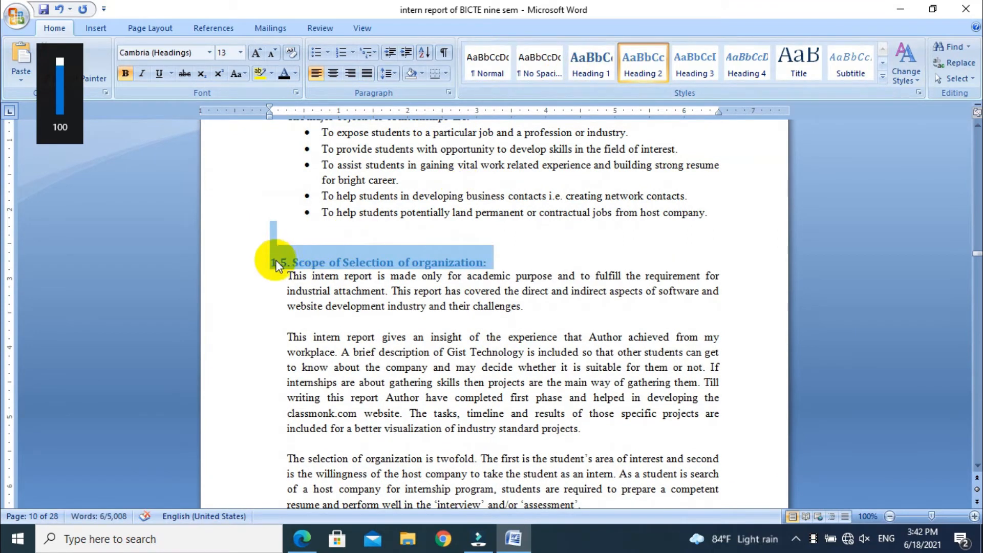
pyautogui.click(287, 263)
pyautogui.press('BackSpace')
pyautogui.write('4')
pyautogui.click(303, 283)
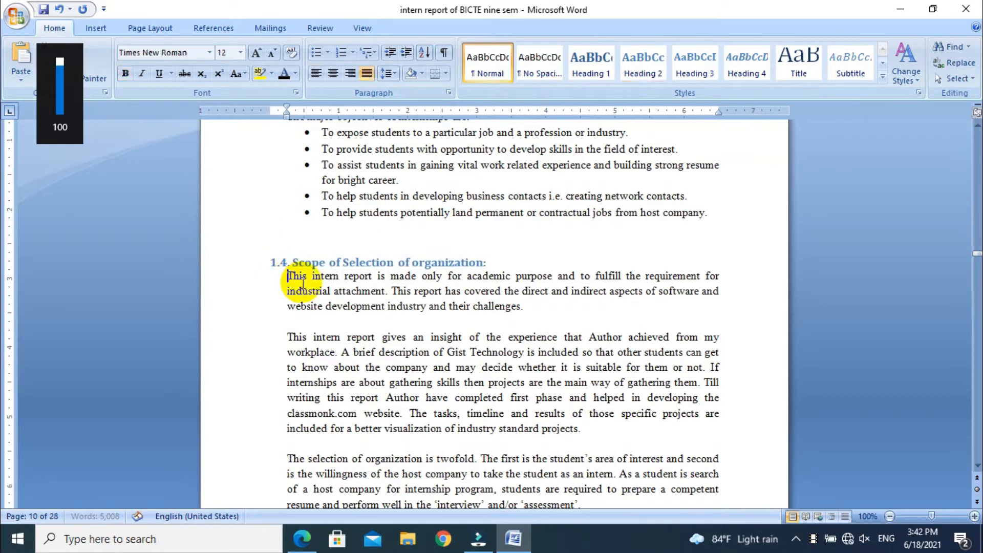
# - Join "Description of the Company", without its number, onto the "CHAPTER II:" line and apply the Heading 1 style
pyautogui.scroll(-10, 287, 277)
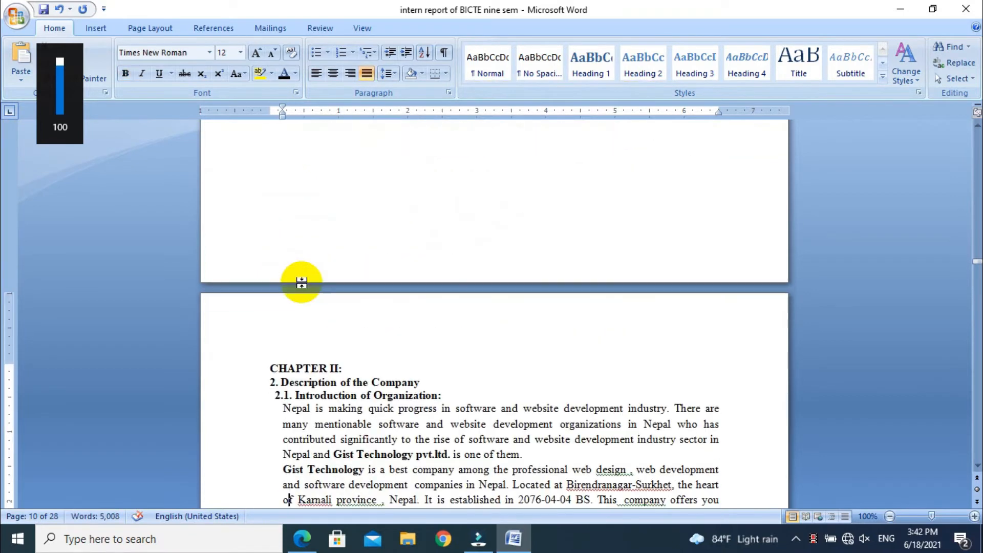
pyautogui.click(360, 368)
pyautogui.press('Delete')
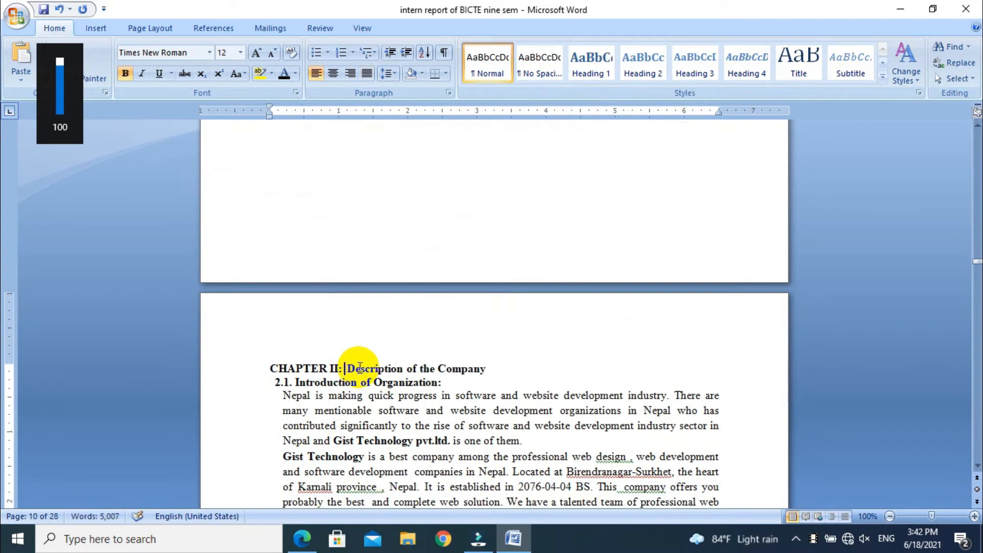
pyautogui.moveTo(500, 367); pyautogui.dragTo(274, 367)
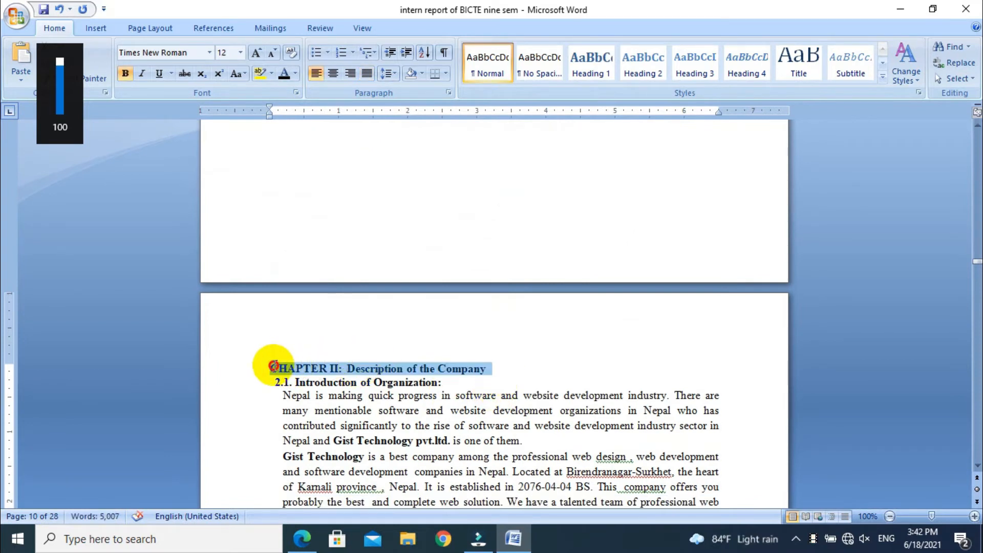
pyautogui.click(596, 62)
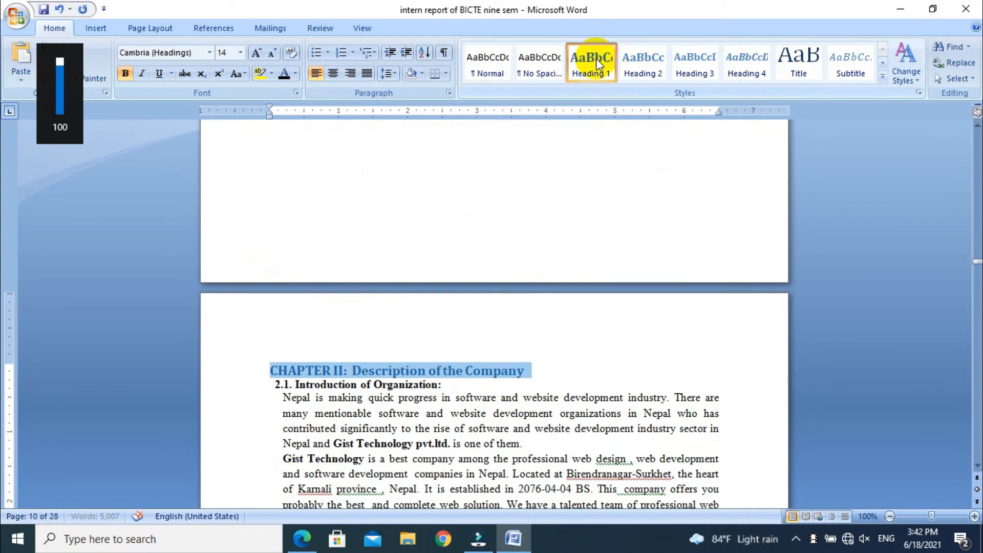
# - Apply the Heading 2 style to the "2.1. Introduction of Organization:" subtitle under Chapter II
pyautogui.moveTo(459, 383); pyautogui.dragTo(268, 389)
pyautogui.click(642, 62)
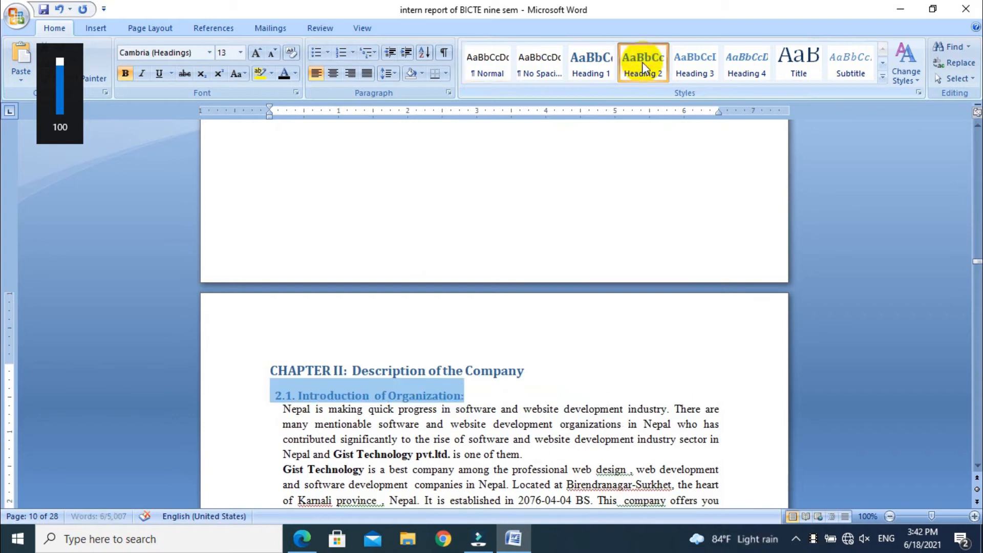
pyautogui.click(530, 434)
# - Apply the Heading 2 style to the "2.2. Major Function of organization:" subtitle
pyautogui.press('Down')
pyautogui.press('Down')
pyautogui.press('Down')
pyautogui.press('Down')
pyautogui.press('Down')
pyautogui.press('Down')
pyautogui.press('Down')
pyautogui.press('Down')
pyautogui.press('Down')
pyautogui.press('Down')
pyautogui.press('Down')
pyautogui.press('Down')
pyautogui.press('Down')
pyautogui.press('Down')
pyautogui.press('Down')
pyautogui.press('Down')
pyautogui.press('Down')
pyautogui.press('Down')
pyautogui.press('Down')
pyautogui.press('Down')
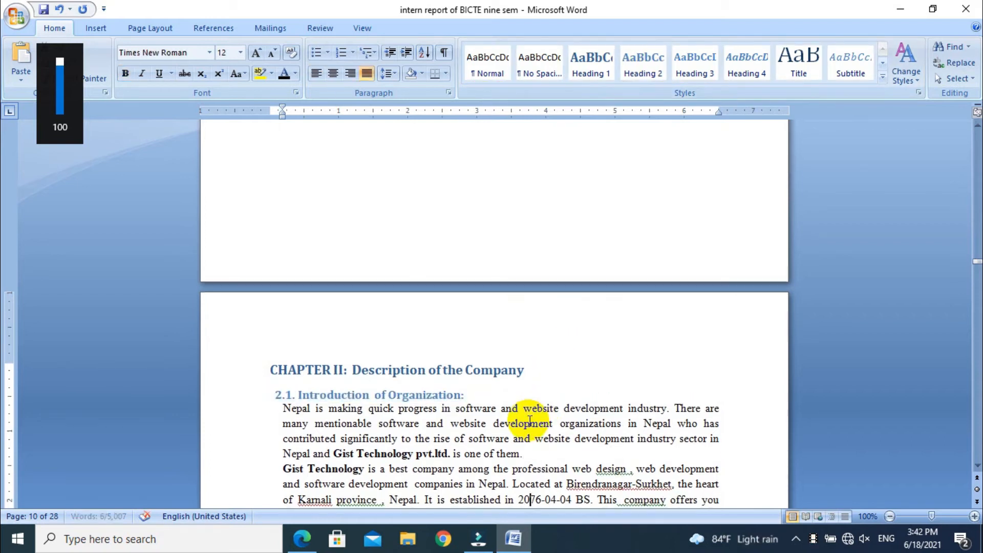
pyautogui.press('Down')
pyautogui.press('Down')
pyautogui.press('Down')
pyautogui.press('Down')
pyautogui.press('Down')
pyautogui.press('Down')
pyautogui.press('Down')
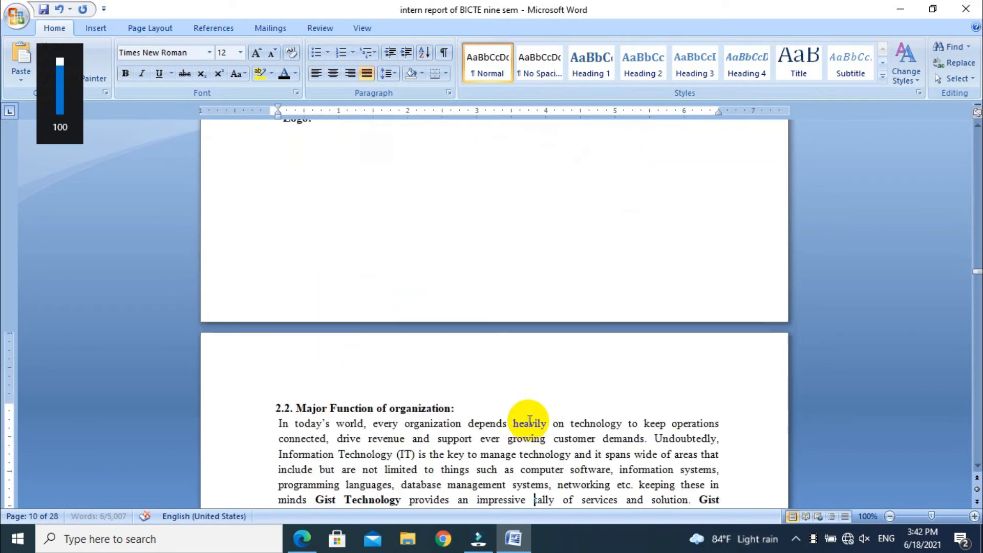
pyautogui.moveTo(488, 389); pyautogui.dragTo(266, 389)
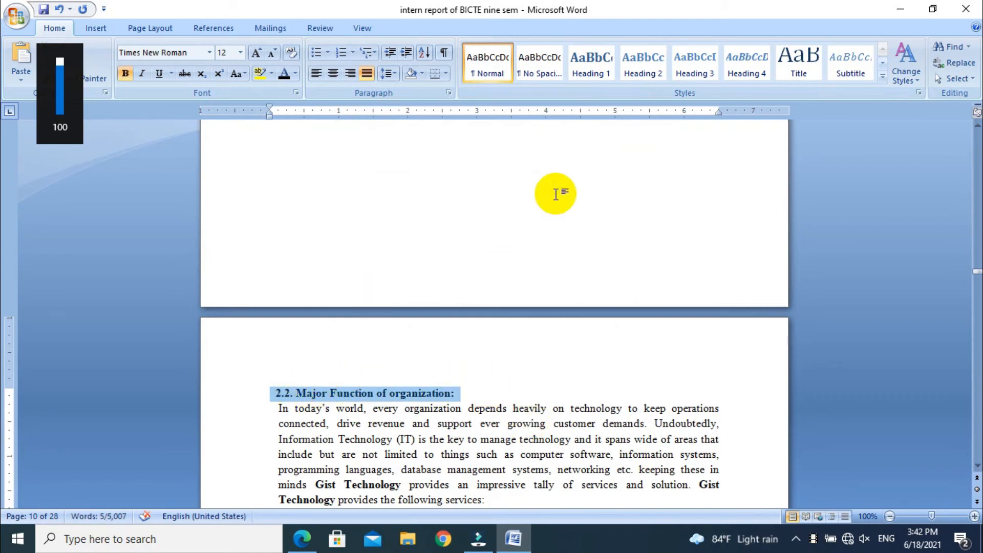
pyautogui.click(640, 68)
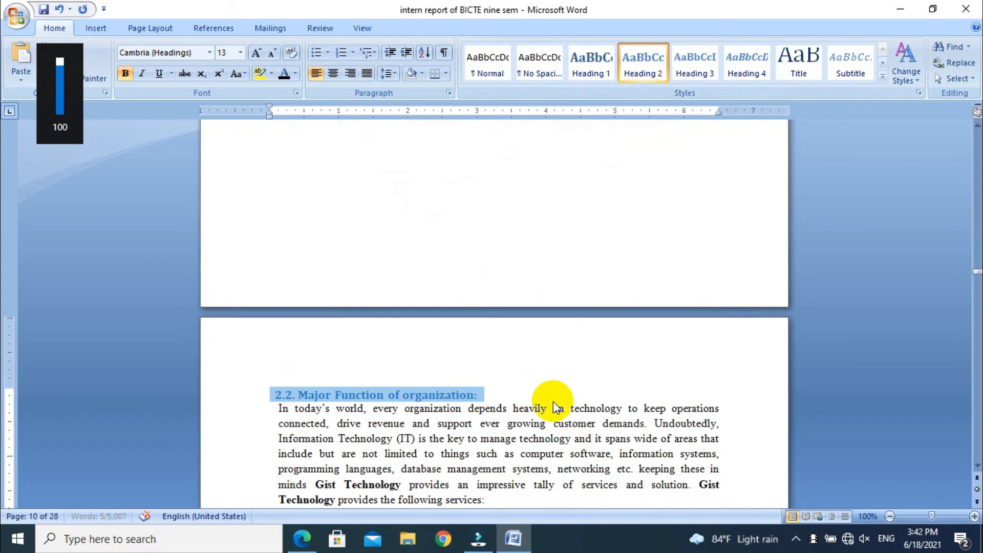
# - Apply the Heading 2 style to the "2.3. Introduction of Department:" subtitle below the list of services
pyautogui.press('Down')
pyautogui.press('Down')
pyautogui.press('Down')
pyautogui.press('Down')
pyautogui.press('Down')
pyautogui.press('Down')
pyautogui.press('Down')
pyautogui.press('Down')
pyautogui.press('Down')
pyautogui.press('Down')
pyautogui.press('Down')
pyautogui.press('Down')
pyautogui.press('Down')
pyautogui.press('Down')
pyautogui.press('Down')
pyautogui.press('Down')
pyautogui.press('Down')
pyautogui.press('Down')
pyautogui.press('Down')
pyautogui.press('Down')
pyautogui.press('Down')
pyautogui.press('Down')
pyautogui.press('Down')
pyautogui.press('Down')
pyautogui.press('Down')
pyautogui.press('Down')
pyautogui.press('Down')
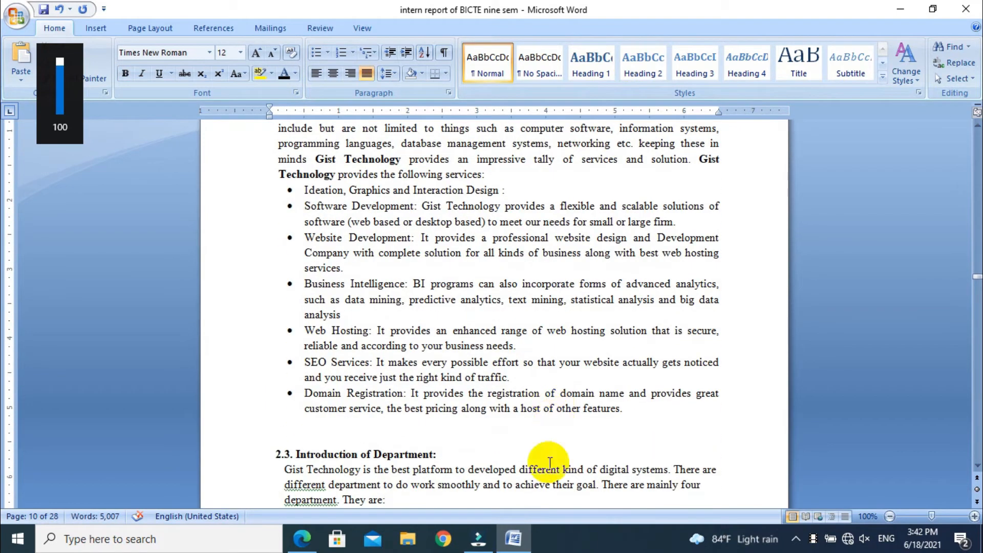
pyautogui.tripleClick(329, 443)
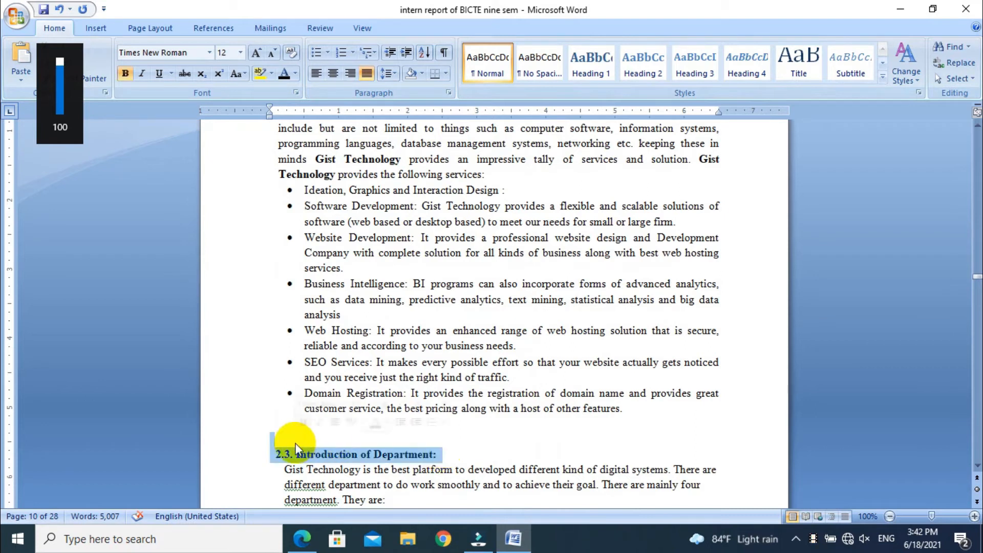
pyautogui.click(649, 60)
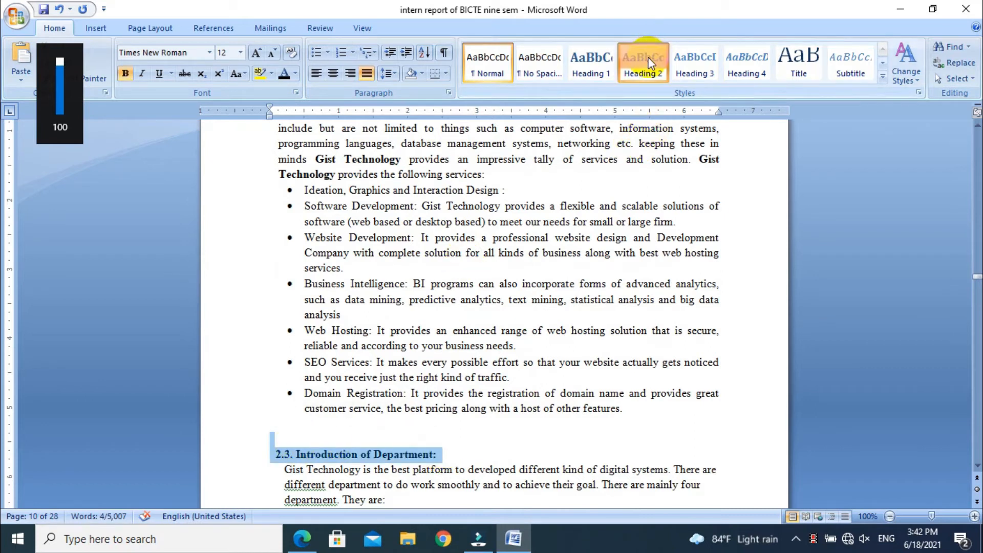
pyautogui.click(563, 428)
# - Apply the Heading 2 style to the "2.4. System used in Department and Operation:" subtitle
pyautogui.scroll(-10, 562, 427)
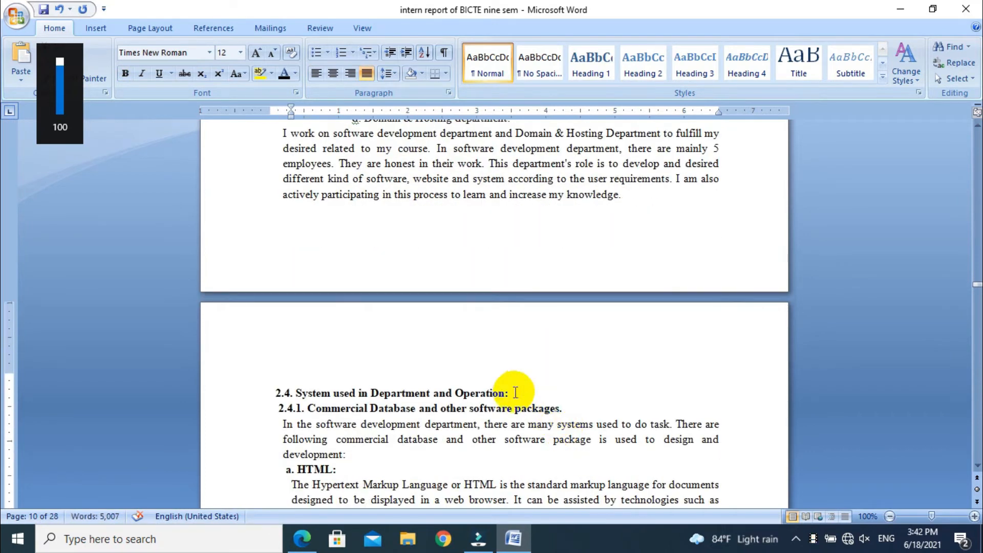
pyautogui.moveTo(515, 395); pyautogui.dragTo(272, 377)
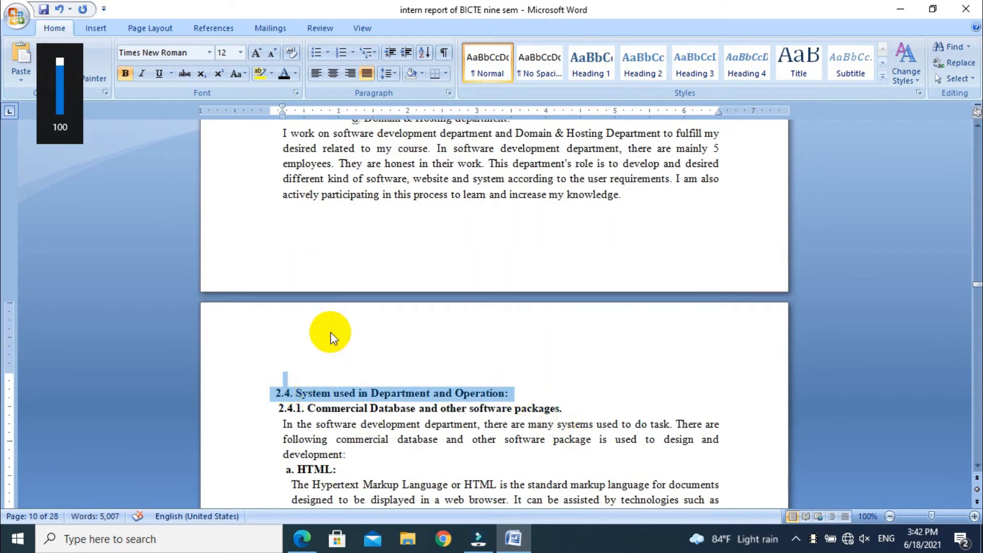
pyautogui.click(640, 74)
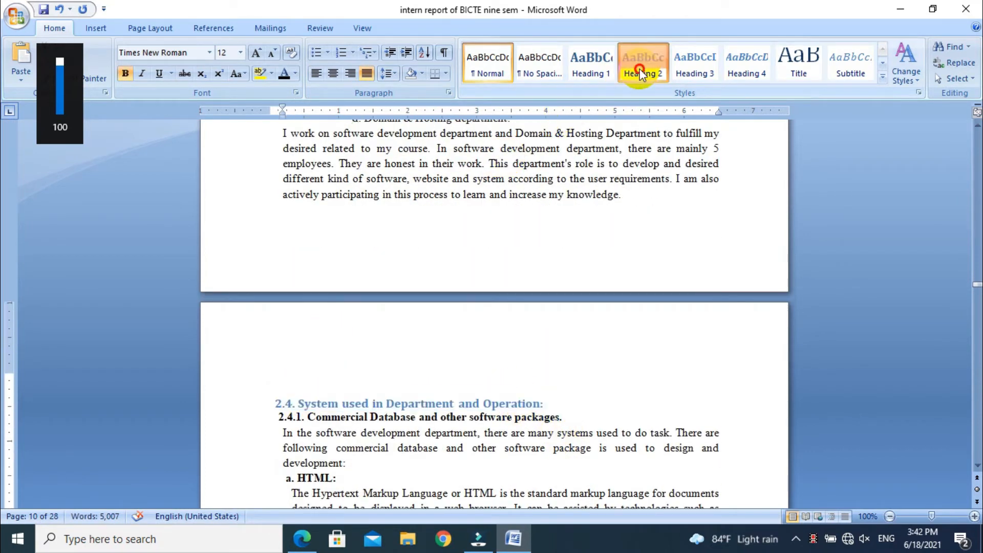
# - Apply the Heading 3 style to the "2.4.1. Commercial Database and other software packages." subtitle
pyautogui.click(461, 417)
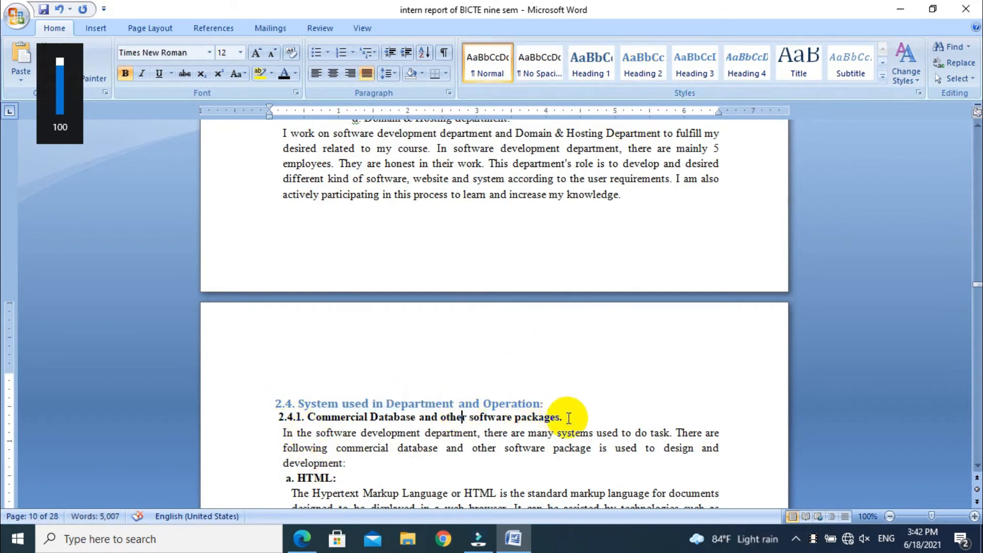
pyautogui.moveTo(568, 418); pyautogui.dragTo(271, 417)
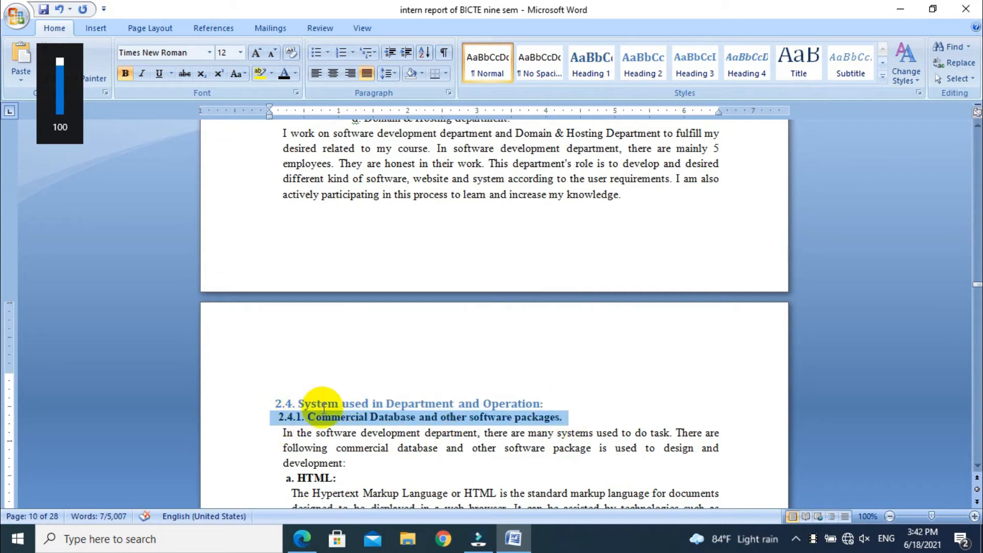
pyautogui.click(689, 73)
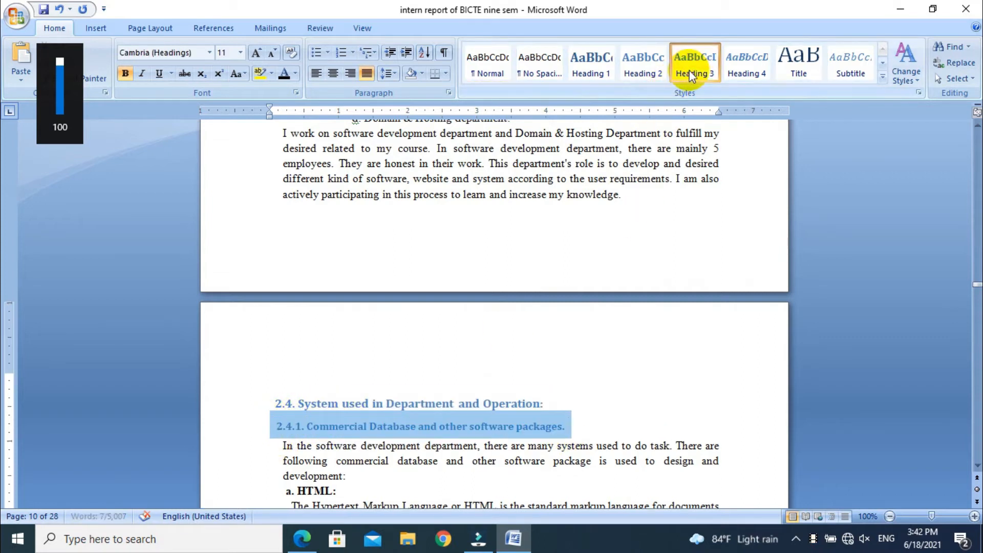
pyautogui.click(468, 442)
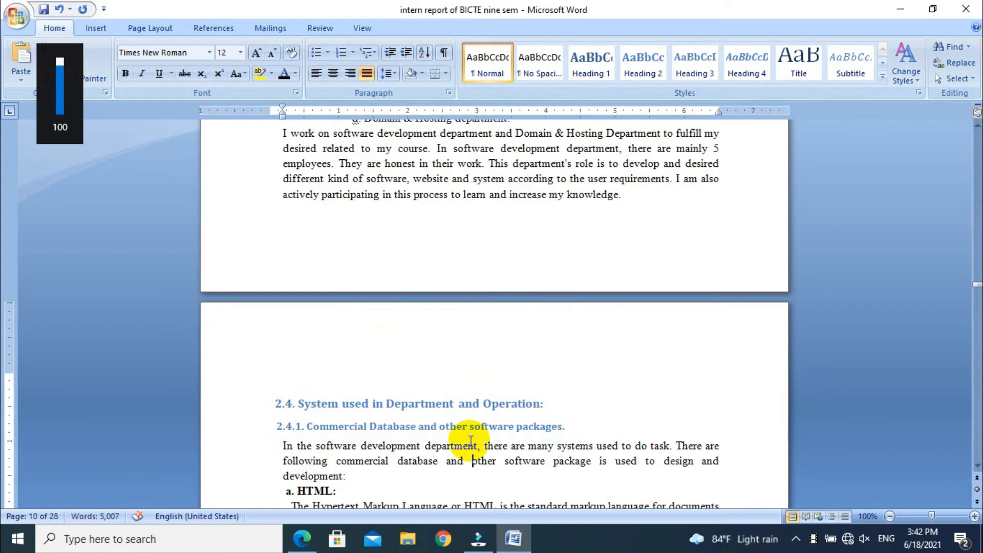
# - Apply the Heading 3 style to the "2.4.2. Database Server:" subtitle
pyautogui.scroll(-6, 470, 442)
pyautogui.scroll(-8, 470, 442)
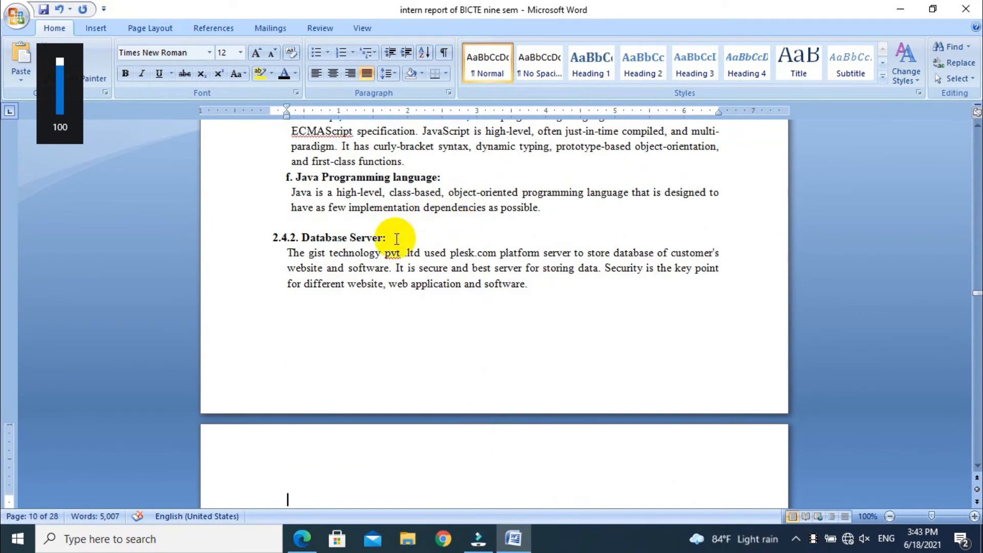
pyautogui.moveTo(393, 237); pyautogui.dragTo(279, 236)
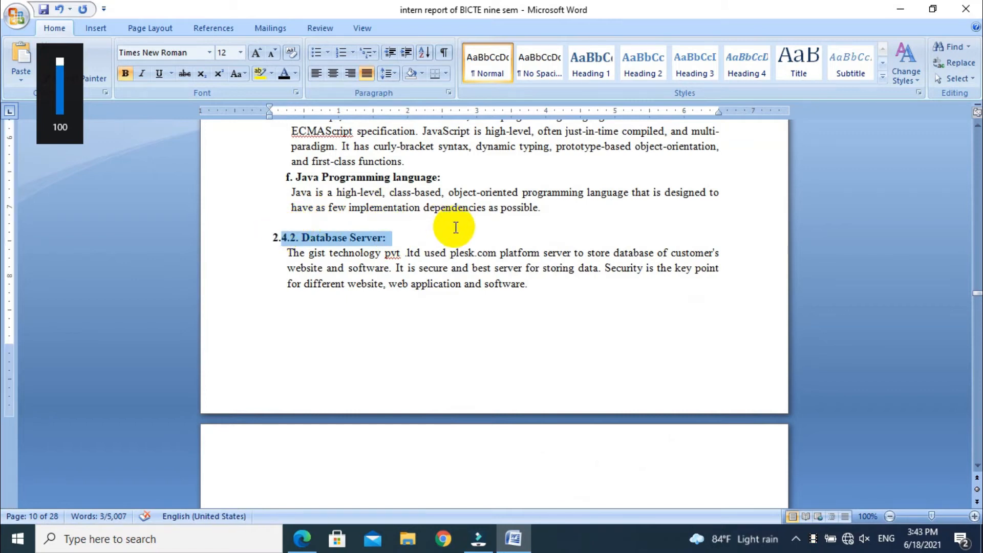
pyautogui.click(455, 235)
pyautogui.moveTo(454, 234); pyautogui.dragTo(274, 235)
pyautogui.click(273, 236)
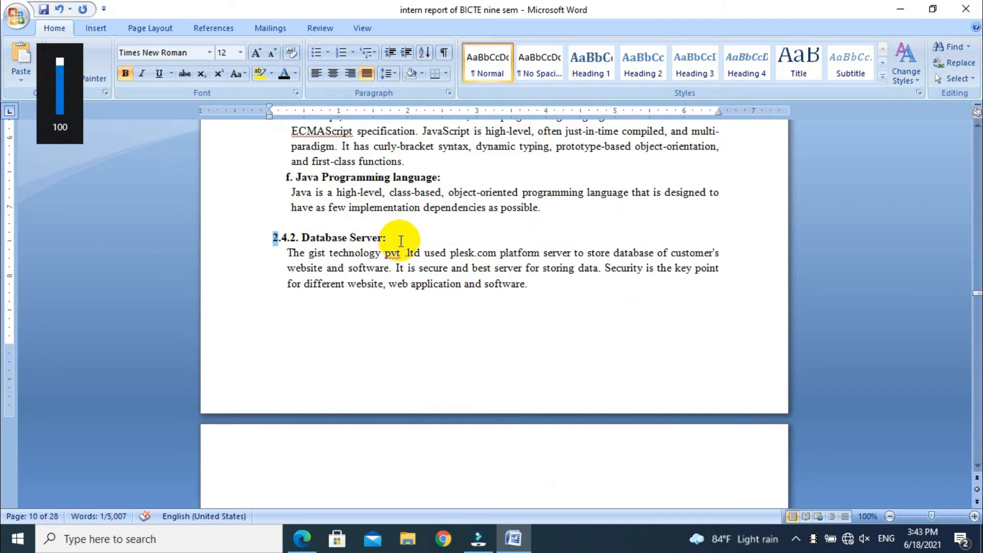
pyautogui.moveTo(389, 236); pyautogui.dragTo(249, 245)
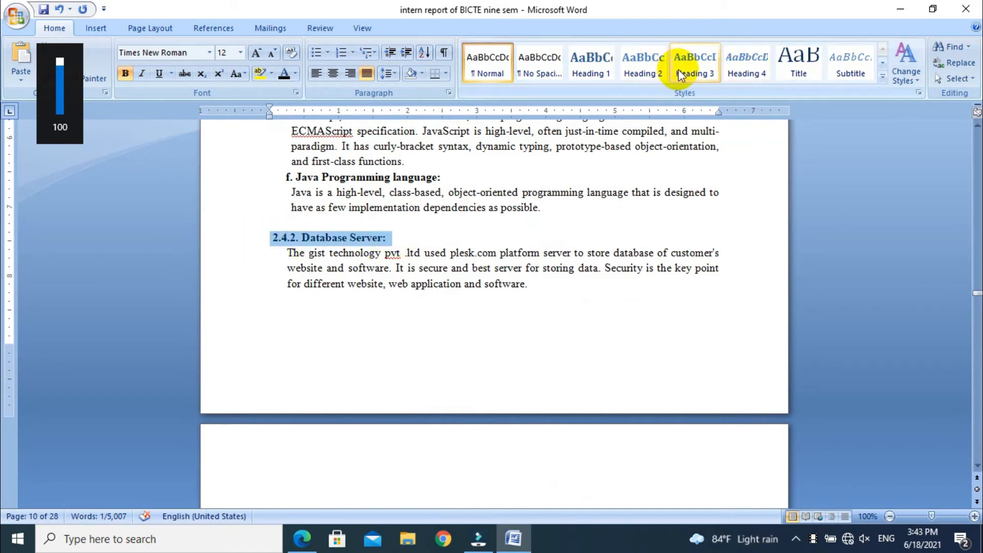
pyautogui.click(695, 62)
pyautogui.click(541, 285)
# - Apply the Heading 3 style to the "2.4.3. Hardware Equipments:" subtitle
pyautogui.press('Down')
pyautogui.press('Down')
pyautogui.press('Down')
pyautogui.press('Down')
pyautogui.press('Down')
pyautogui.press('Down')
pyautogui.press('Down')
pyautogui.press('Down')
pyautogui.press('Down')
pyautogui.press('Down')
pyautogui.press('Down')
pyautogui.press('Down')
pyautogui.press('Down')
pyautogui.press('Down')
pyautogui.press('Down')
pyautogui.press('Down')
pyautogui.press('Down')
pyautogui.press('Down')
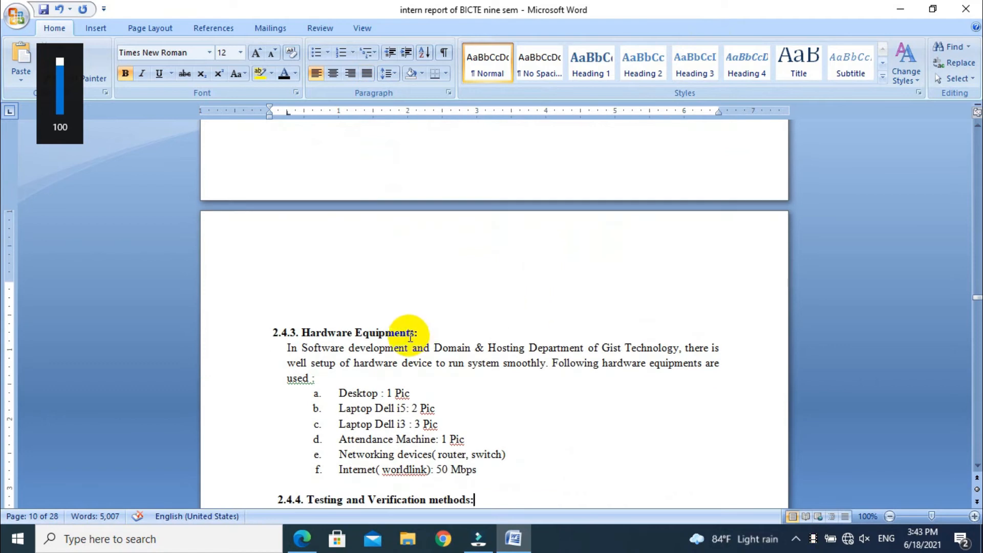
pyautogui.moveTo(429, 331); pyautogui.dragTo(260, 329)
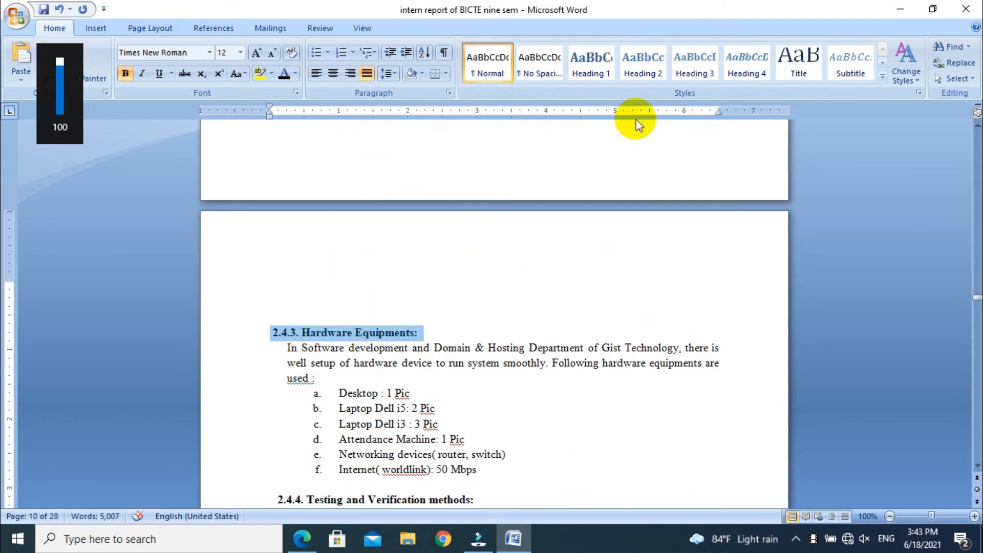
pyautogui.click(682, 70)
pyautogui.click(564, 343)
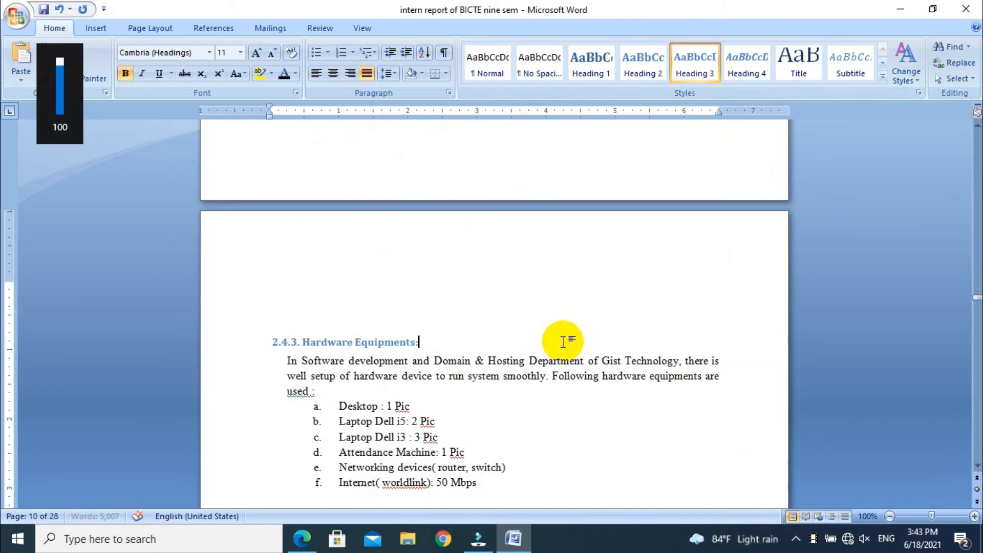
# - Apply the Heading 3 style to the "2.4.4. Testing and Verification methods:" subtitle below the hardware list
pyautogui.press('Down')
pyautogui.press('Down')
pyautogui.press('Down')
pyautogui.press('Down')
pyautogui.press('Down')
pyautogui.press('Down')
pyautogui.press('Down')
pyautogui.press('Down')
pyautogui.press('Down')
pyautogui.press('Down')
pyautogui.press('Down')
pyautogui.press('Down')
pyautogui.press('Down')
pyautogui.press('Down')
pyautogui.press('Down')
pyautogui.press('Down')
pyautogui.press('Down')
pyautogui.press('Down')
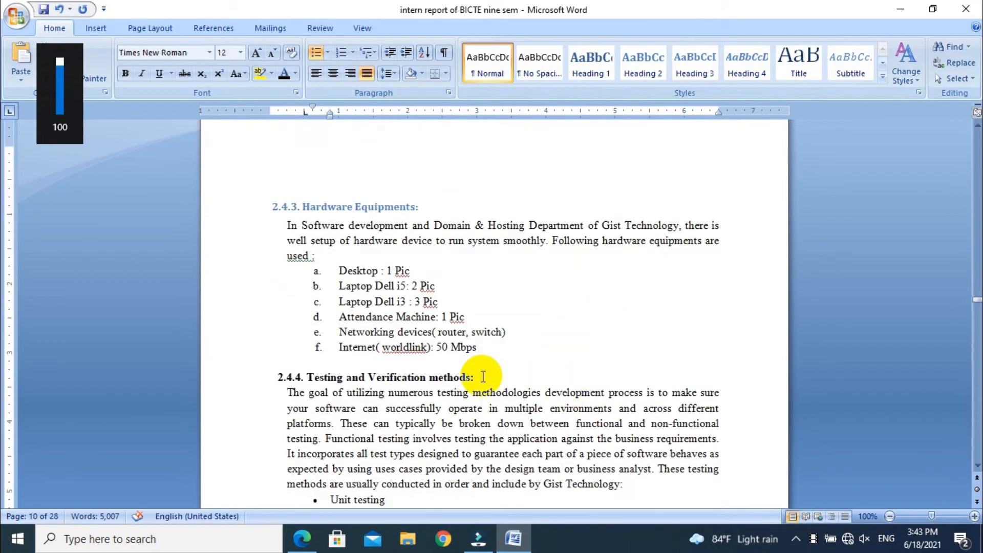
pyautogui.click(220, 379)
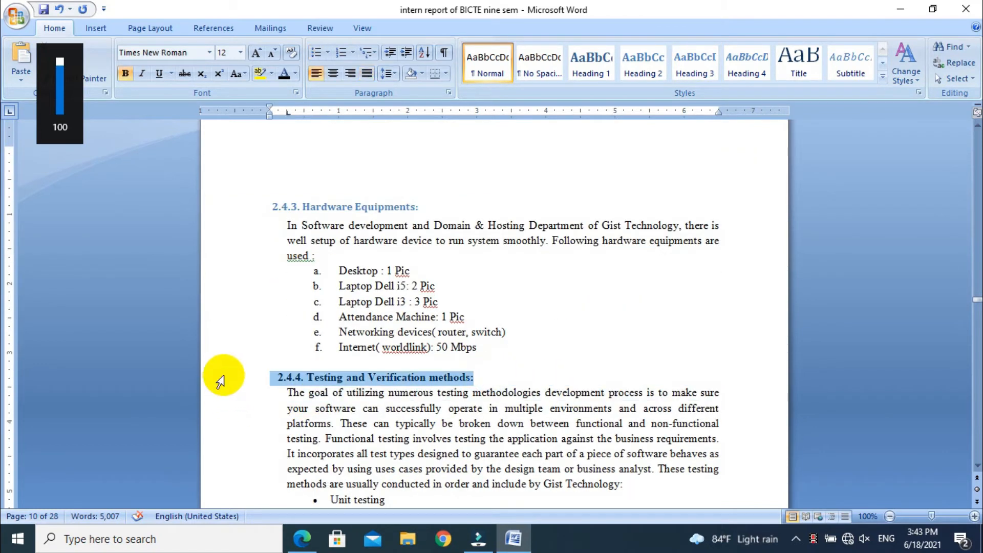
pyautogui.click(700, 57)
# - Go past the testing methods and check which style the "CHAPTER III: Intern Activities" title uses
pyautogui.press('Down')
pyautogui.press('Down')
pyautogui.press('Down')
pyautogui.press('Down')
pyautogui.press('Down')
pyautogui.press('Down')
pyautogui.press('Down')
pyautogui.press('Down')
pyautogui.press('Down')
pyautogui.press('Down')
pyautogui.press('Down')
pyautogui.press('Down')
pyautogui.press('Down')
pyautogui.press('Down')
pyautogui.press('Down')
pyautogui.press('Down')
pyautogui.press('Down')
pyautogui.press('Down')
pyautogui.press('Down')
pyautogui.press('Down')
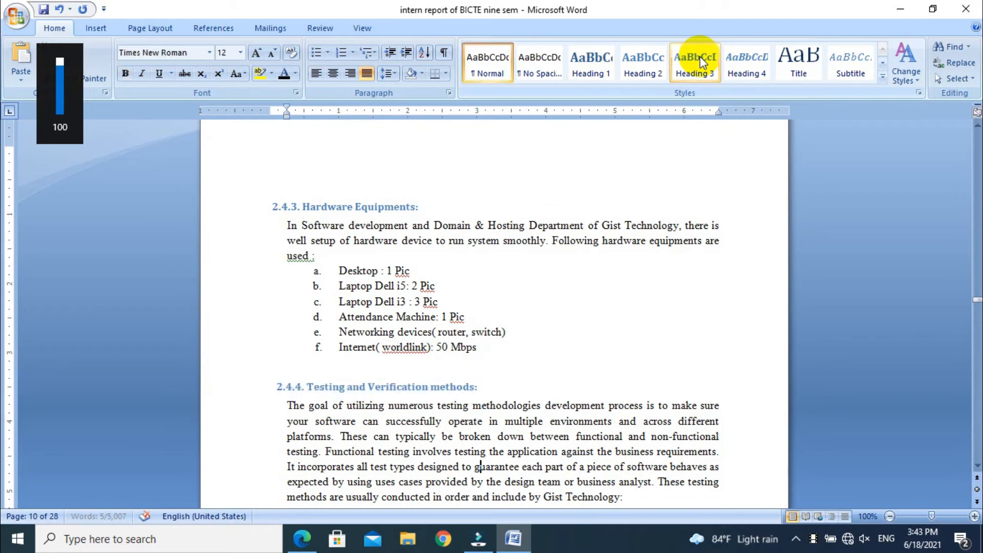
pyautogui.press('Down')
pyautogui.press('Down')
pyautogui.press('Down')
pyautogui.press('Down')
pyautogui.press('Down')
pyautogui.press('Down')
pyautogui.press('Down')
pyautogui.press('Down')
pyautogui.press('Down')
pyautogui.press('Down')
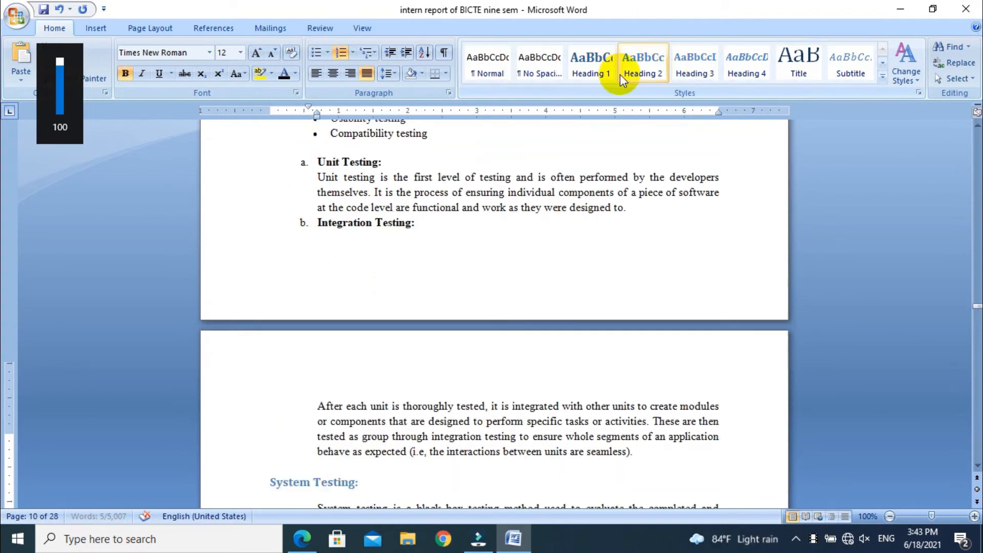
pyautogui.press('Down')
pyautogui.press('Down')
pyautogui.press('Down')
pyautogui.press('Down')
pyautogui.press('Down')
pyautogui.press('Down')
pyautogui.press('Down')
pyautogui.press('Down')
pyautogui.press('Down')
pyautogui.press('Down')
pyautogui.press('Down')
pyautogui.press('Down')
pyautogui.press('Down')
pyautogui.press('Down')
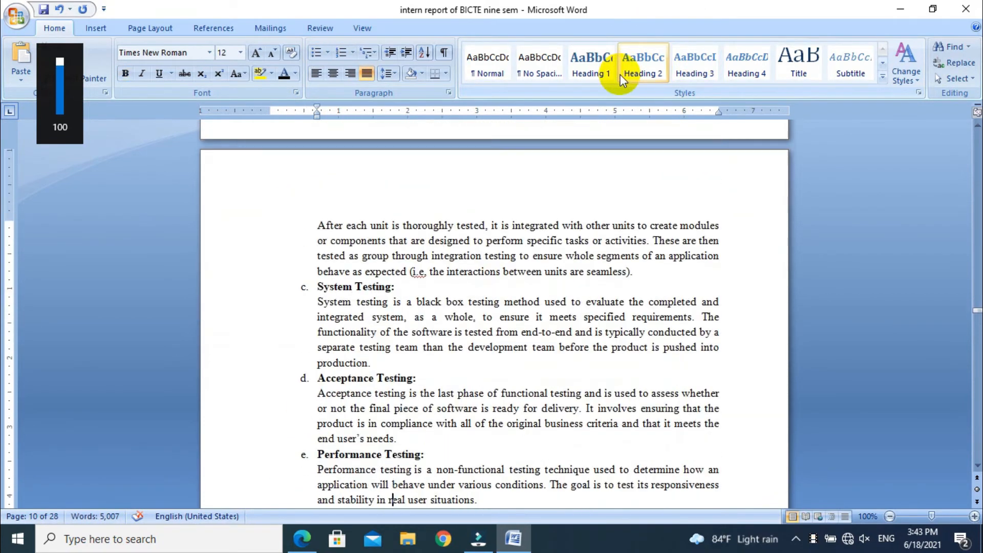
pyautogui.press('Down')
pyautogui.press('Down')
pyautogui.press('Down')
pyautogui.press('Down')
pyautogui.press('Down')
pyautogui.press('Down')
pyautogui.press('Down')
pyautogui.press('Down')
pyautogui.press('Down')
pyautogui.press('Down')
pyautogui.press('Down')
pyautogui.press('Down')
pyautogui.press('Down')
pyautogui.press('Down')
pyautogui.press('Down')
pyautogui.press('Down')
pyautogui.press('Down')
pyautogui.press('Down')
pyautogui.press('Down')
pyautogui.press('Down')
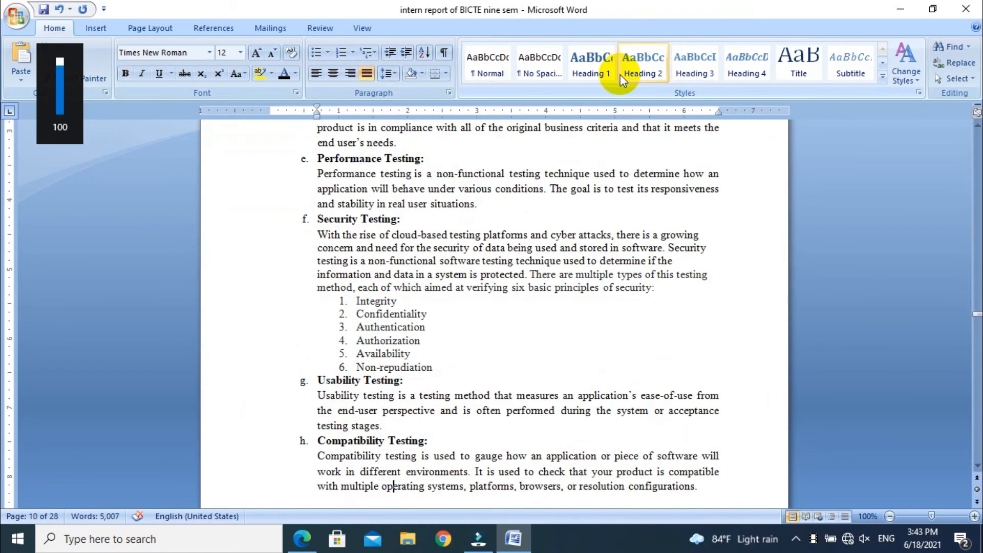
pyautogui.press('Down')
pyautogui.press('Down')
pyautogui.press('Down')
pyautogui.press('Down')
pyautogui.press('Down')
pyautogui.press('Down')
pyautogui.press('Down')
pyautogui.press('Down')
pyautogui.press('Down')
pyautogui.press('Down')
pyautogui.press('Down')
pyautogui.press('Down')
pyautogui.press('Down')
pyautogui.press('Down')
pyautogui.press('Down')
pyautogui.press('Down')
pyautogui.press('Down')
pyautogui.press('Down')
pyautogui.press('Down')
pyautogui.press('Down')
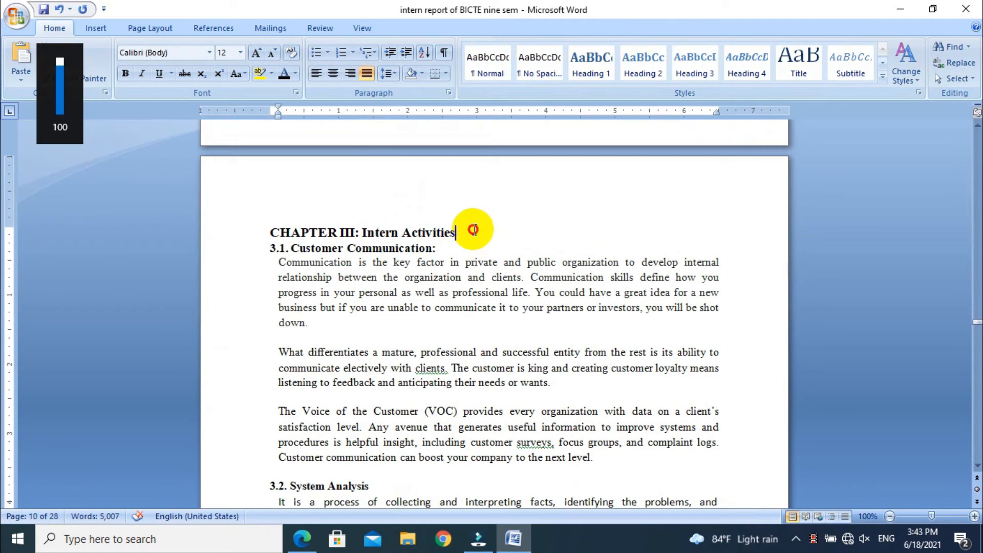
pyautogui.moveTo(473, 230); pyautogui.dragTo(289, 223)
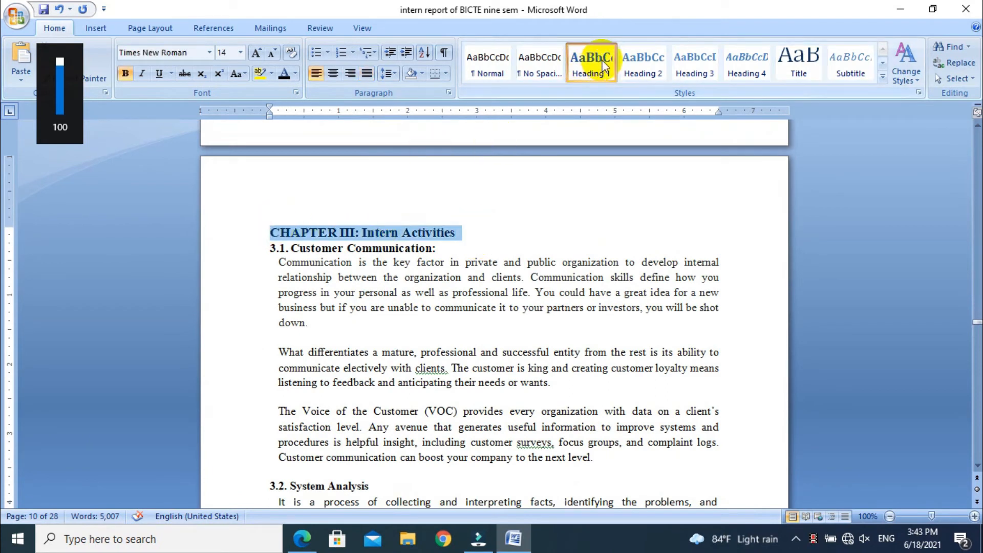
# - Apply the Heading 2 style to the "3.1. Customer Communication:" subtitle
pyautogui.moveTo(457, 249); pyautogui.dragTo(266, 252)
pyautogui.click(659, 65)
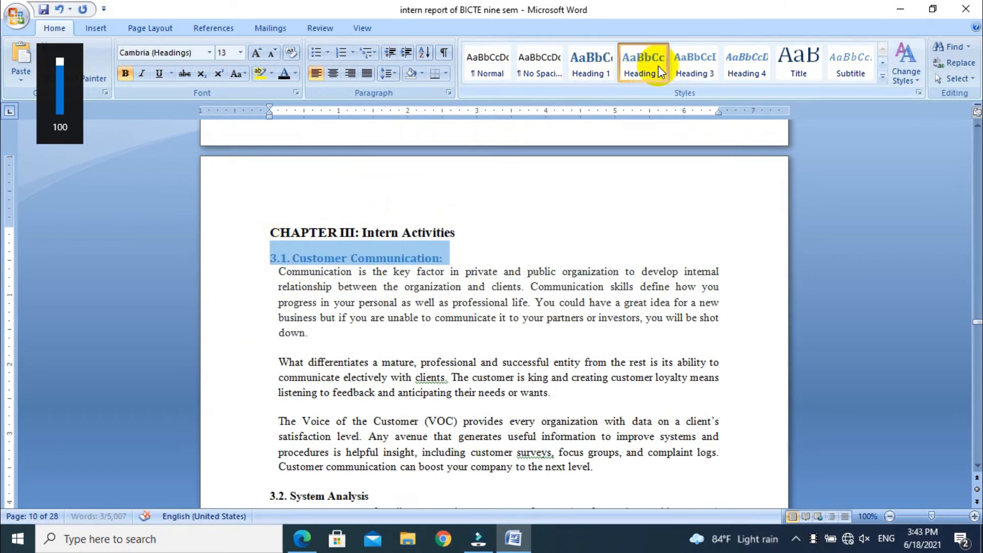
pyautogui.click(496, 318)
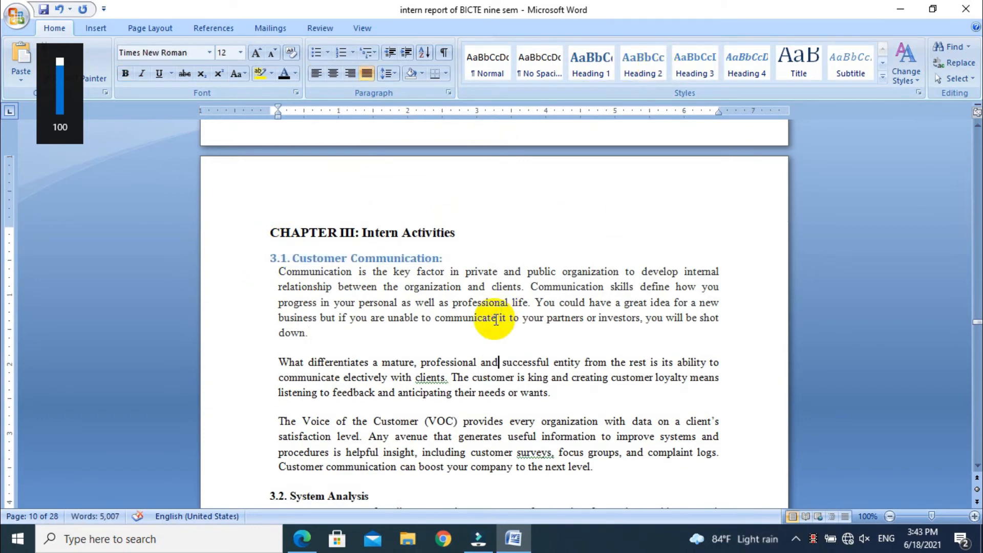
# - Apply the Heading 2 style to the "3.2. System Analysis" subtitle
pyautogui.press('Down')
pyautogui.press('Down')
pyautogui.press('Down')
pyautogui.press('Down')
pyautogui.press('Down')
pyautogui.press('Down')
pyautogui.press('Down')
pyautogui.press('Down')
pyautogui.press('Down')
pyautogui.press('Down')
pyautogui.press('Down')
pyautogui.press('Down')
pyautogui.press('Down')
pyautogui.press('Down')
pyautogui.press('Down')
pyautogui.press('Down')
pyautogui.press('Down')
pyautogui.press('Down')
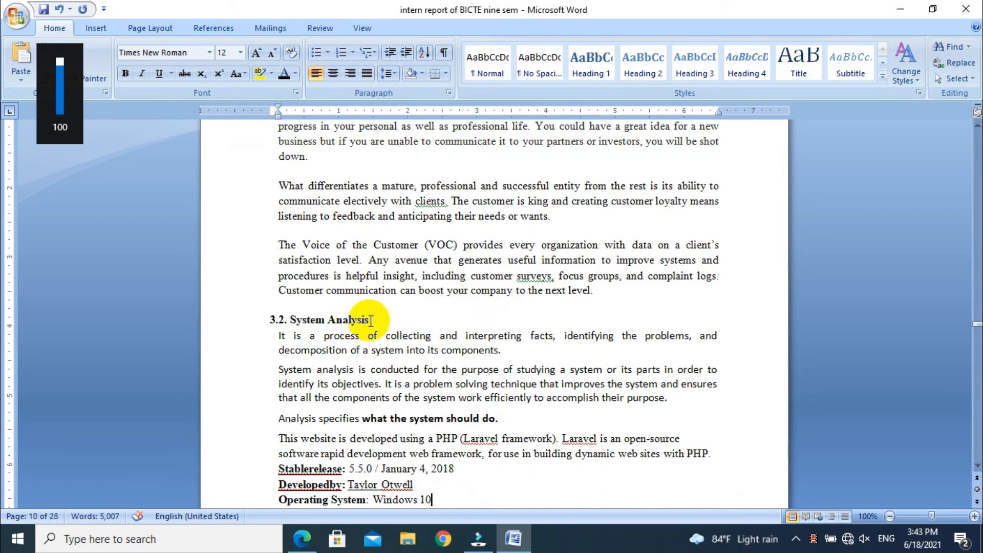
pyautogui.moveTo(377, 319); pyautogui.dragTo(267, 314)
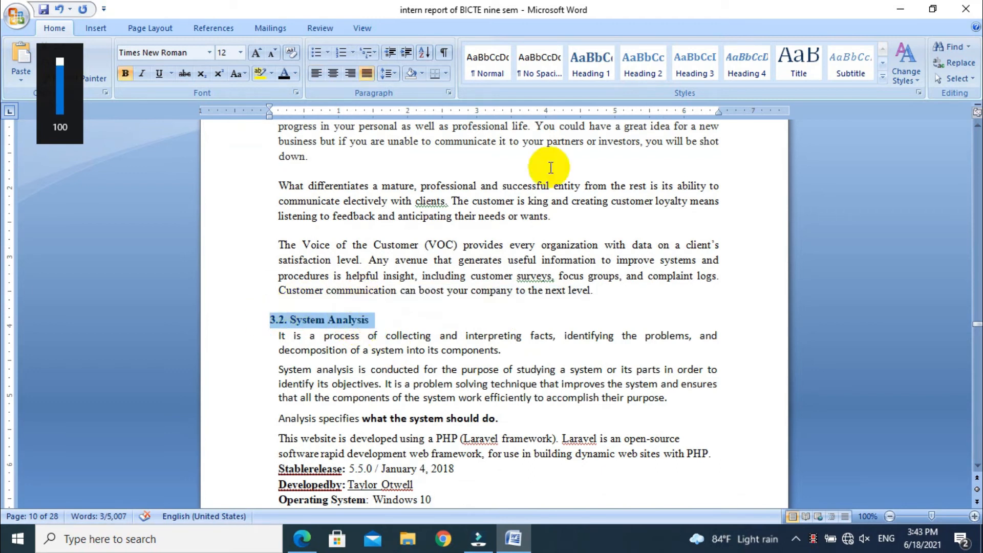
pyautogui.click(639, 69)
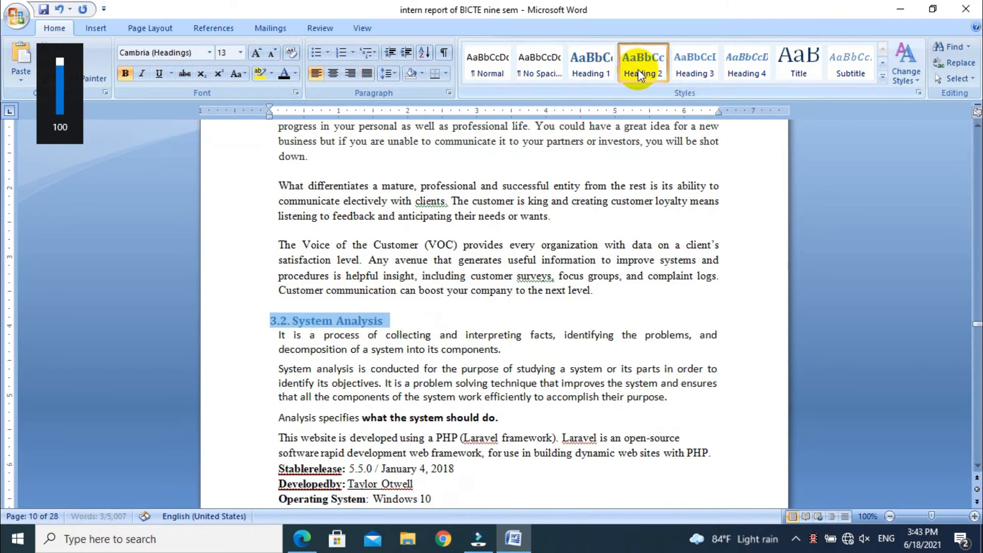
pyautogui.click(419, 420)
pyautogui.scroll(-8, 419, 429)
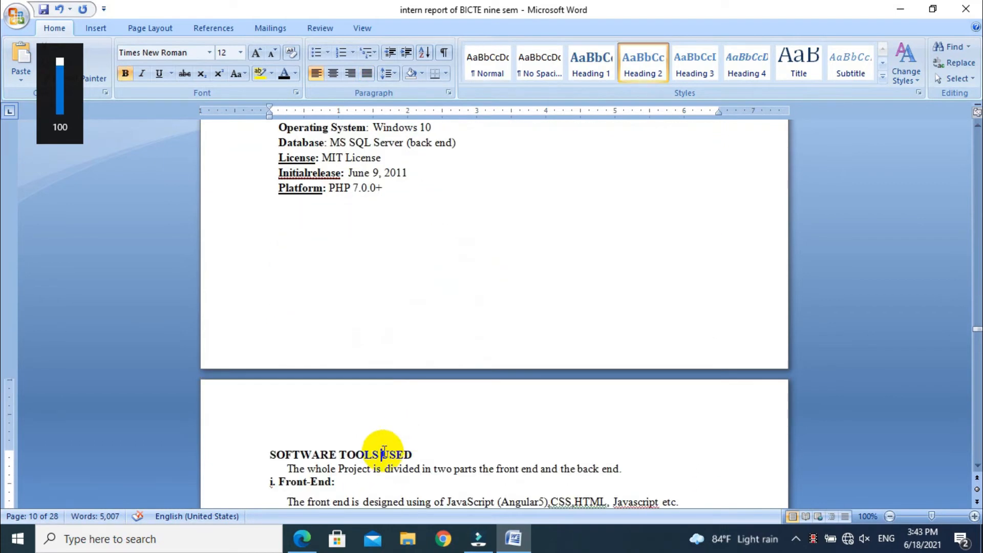
# - Apply the Normal style to the "SOFTWARE TOOLS USED" title and the "i. Front-End:" subtitle
pyautogui.moveTo(416, 454); pyautogui.dragTo(270, 454)
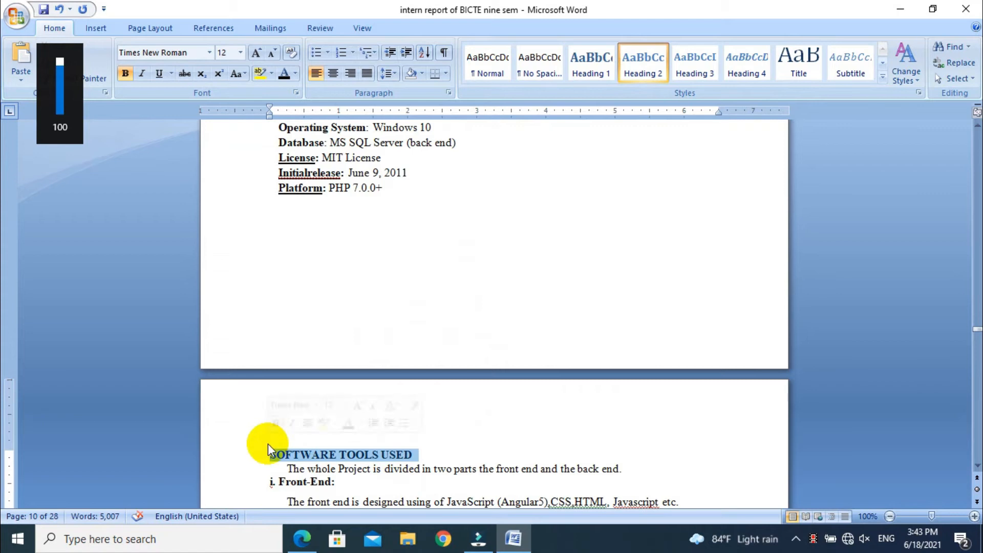
pyautogui.click(484, 69)
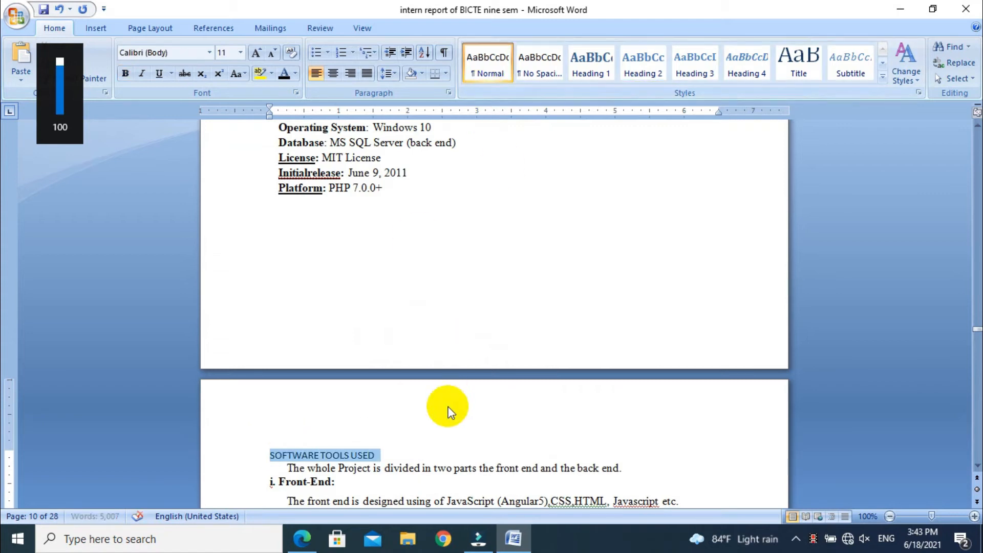
pyautogui.press('Right')
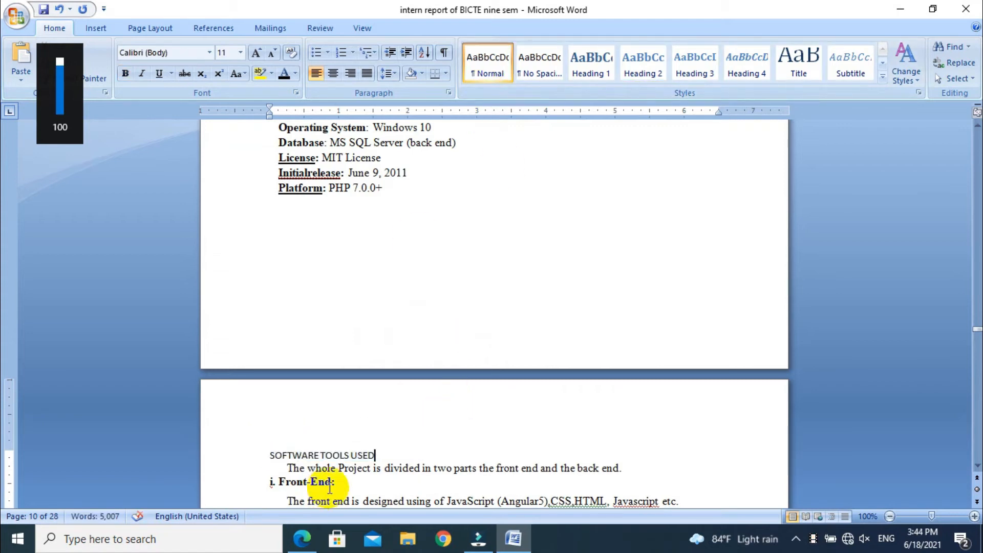
pyautogui.moveTo(340, 482); pyautogui.dragTo(290, 487)
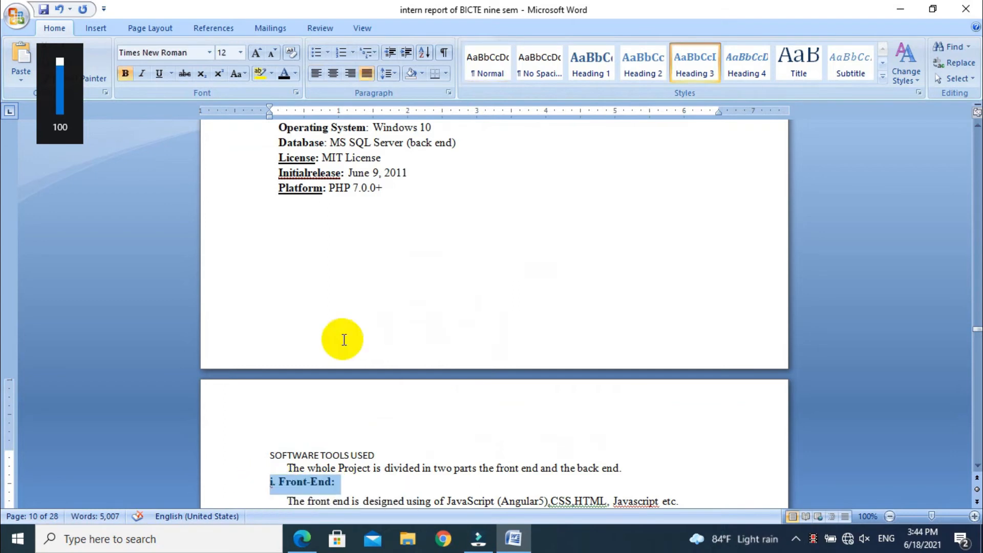
pyautogui.click(489, 64)
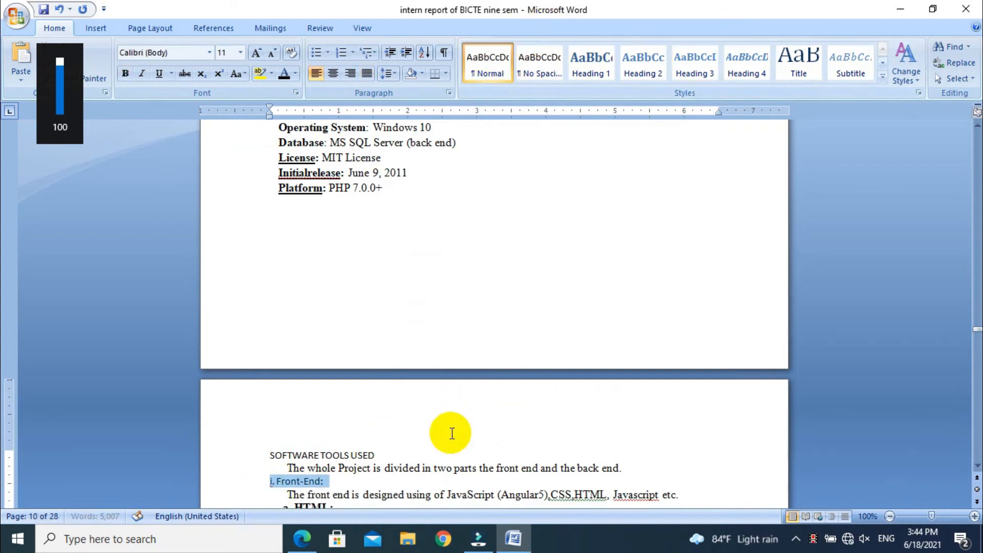
pyautogui.click(442, 458)
# - Apply the Normal style to the "ii. Back-End:" subtitle and the MySQL sentence directly below it
pyautogui.press('Down')
pyautogui.press('Down')
pyautogui.press('Down')
pyautogui.press('Down')
pyautogui.press('Down')
pyautogui.press('Down')
pyautogui.press('Down')
pyautogui.press('Down')
pyautogui.press('Down')
pyautogui.press('Down')
pyautogui.press('Down')
pyautogui.press('Down')
pyautogui.press('Down')
pyautogui.press('Down')
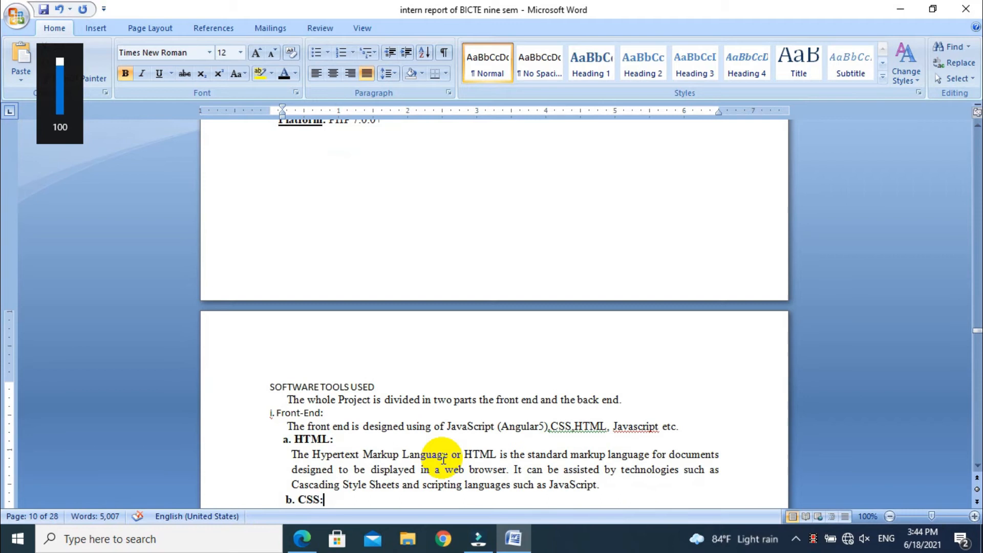
pyautogui.press('Down')
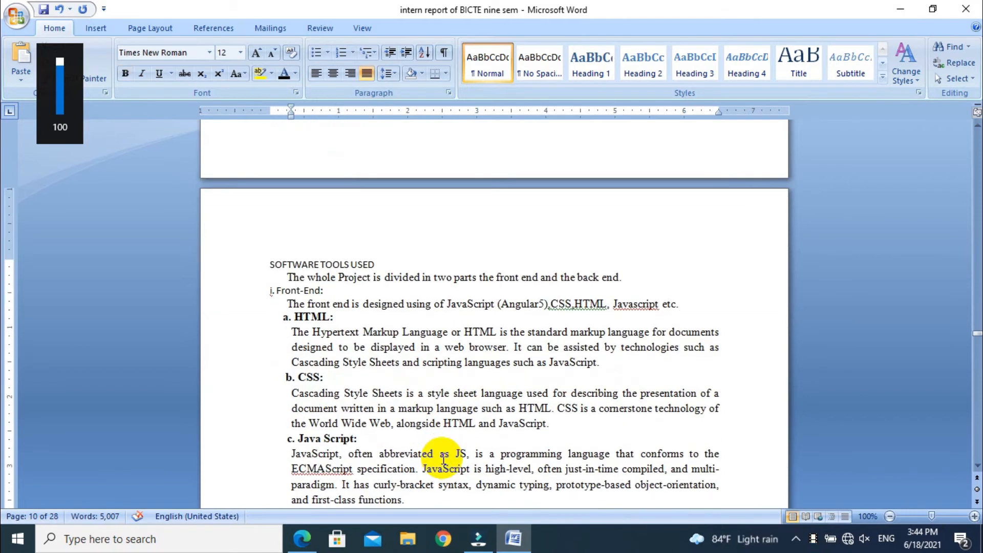
pyautogui.press('Down')
pyautogui.press('Down')
pyautogui.press('Down')
pyautogui.press('Down')
pyautogui.press('Down')
pyautogui.press('Down')
pyautogui.press('Down')
pyautogui.press('Down')
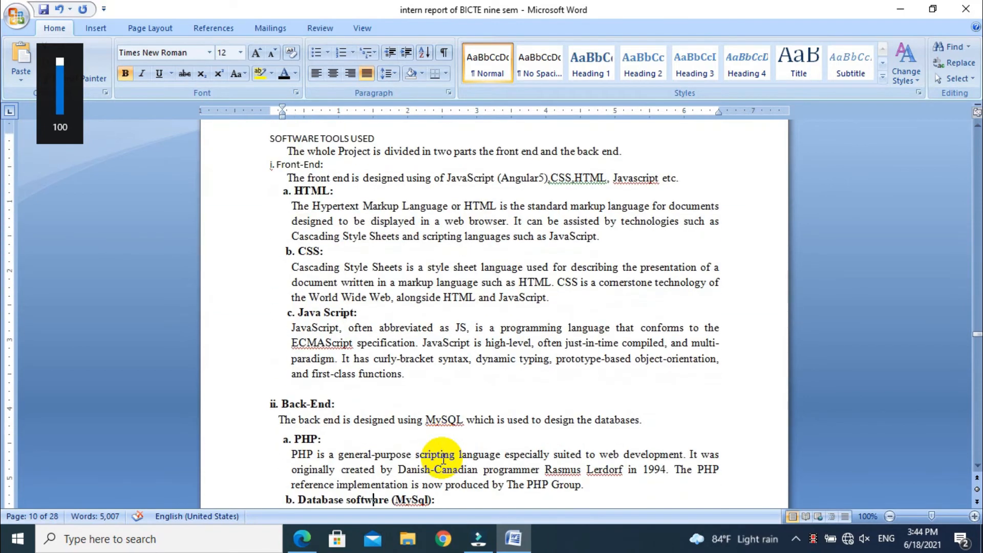
pyautogui.moveTo(646, 420); pyautogui.dragTo(260, 404)
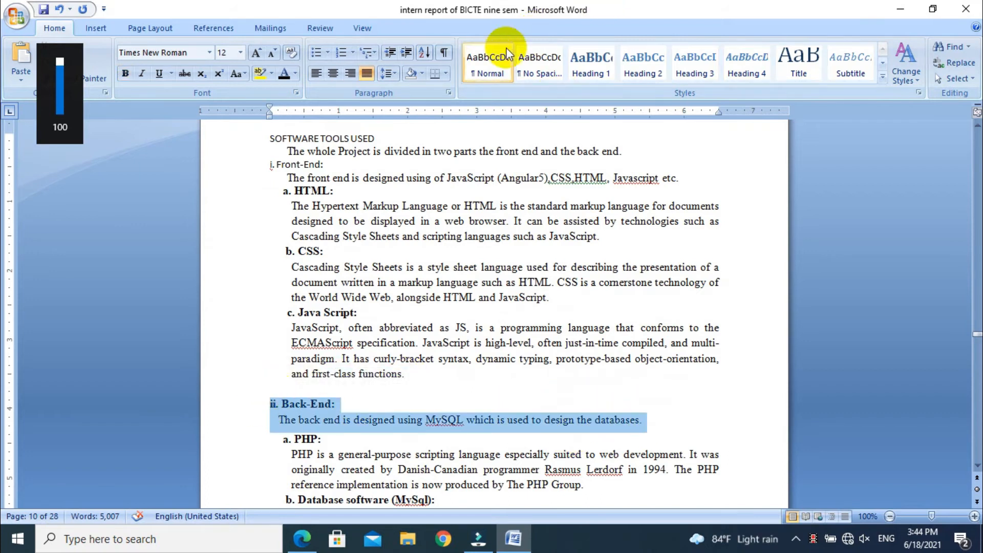
pyautogui.click(481, 64)
pyautogui.click(519, 417)
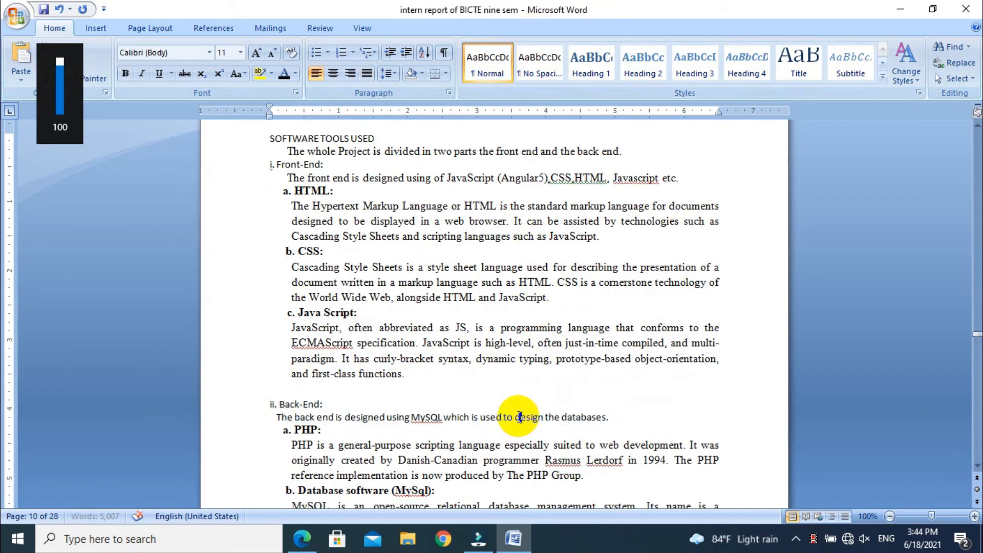
# - Apply the Heading 2 style to the "3.3. System Design:" subtitle
pyautogui.press('Down')
pyautogui.press('Down')
pyautogui.press('Down')
pyautogui.press('Down')
pyautogui.press('Down')
pyautogui.press('Down')
pyautogui.press('Down')
pyautogui.press('Down')
pyautogui.press('Down')
pyautogui.press('Down')
pyautogui.press('Down')
pyautogui.press('Down')
pyautogui.press('Down')
pyautogui.press('Down')
pyautogui.press('Down')
pyautogui.press('Down')
pyautogui.press('Down')
pyautogui.press('Down')
pyautogui.press('Down')
pyautogui.press('Down')
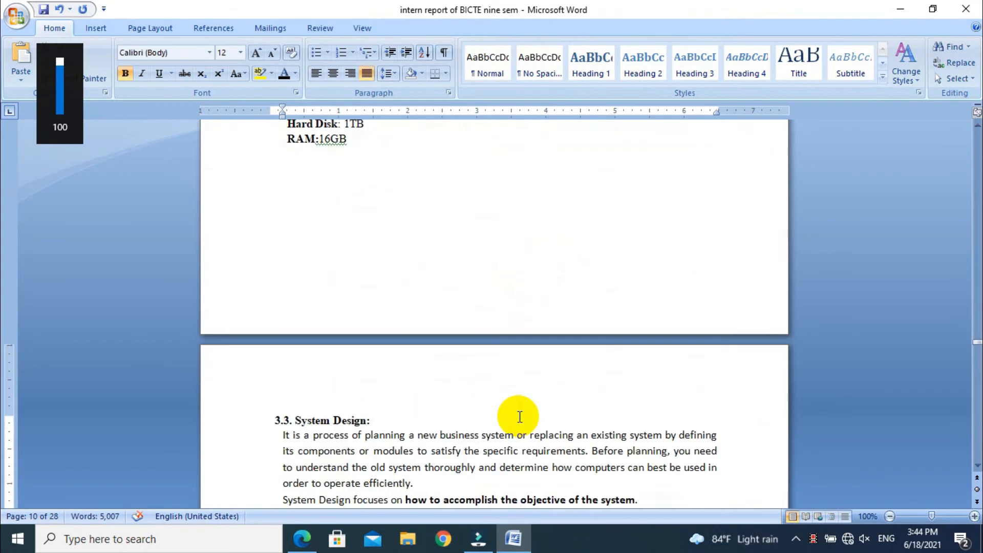
pyautogui.press('Down')
pyautogui.click(249, 405)
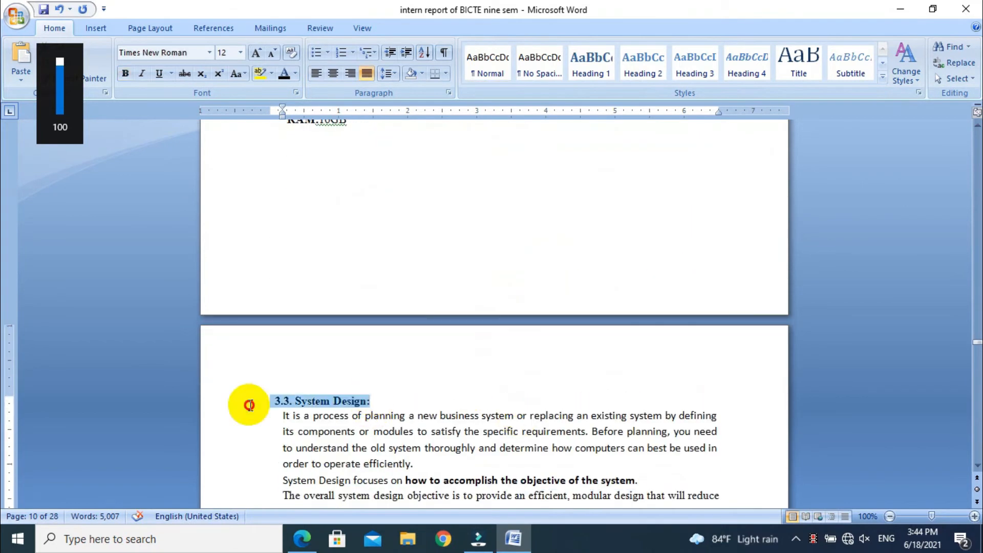
pyautogui.click(640, 72)
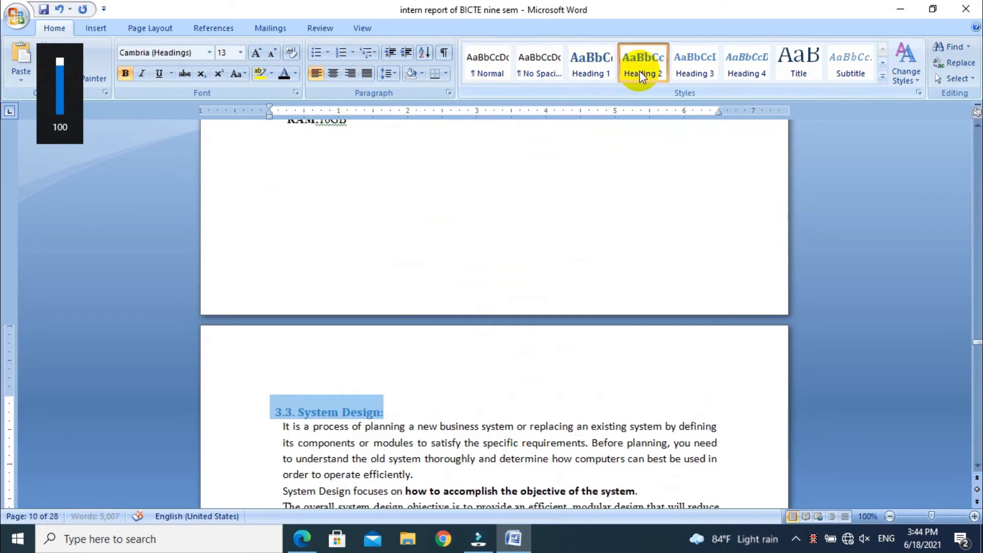
pyautogui.press('End')
# - Apply the Heading 2 style to the "3.4. Test and Design Validation." subtitle after the "Contact us" figure
pyautogui.press('Down')
pyautogui.press('Down')
pyautogui.press('Down')
pyautogui.press('Down')
pyautogui.press('Down')
pyautogui.press('Down')
pyautogui.press('Down')
pyautogui.press('Down')
pyautogui.press('Down')
pyautogui.press('Down')
pyautogui.press('Down')
pyautogui.press('Down')
pyautogui.press('Down')
pyautogui.press('Down')
pyautogui.press('Down')
pyautogui.press('Down')
pyautogui.press('Down')
pyautogui.press('Down')
pyautogui.press('Down')
pyautogui.press('Down')
pyautogui.press('Down')
pyautogui.press('Down')
pyautogui.press('Down')
pyautogui.press('Down')
pyautogui.press('Down')
pyautogui.press('Down')
pyautogui.press('Down')
pyautogui.press('Down')
pyautogui.press('Down')
pyautogui.press('Down')
pyautogui.press('Down')
pyautogui.press('Down')
pyautogui.press('Down')
pyautogui.press('Down')
pyautogui.press('Down')
pyautogui.press('Down')
pyautogui.press('Down')
pyautogui.press('Down')
pyautogui.press('Down')
pyautogui.press('Down')
pyautogui.press('Down')
pyautogui.press('Down')
pyautogui.press('Down')
pyautogui.press('Down')
pyautogui.press('Down')
pyautogui.press('Down')
pyautogui.press('Down')
pyautogui.press('Down')
pyautogui.press('Down')
pyautogui.press('Down')
pyautogui.press('Down')
pyautogui.press('Down')
pyautogui.press('Down')
pyautogui.press('Down')
pyautogui.press('Down')
pyautogui.press('Down')
pyautogui.press('Down')
pyautogui.press('Down')
pyautogui.press('Down')
pyautogui.press('Down')
pyautogui.press('Down')
pyautogui.press('Down')
pyautogui.press('Down')
pyautogui.press('Down')
pyautogui.press('Down')
pyautogui.press('Down')
pyautogui.press('Down')
pyautogui.press('Down')
pyautogui.press('Down')
pyautogui.press('Down')
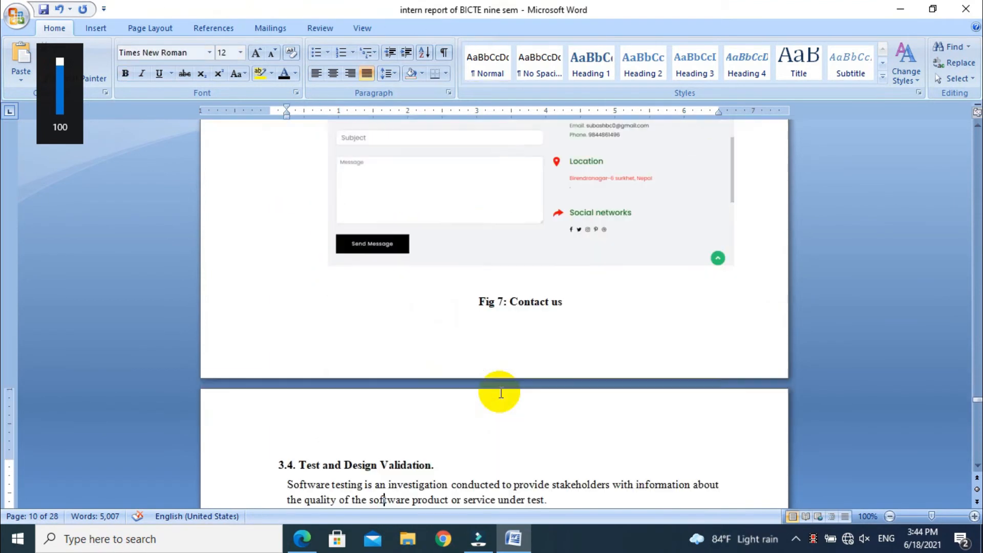
pyautogui.press('Down')
pyautogui.press('Down')
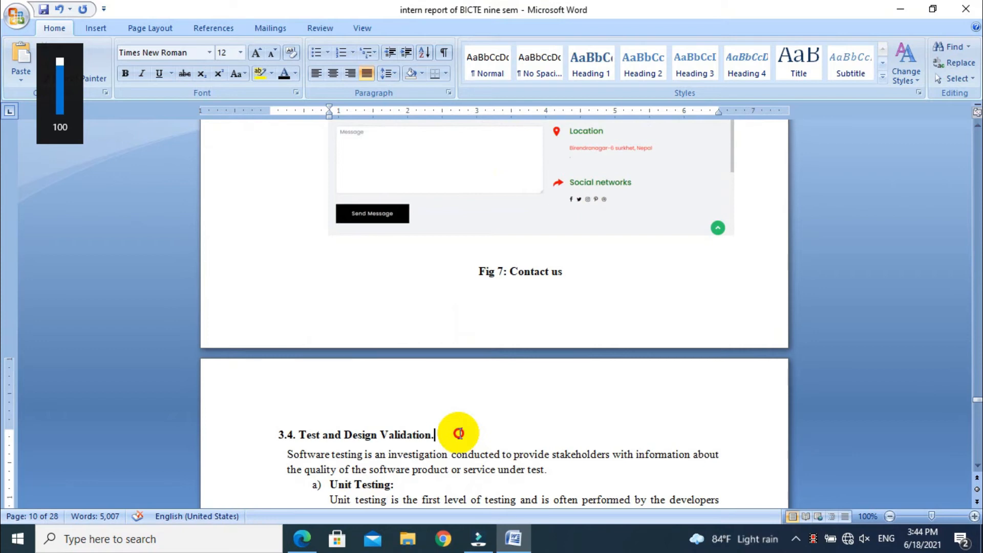
pyautogui.moveTo(459, 430); pyautogui.dragTo(263, 430)
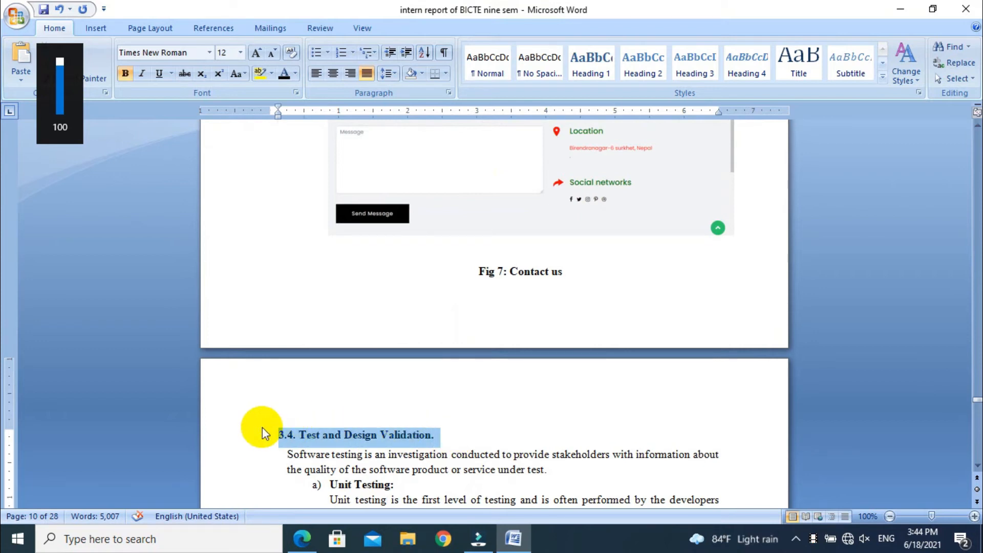
pyautogui.click(654, 63)
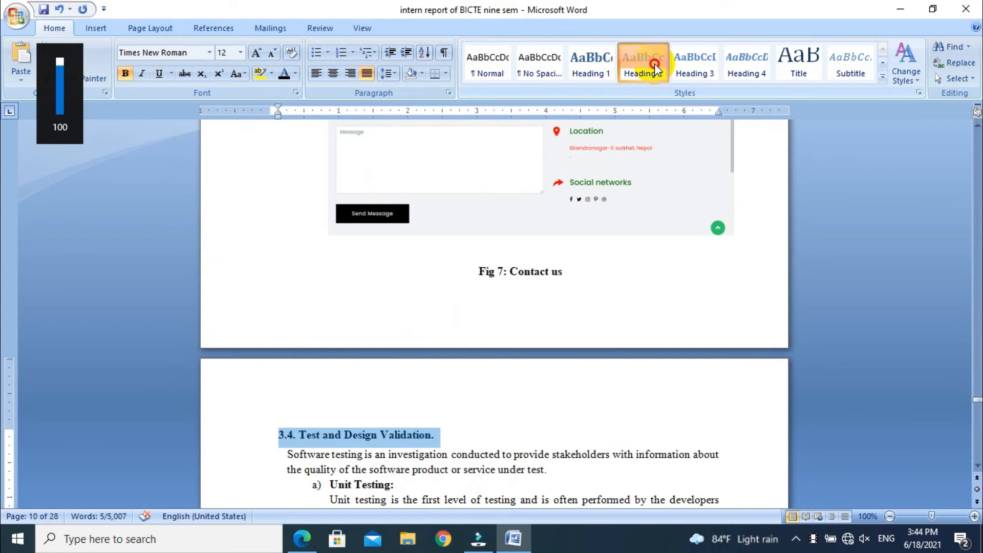
pyautogui.click(481, 436)
# - Look through section 3.4 and its testing subtitles down to the "3.5. Document Produced." section for the next subtitle to format
pyautogui.press('Down')
pyautogui.press('Down')
pyautogui.press('Down')
pyautogui.press('Down')
pyautogui.press('Down')
pyautogui.press('Down')
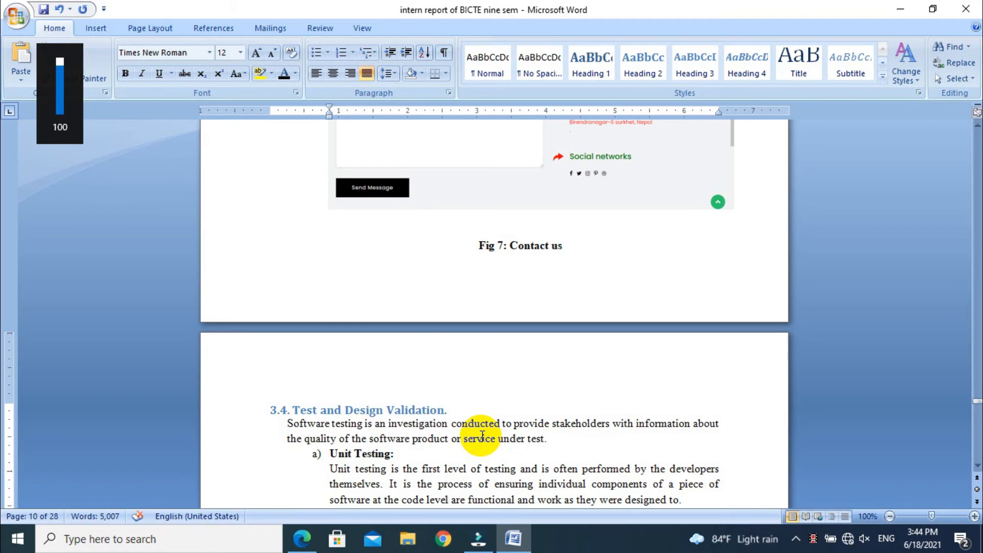
pyautogui.press('Down')
pyautogui.press('Down')
pyautogui.press('Down')
pyautogui.press('Down')
pyautogui.press('Down')
pyautogui.press('Down')
pyautogui.press('Down')
pyautogui.press('Down')
pyautogui.press('Down')
pyautogui.press('Down')
pyautogui.press('Down')
pyautogui.press('Down')
pyautogui.press('Down')
pyautogui.press('Down')
pyautogui.press('Down')
pyautogui.press('Down')
pyautogui.press('Down')
pyautogui.press('Down')
pyautogui.press('Down')
pyautogui.press('Down')
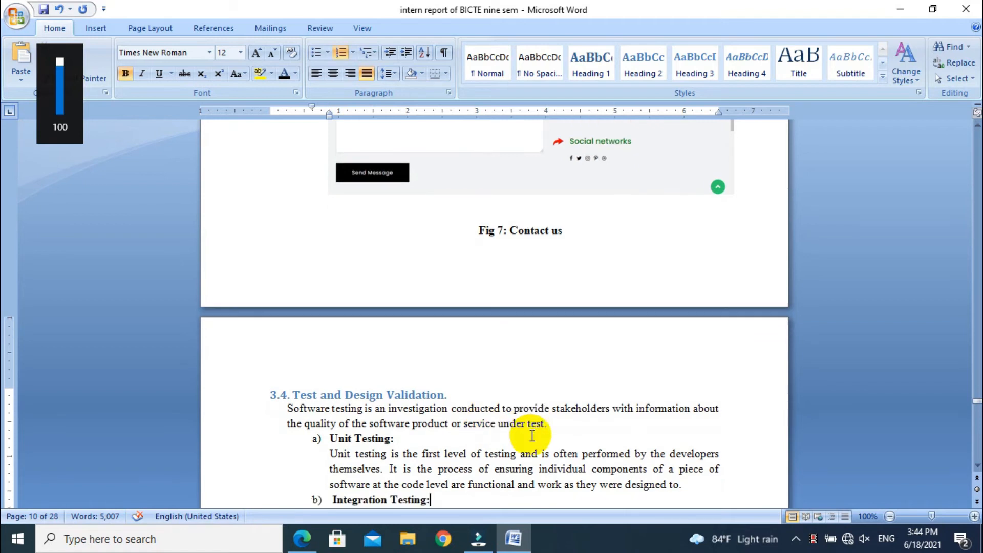
pyautogui.press('Down')
pyautogui.press('Down')
pyautogui.press('Down')
pyautogui.press('Down')
pyautogui.press('Down')
pyautogui.press('Down')
pyautogui.press('Down')
pyautogui.press('Down')
pyautogui.press('Down')
pyautogui.press('Down')
pyautogui.press('Down')
pyautogui.press('Down')
pyautogui.press('Down')
pyautogui.press('Down')
pyautogui.press('Down')
pyautogui.press('Down')
pyautogui.press('Down')
pyautogui.press('Down')
pyautogui.press('Down')
pyautogui.press('Down')
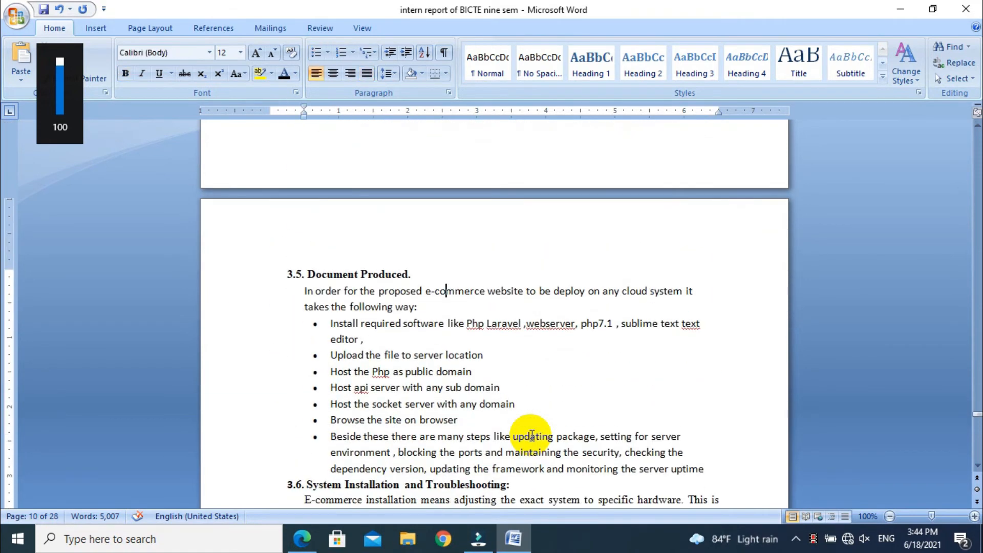
# - Go back over the lettered subtitles of section 3.4, from "Security Testing:" up to "Unit Testing:", to check their formatting
pyautogui.press('Up')
pyautogui.press('Up')
pyautogui.press('Up')
pyautogui.press('Up')
pyautogui.press('Up')
pyautogui.press('Up')
pyautogui.press('Up')
pyautogui.press('Up')
pyautogui.press('Up')
pyautogui.press('Up')
pyautogui.press('Up')
pyautogui.press('Up')
pyautogui.press('Up')
pyautogui.press('Up')
pyautogui.press('Up')
pyautogui.press('Up')
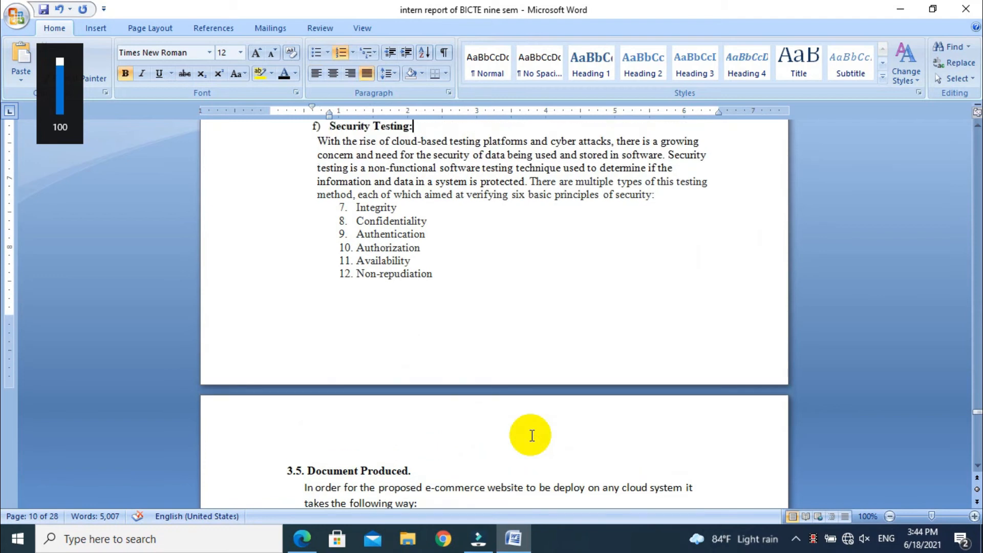
pyautogui.press('Up')
pyautogui.press('Up')
pyautogui.press('Up')
pyautogui.press('Up')
pyautogui.press('Up')
pyautogui.press('Up')
pyautogui.press('Up')
pyautogui.press('Up')
pyautogui.press('Up')
pyautogui.press('Up')
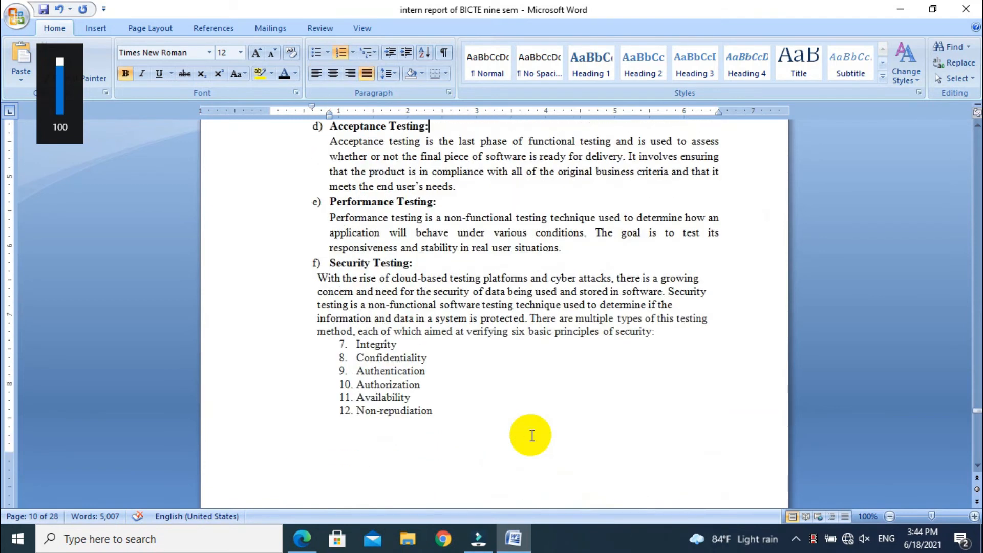
pyautogui.press('Up')
pyautogui.press('Up')
pyautogui.press('Up')
pyautogui.press('Up')
pyautogui.press('Up')
pyautogui.press('Up')
pyautogui.press('Up')
pyautogui.press('Up')
pyautogui.press('Up')
pyautogui.press('Up')
pyautogui.press('Up')
pyautogui.press('Up')
pyautogui.press('Up')
pyautogui.press('Up')
pyautogui.press('Up')
pyautogui.press('Up')
pyautogui.press('Up')
pyautogui.press('Up')
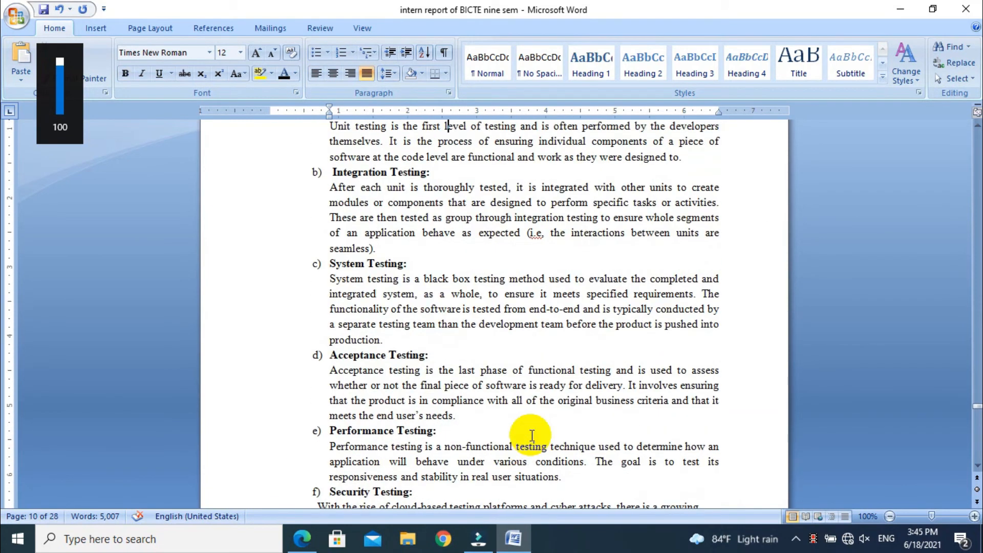
pyautogui.press('Up')
# - Apply the Heading 2 style to the "3.5. Document Produced." subtitle
pyautogui.press('Down')
pyautogui.press('Down')
pyautogui.press('Down')
pyautogui.press('Down')
pyautogui.press('Down')
pyautogui.press('Down')
pyautogui.press('Down')
pyautogui.press('Down')
pyautogui.press('Down')
pyautogui.press('Down')
pyautogui.press('Down')
pyautogui.press('Down')
pyautogui.press('Down')
pyautogui.press('Down')
pyautogui.press('Down')
pyautogui.press('Down')
pyautogui.press('Down')
pyautogui.press('Down')
pyautogui.press('Down')
pyautogui.press('Down')
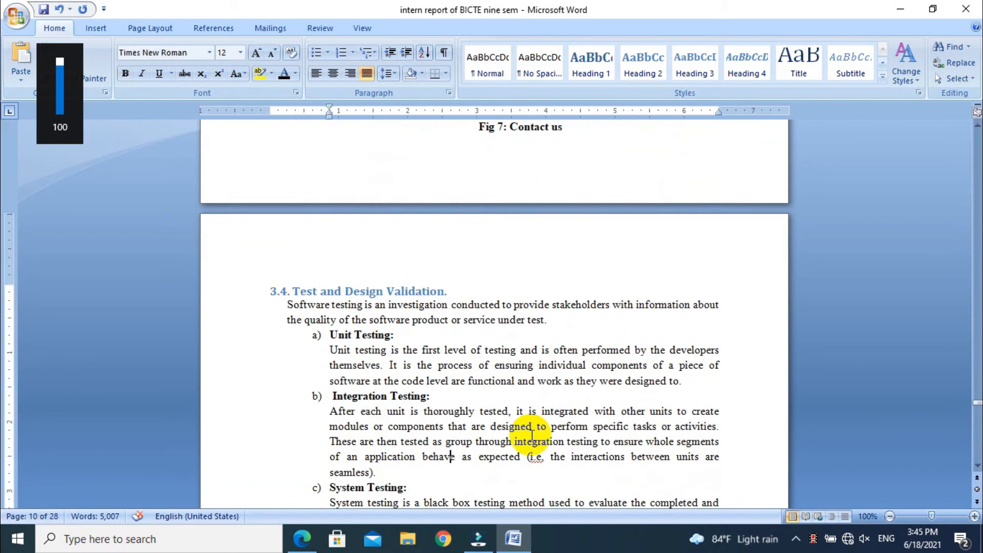
pyautogui.press('Down')
pyautogui.press('Down')
pyautogui.press('Down')
pyautogui.press('Down')
pyautogui.press('Down')
pyautogui.press('Down')
pyautogui.press('Down')
pyautogui.press('Down')
pyautogui.press('Down')
pyautogui.press('Down')
pyautogui.press('Down')
pyautogui.press('Down')
pyautogui.press('Down')
pyautogui.press('Down')
pyautogui.press('Down')
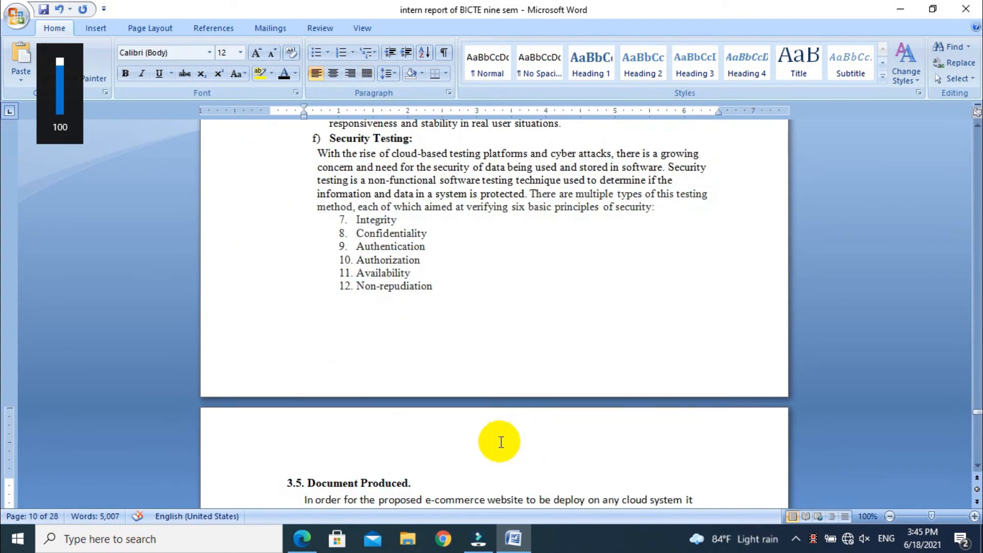
pyautogui.moveTo(411, 481); pyautogui.dragTo(279, 467)
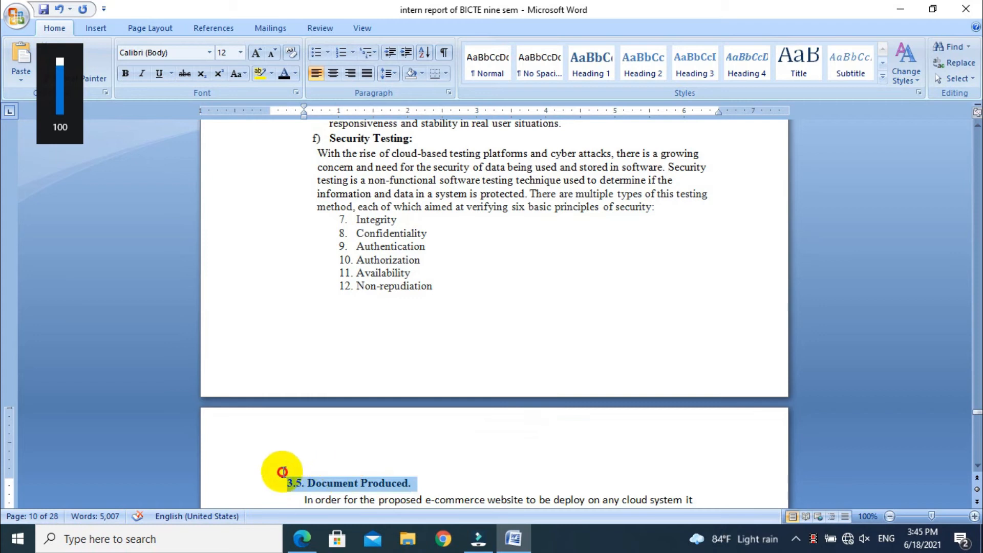
pyautogui.click(645, 69)
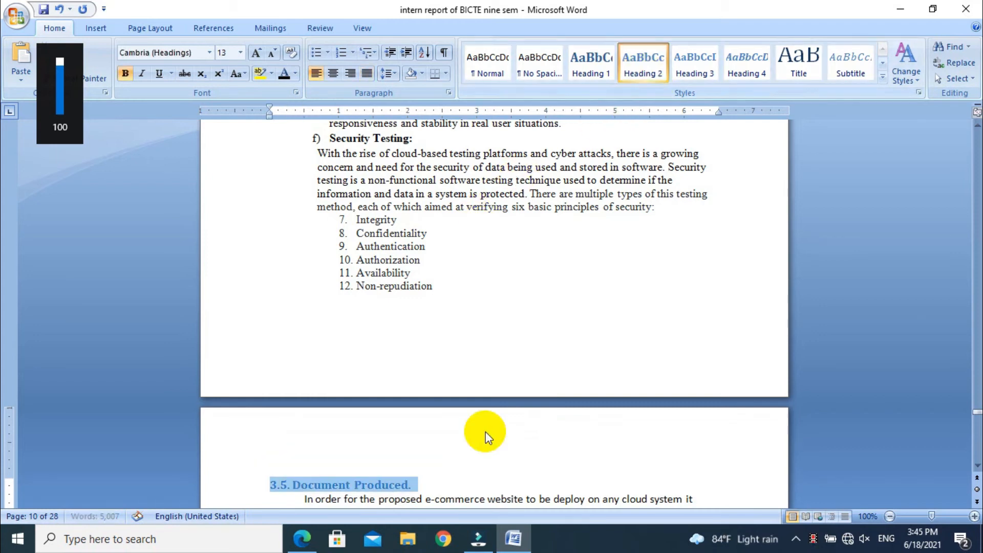
# - Apply the Heading 2 style to the "3.6. System Installation and Troubleshooting:" subtitle
pyautogui.click(471, 449)
pyautogui.press('Down')
pyautogui.press('Down')
pyautogui.press('Down')
pyautogui.press('Down')
pyautogui.press('Down')
pyautogui.press('Down')
pyautogui.press('Down')
pyautogui.press('Down')
pyautogui.press('Down')
pyautogui.press('Down')
pyautogui.press('Down')
pyautogui.press('Down')
pyautogui.press('Down')
pyautogui.press('Down')
pyautogui.press('Down')
pyautogui.press('Down')
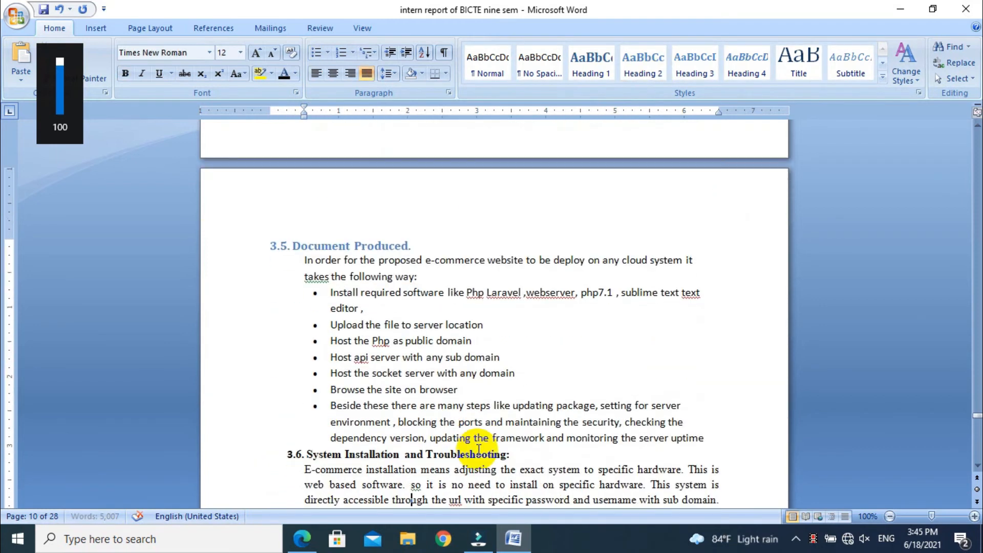
pyautogui.moveTo(274, 453)
pyautogui.mouseDown()
pyautogui.moveTo(272, 439)
pyautogui.moveTo(273, 454)
pyautogui.mouseUp()
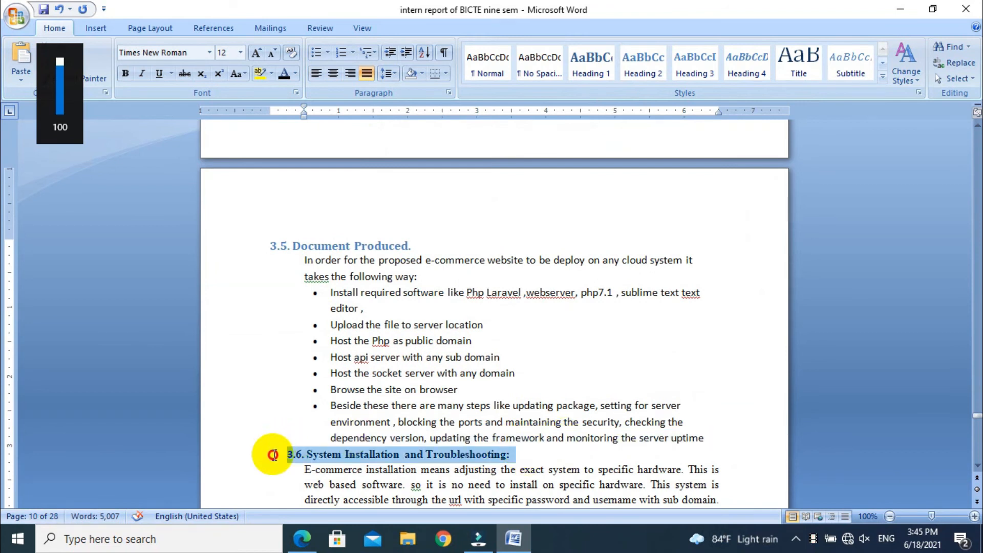
pyautogui.click(637, 63)
# - Check the style of the "CHAPTER IV: An assessment of the internship" title and apply Heading 2 to "4.1. Learn from the internships…"
pyautogui.press('Down')
pyautogui.press('Down')
pyautogui.press('Down')
pyautogui.press('Down')
pyautogui.press('Down')
pyautogui.press('Down')
pyautogui.press('Down')
pyautogui.press('Down')
pyautogui.press('Down')
pyautogui.press('Down')
pyautogui.press('Down')
pyautogui.press('Down')
pyautogui.press('Down')
pyautogui.press('Down')
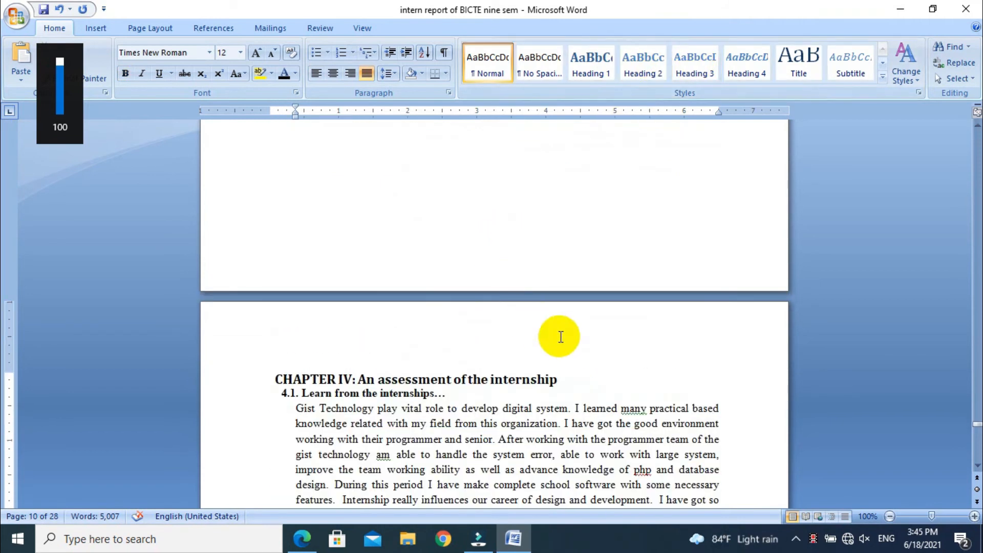
pyautogui.moveTo(584, 375); pyautogui.dragTo(265, 369)
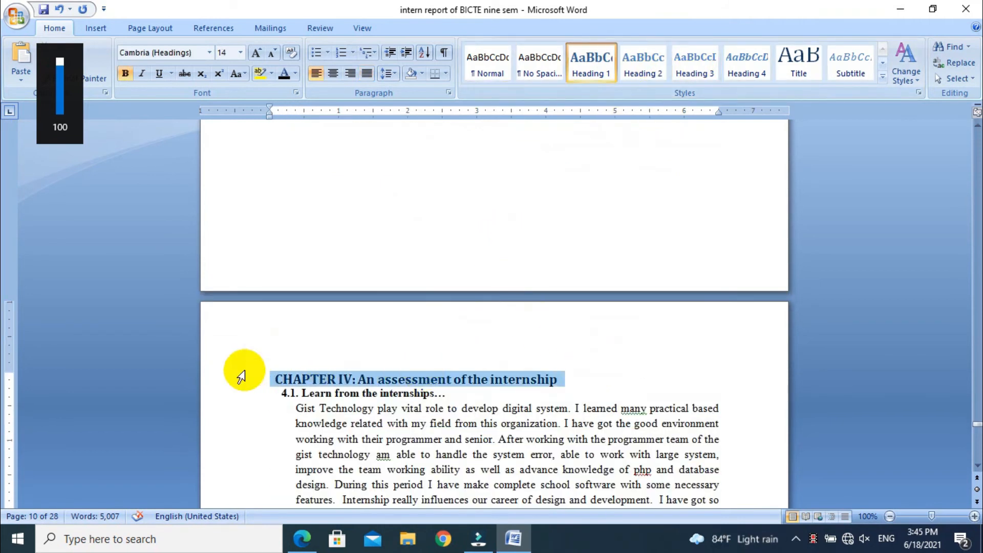
pyautogui.moveTo(447, 393); pyautogui.dragTo(255, 397)
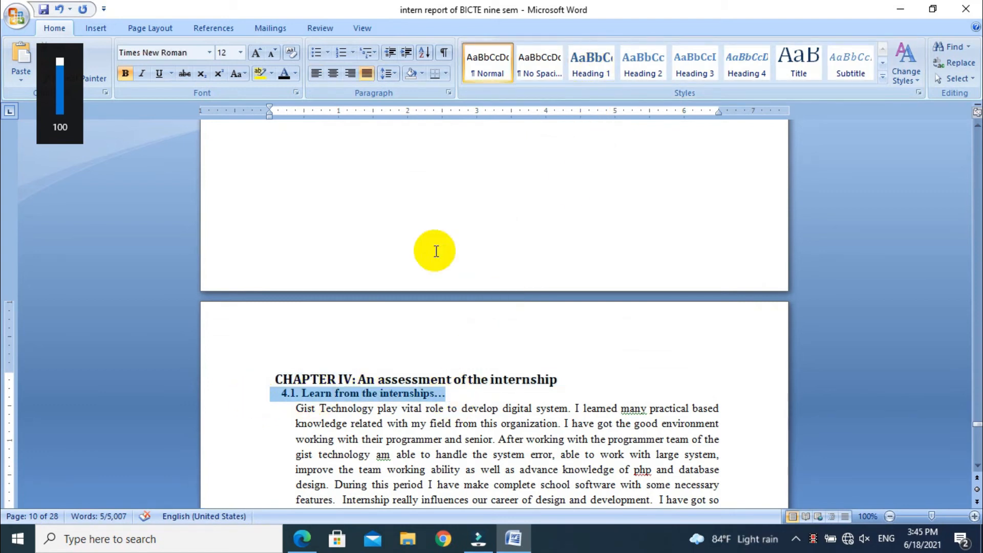
pyautogui.click(647, 71)
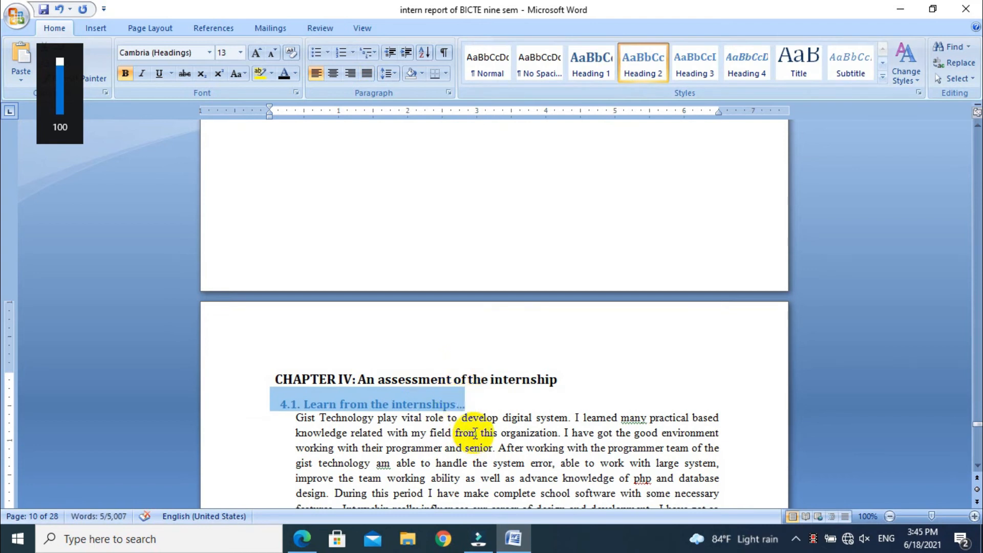
# - Apply the Heading 2 style to the "4.2. Applied theory knowledge into practicum." and "4.3. Challenges." subtitles
pyautogui.click(522, 446)
pyautogui.press('Down')
pyautogui.scroll(-7, 523, 447)
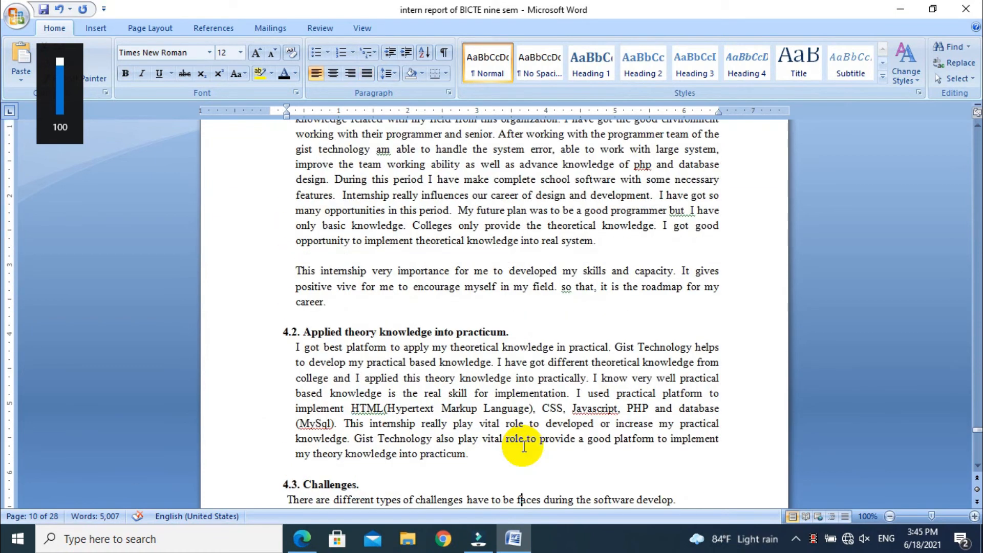
pyautogui.click(519, 335)
pyautogui.moveTo(518, 333); pyautogui.dragTo(281, 325)
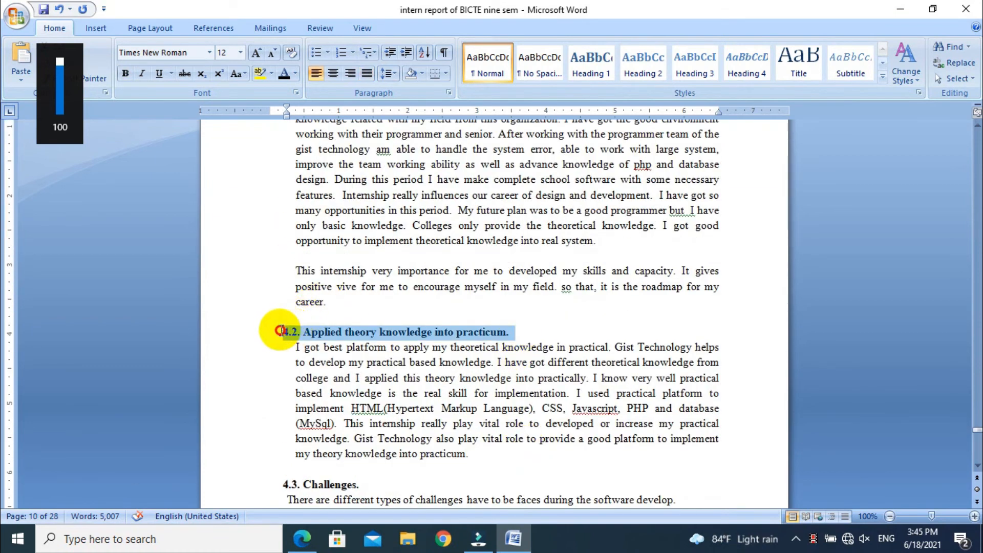
pyautogui.click(638, 44)
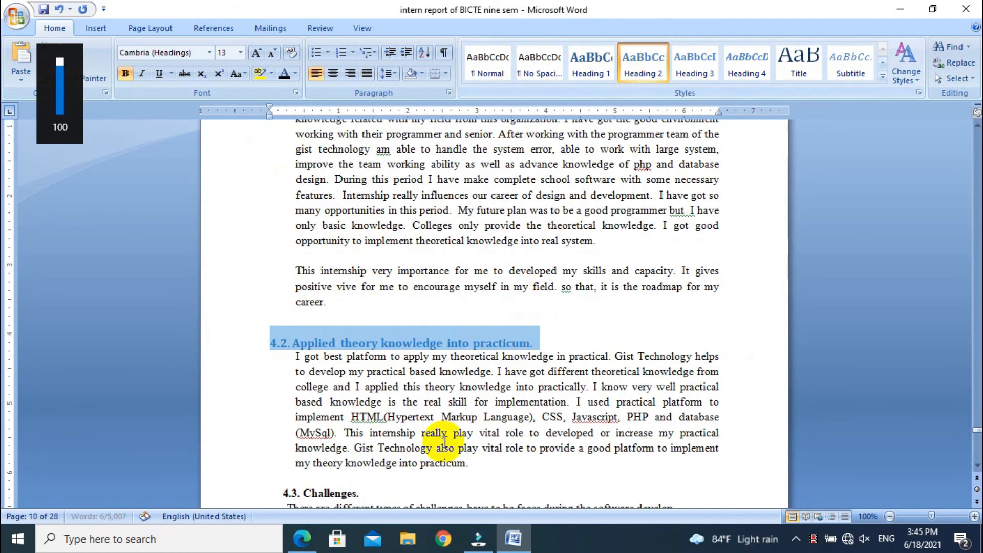
pyautogui.moveTo(367, 489); pyautogui.dragTo(260, 491)
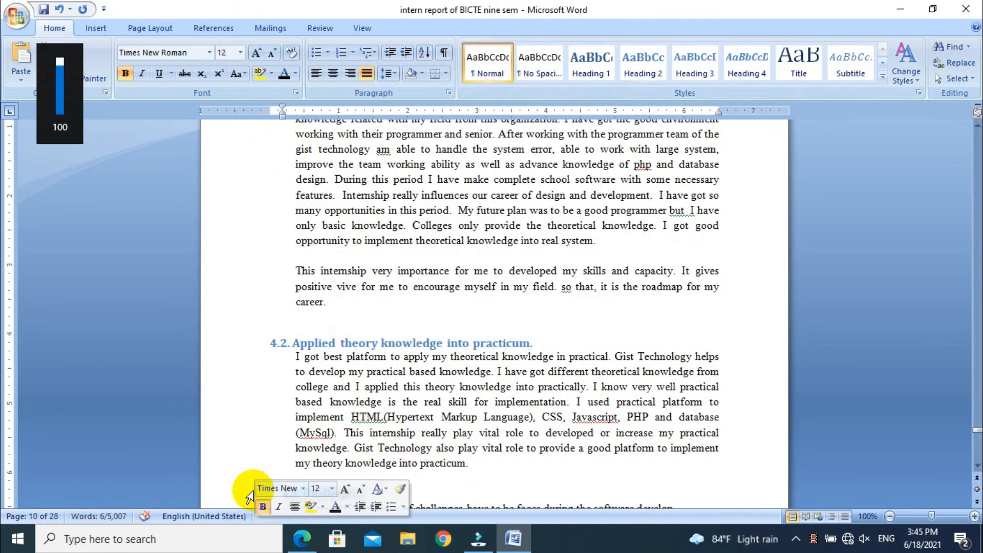
pyautogui.click(648, 60)
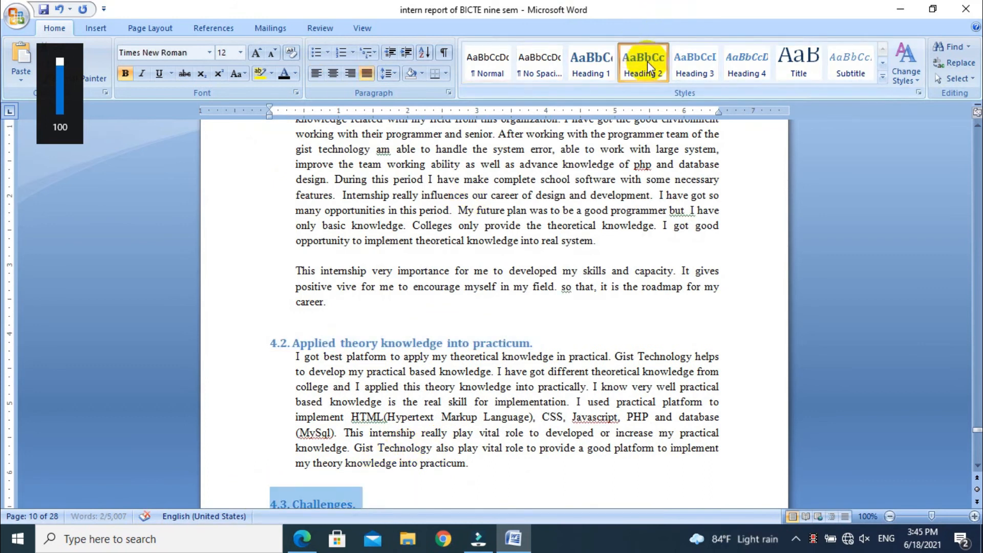
# - Apply Heading 1 to the "CHAPTER V: Conclusion" title and Heading 2 to its "5.1. Summary:" subtitle
pyautogui.click(474, 435)
pyautogui.press('pagedown')
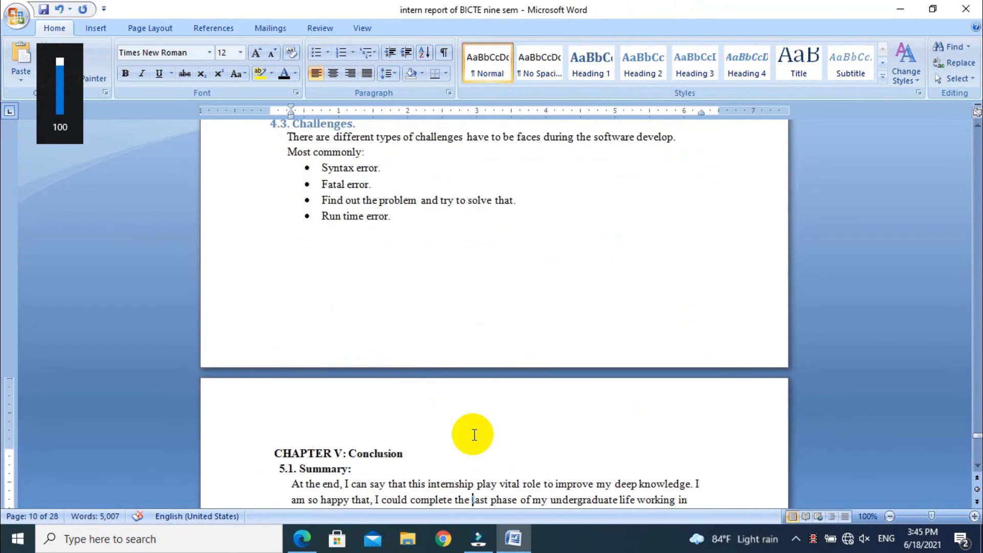
pyautogui.scroll(-1, 474, 434)
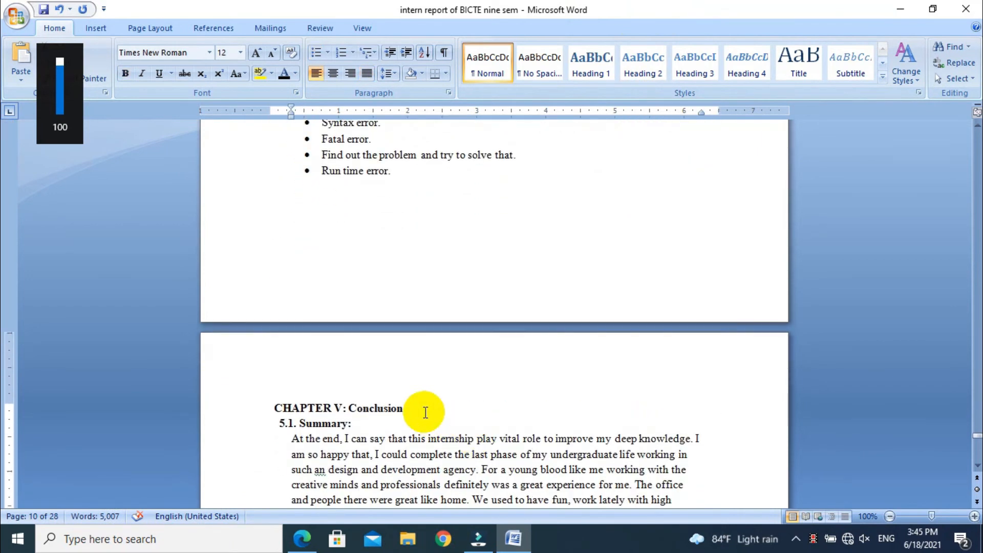
pyautogui.moveTo(424, 409); pyautogui.dragTo(275, 408)
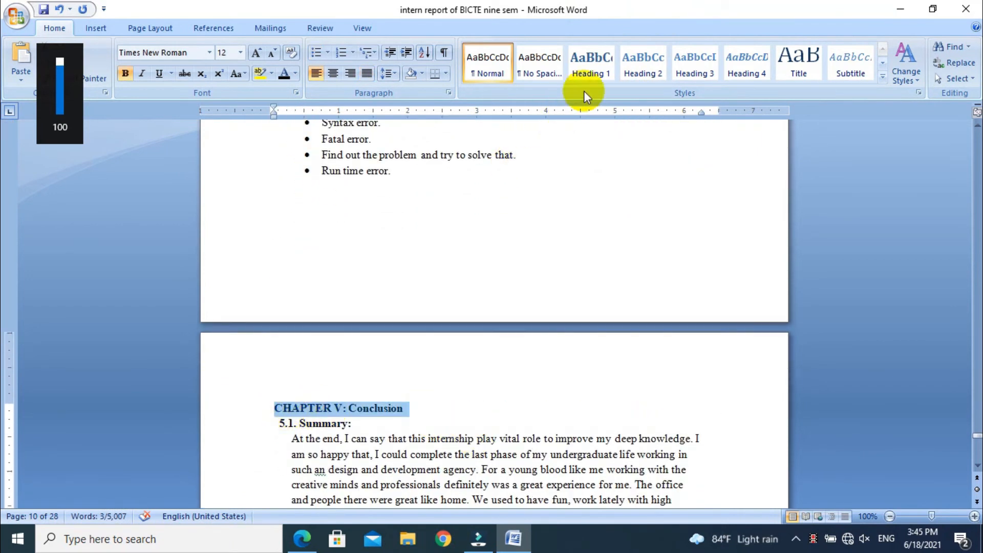
pyautogui.click(590, 73)
pyautogui.moveTo(366, 424); pyautogui.dragTo(256, 425)
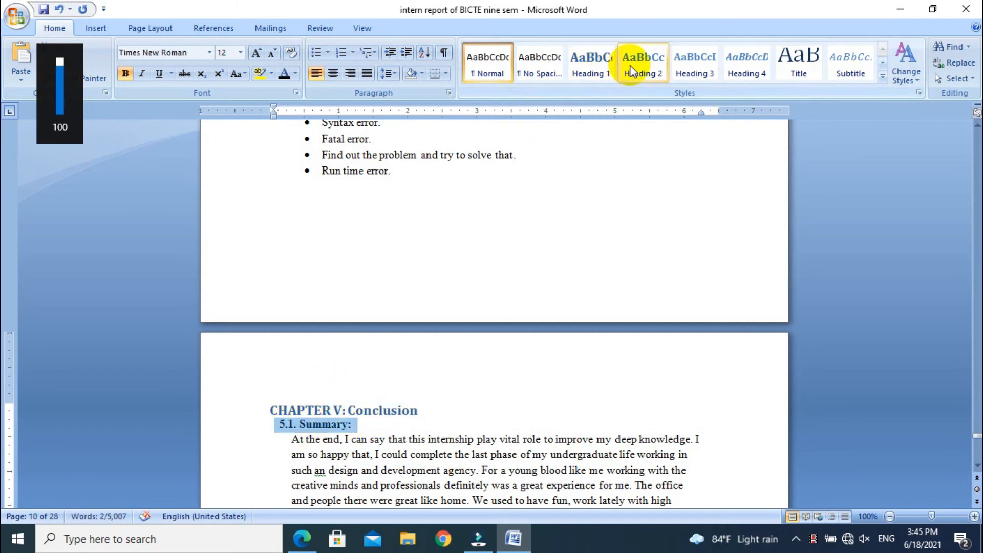
pyautogui.click(644, 64)
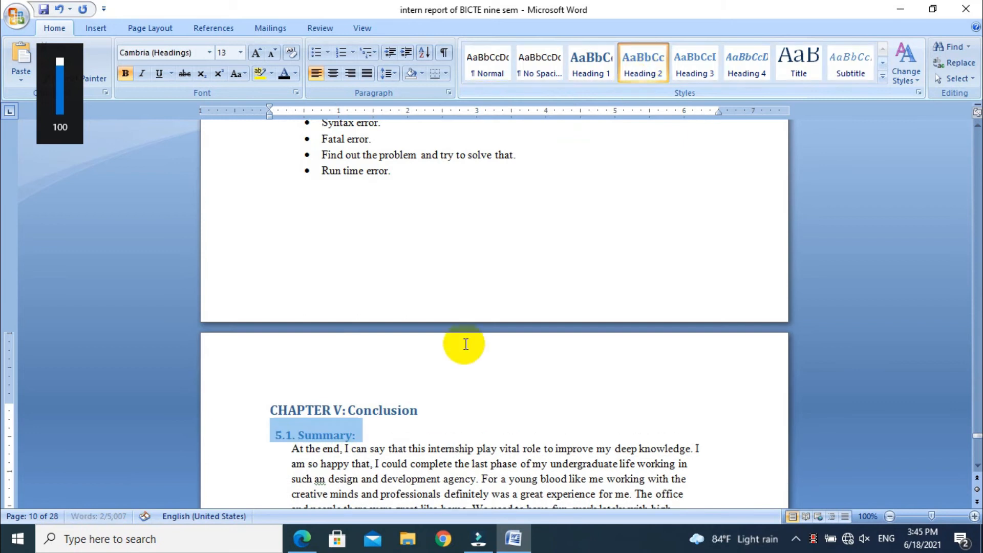
# - Apply the Heading 2 style to the "5.2. Recommendations for improvement:" subtitle
pyautogui.click(435, 383)
pyautogui.press('Down')
pyautogui.press('Down')
pyautogui.press('Down')
pyautogui.press('Down')
pyautogui.press('Down')
pyautogui.press('Down')
pyautogui.press('Down')
pyautogui.press('Down')
pyautogui.press('Down')
pyautogui.press('Down')
pyautogui.press('Down')
pyautogui.press('Down')
pyautogui.press('Down')
pyautogui.press('Down')
pyautogui.press('Down')
pyautogui.press('Down')
pyautogui.press('Down')
pyautogui.press('Down')
pyautogui.press('Down')
pyautogui.press('Down')
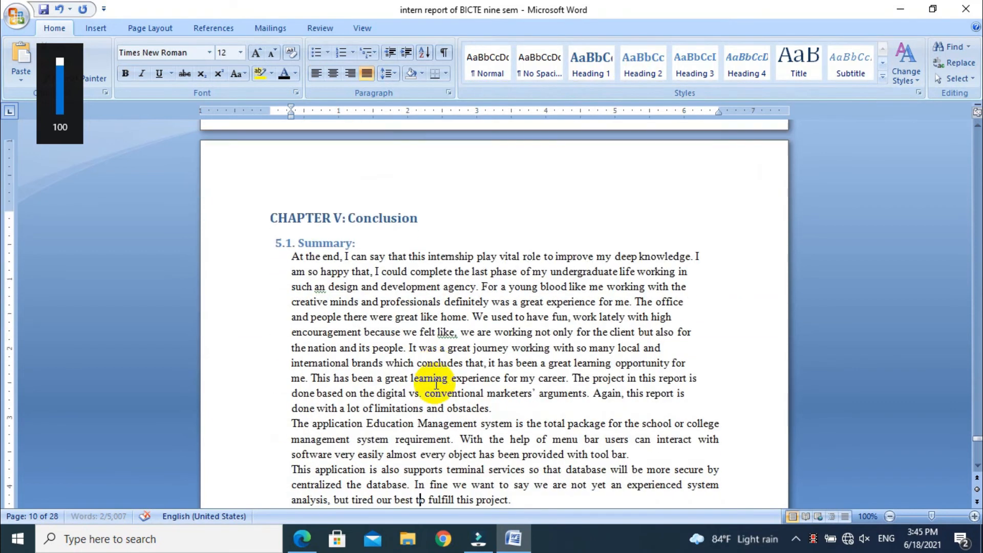
pyautogui.moveTo(492, 383); pyautogui.dragTo(271, 384)
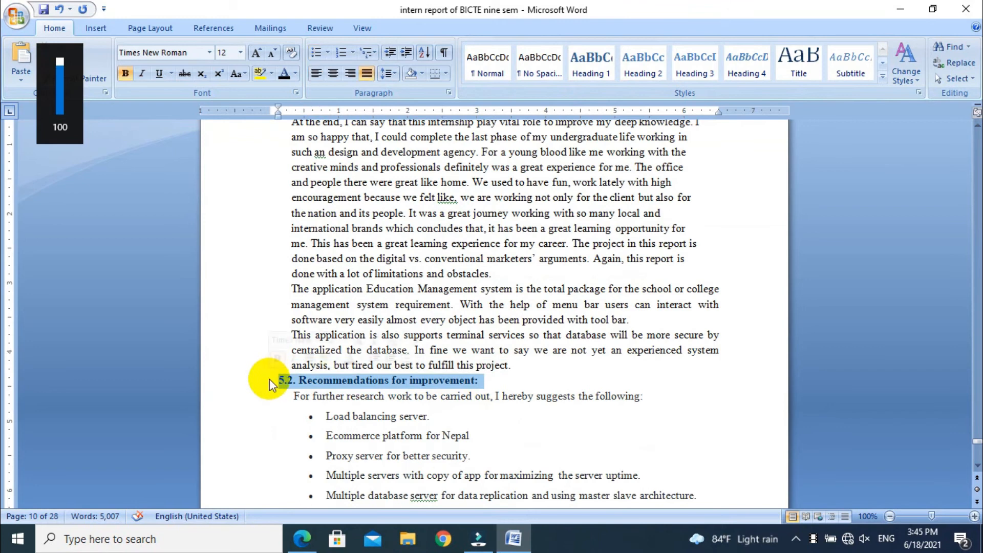
pyautogui.click(643, 57)
# - Apply the Heading 1 style to the "References:" and "Abbreviation:" titles at the report's end and save the document
pyautogui.click(543, 440)
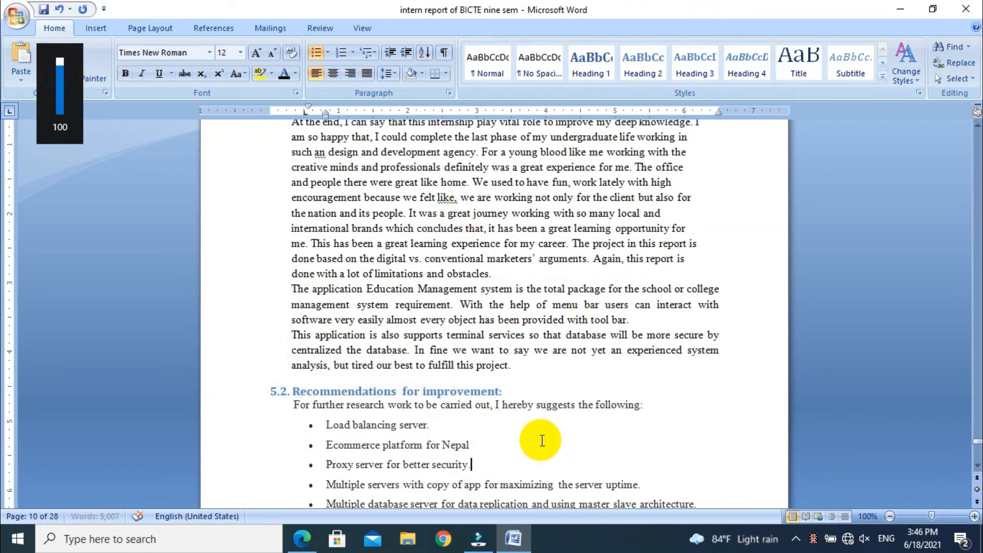
pyautogui.hotkey('ctrl', 'End')
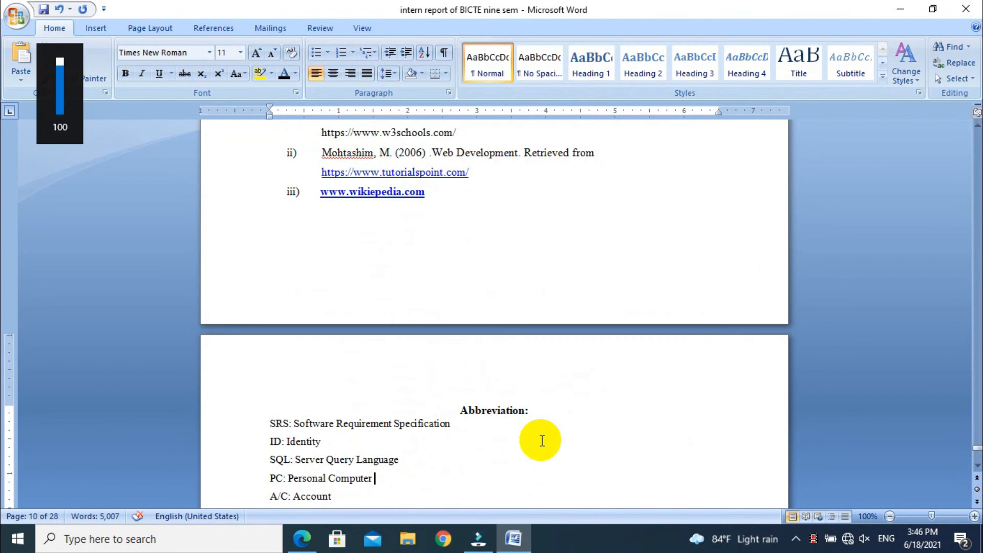
pyautogui.press('Up')
pyautogui.press('Up')
pyautogui.press('Up')
pyautogui.press('Up')
pyautogui.press('Up')
pyautogui.press('Up')
pyautogui.press('Up')
pyautogui.press('Up')
pyautogui.press('Up')
pyautogui.press('Up')
pyautogui.press('Up')
pyautogui.press('Up')
pyautogui.tripleClick(279, 182)
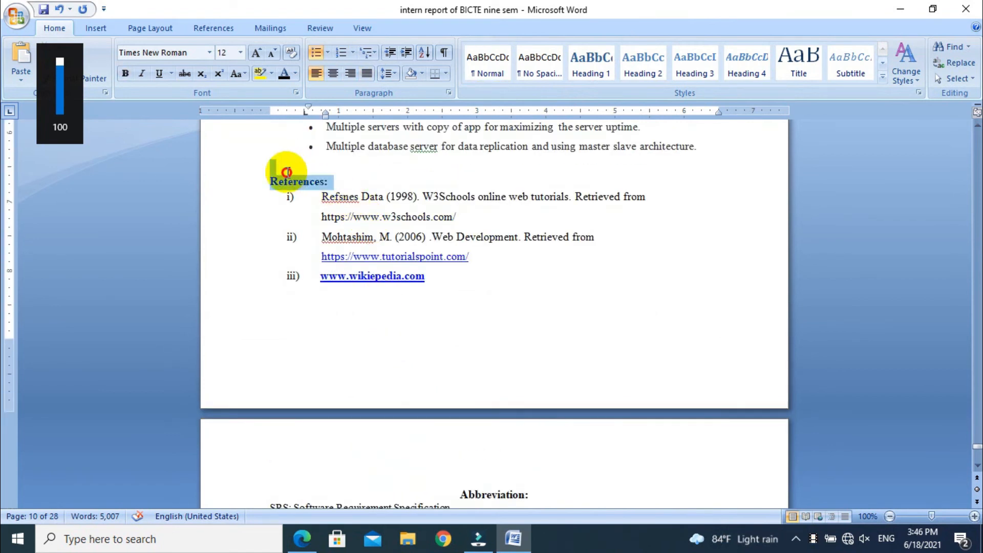
pyautogui.click(592, 64)
pyautogui.tripleClick(496, 493)
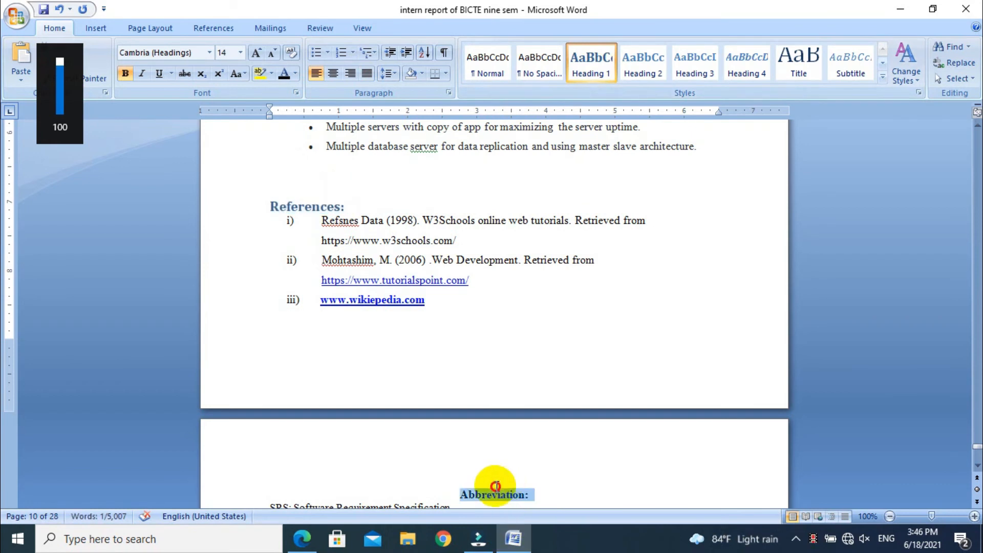
pyautogui.click(593, 60)
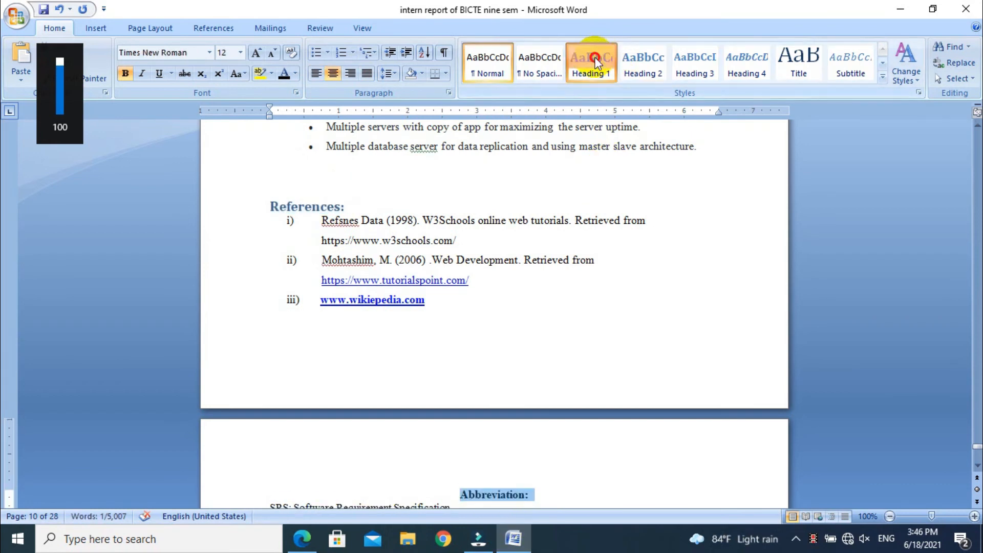
pyautogui.click(596, 418)
pyautogui.hotkey('ctrl', 's')
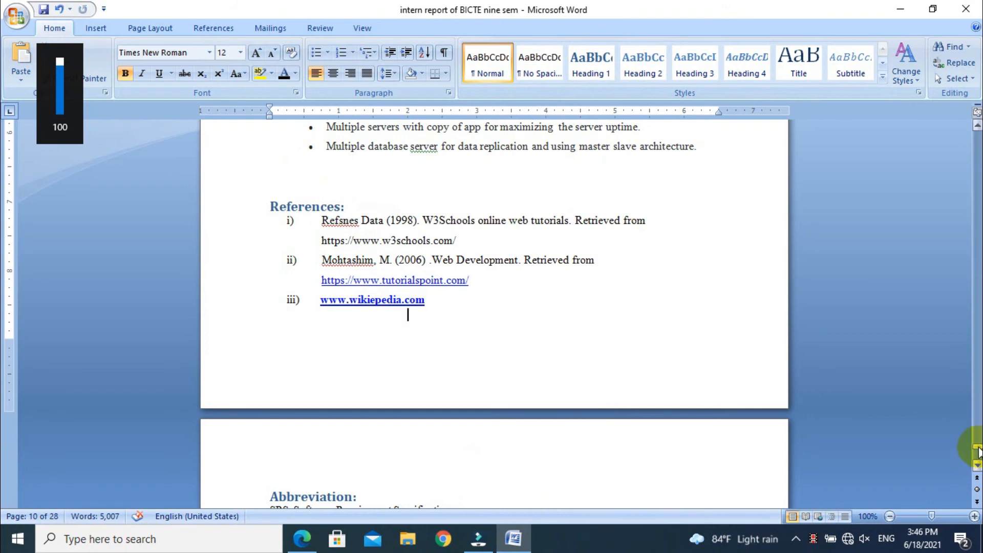
# - Insert centred page numbers at the bottom of the pages with the Plain Number 2 design and leave the footer
pyautogui.click(978, 450)
pyautogui.moveTo(977, 445); pyautogui.dragTo(968, 200)
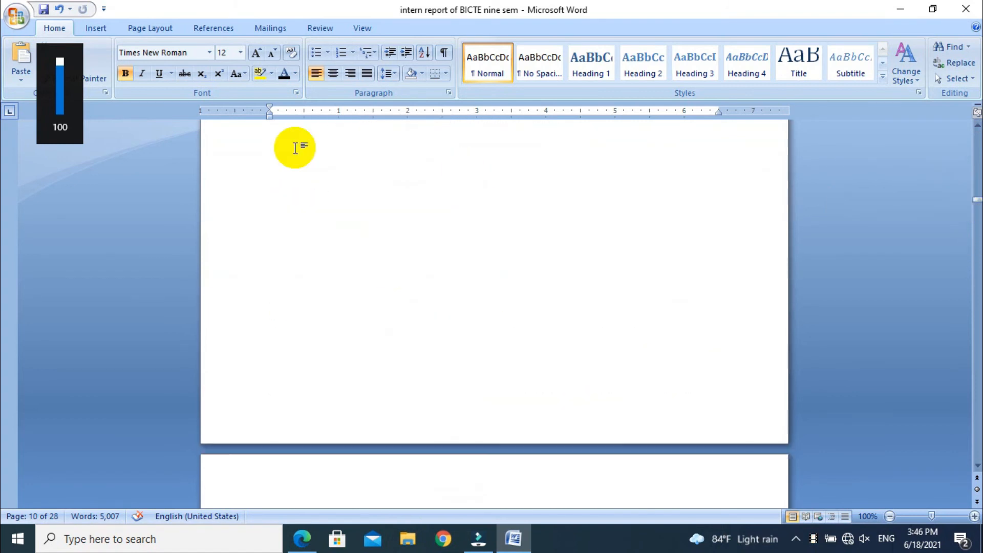
pyautogui.click(93, 28)
pyautogui.click(533, 61)
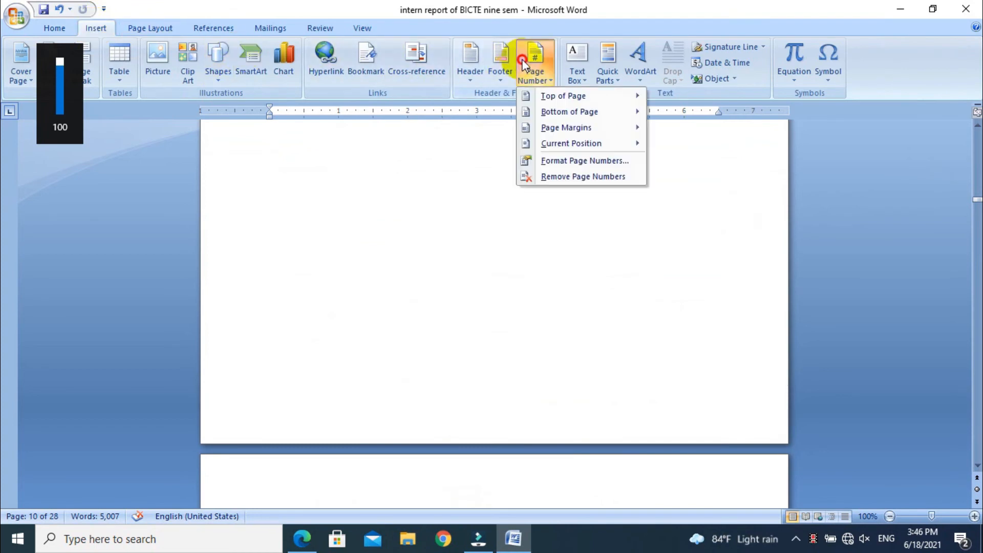
pyautogui.moveTo(571, 112)
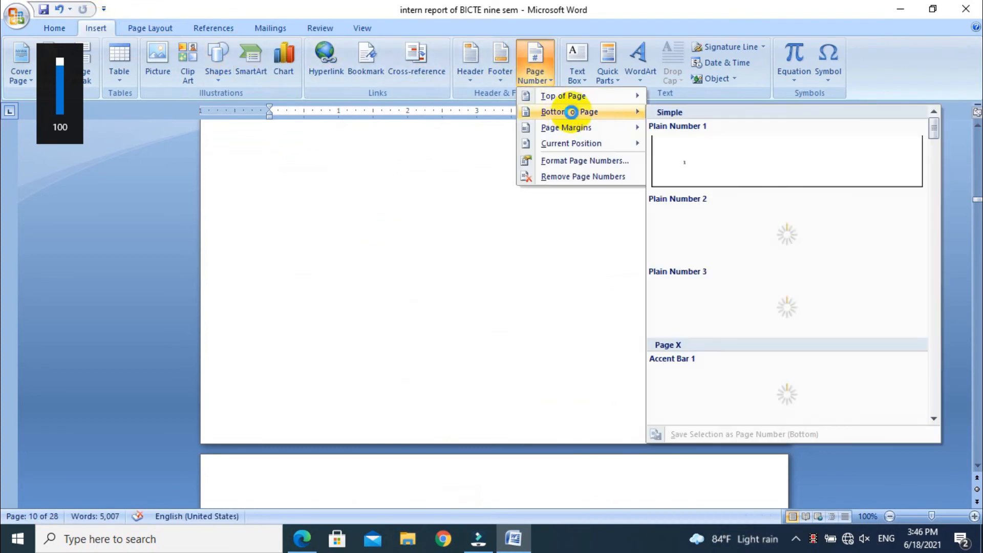
pyautogui.click(747, 215)
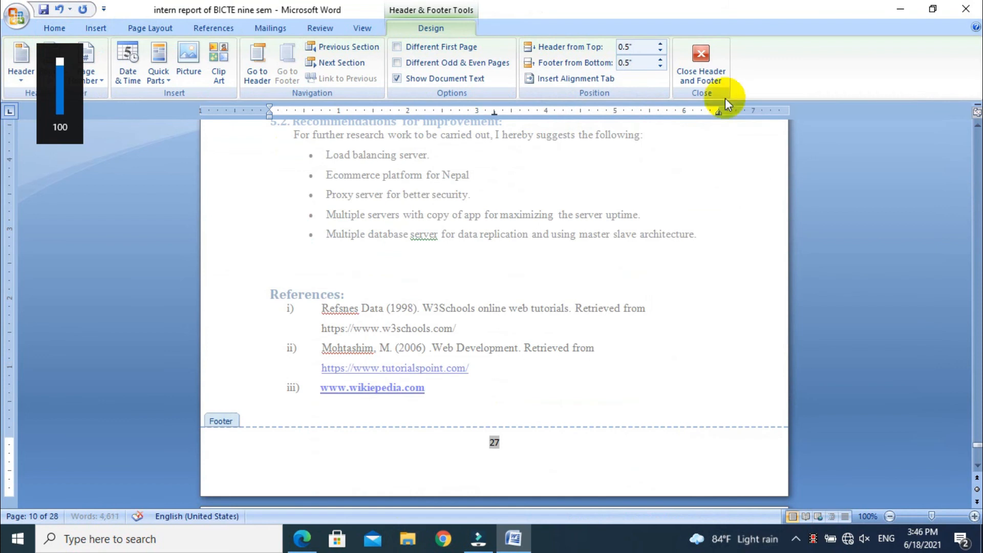
pyautogui.click(703, 54)
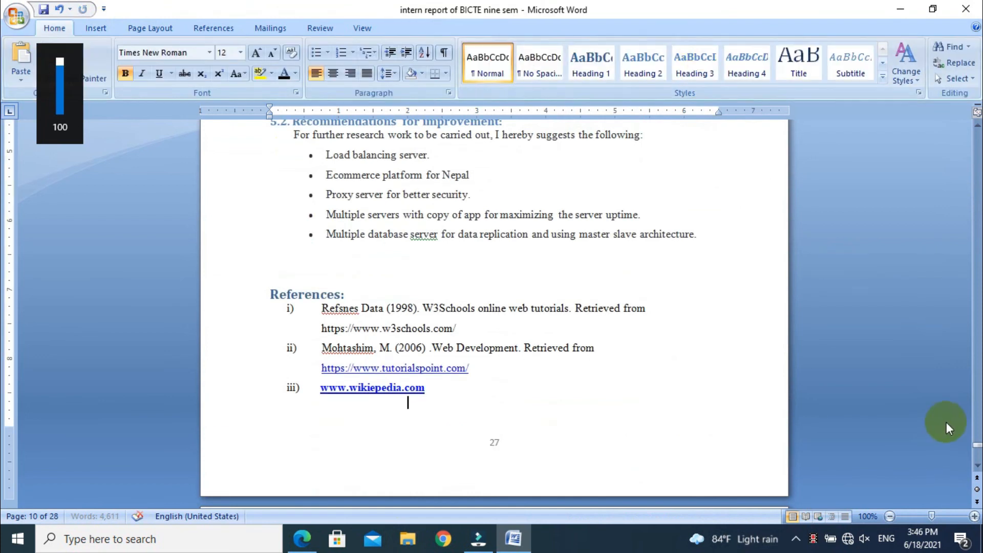
# - Insert a page break ahead of the "Contents:" page to add a blank page before it
pyautogui.moveTo(978, 445); pyautogui.dragTo(976, 199)
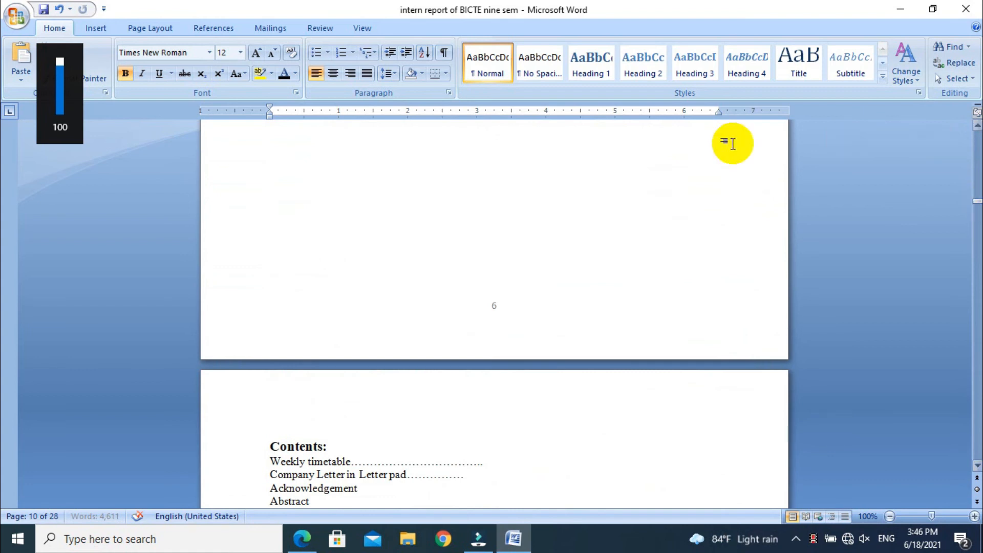
pyautogui.click(475, 181)
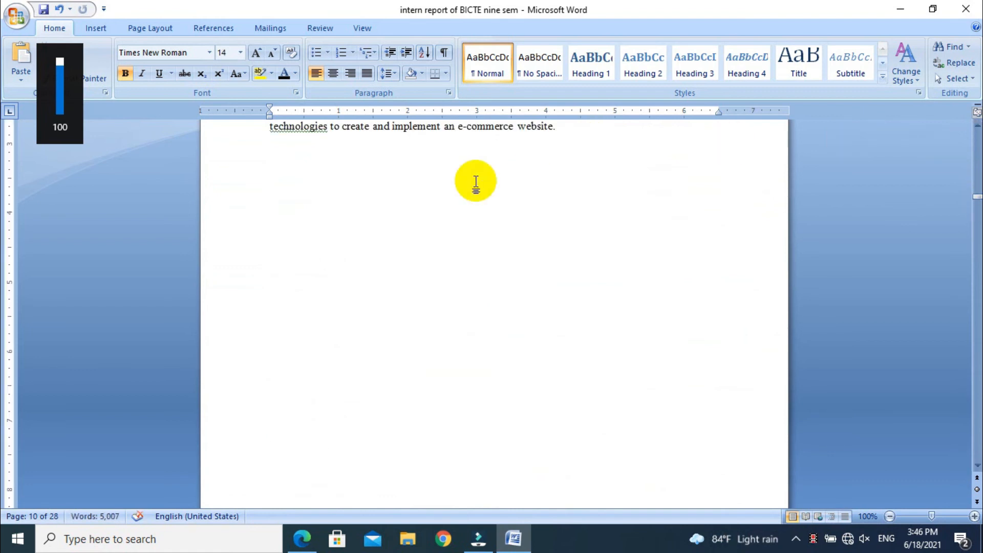
pyautogui.hotkey('ctrl', 'z')
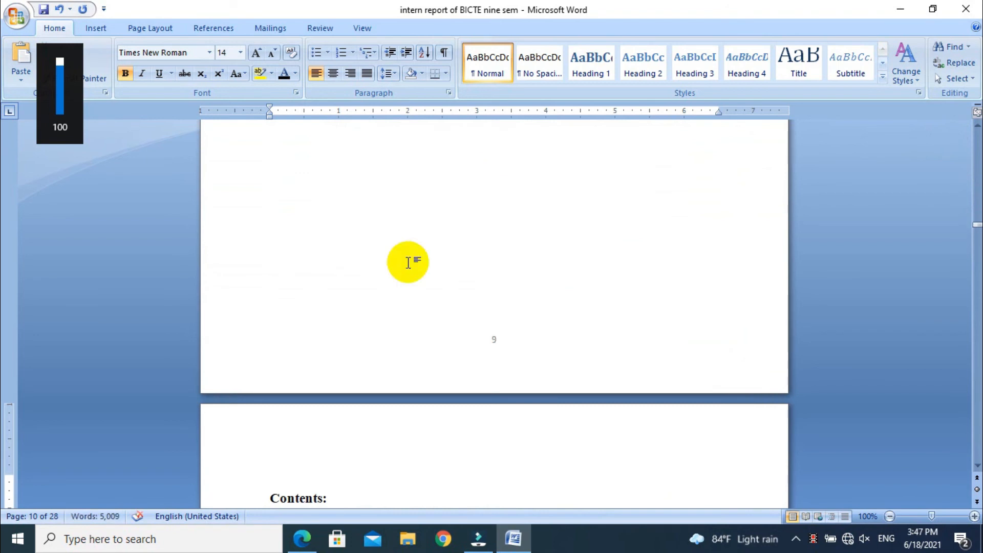
pyautogui.click(350, 242)
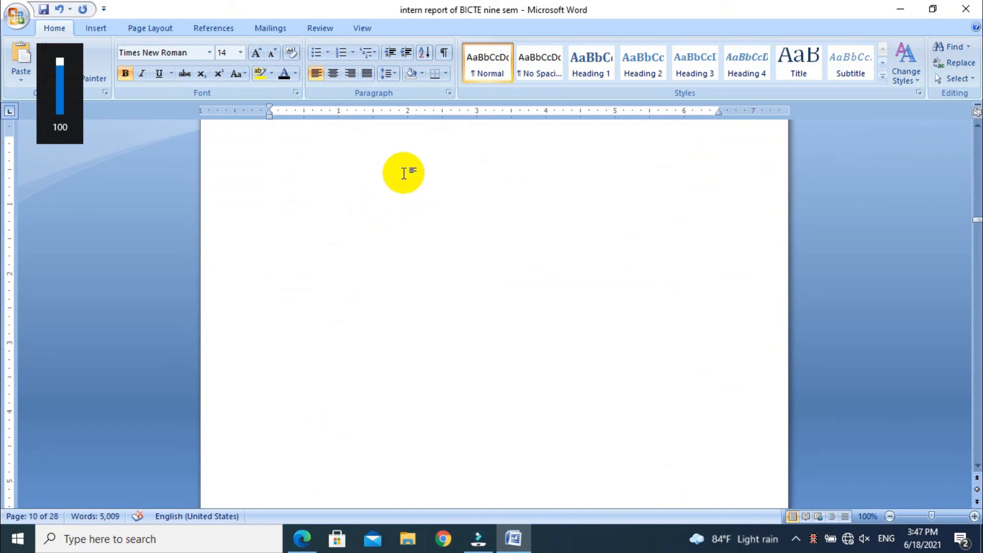
pyautogui.hotkey('ctrl', 'Return')
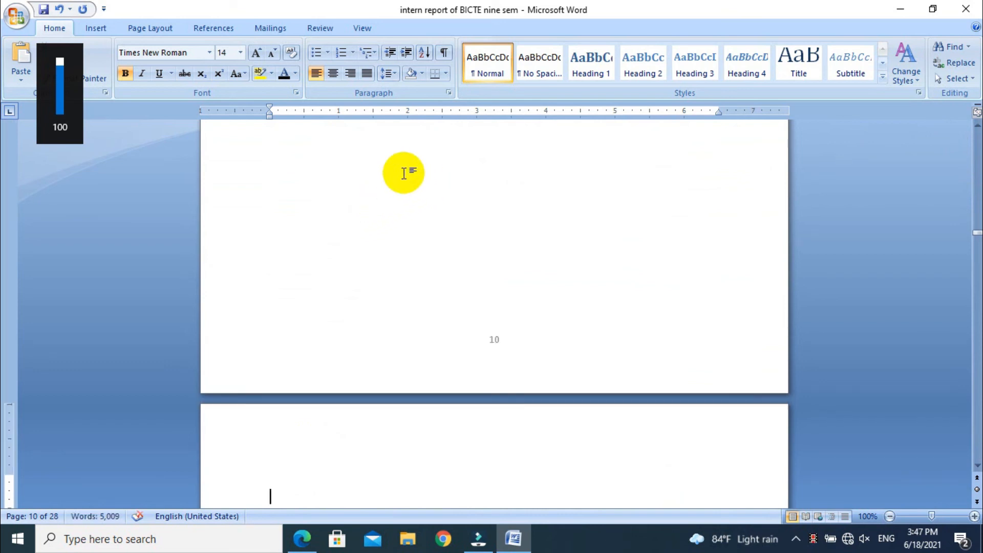
pyautogui.press('Down')
pyautogui.press('Down')
pyautogui.press('Down')
pyautogui.press('Down')
pyautogui.press('Down')
pyautogui.press('Down')
pyautogui.press('Down')
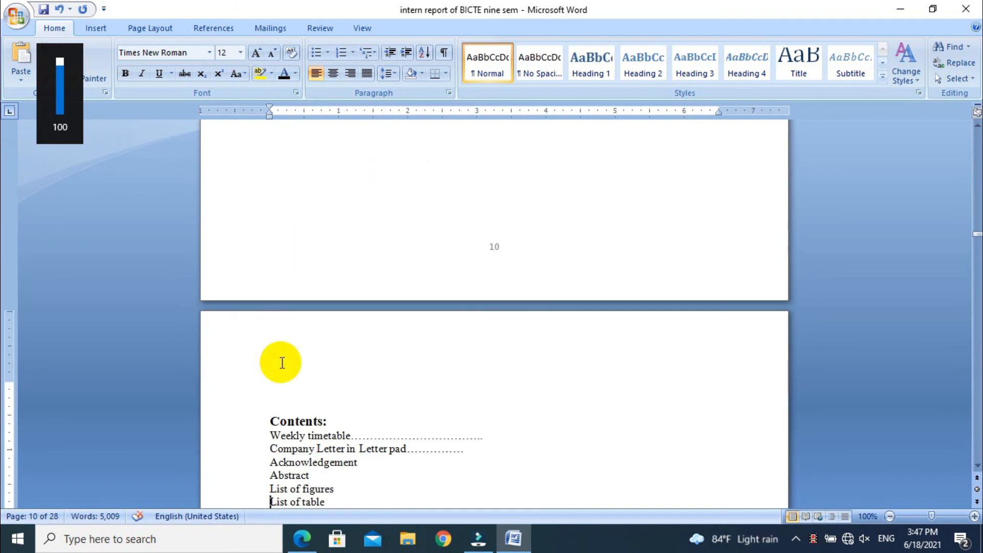
# - Insert a page break ahead of the typed "Contents:" list and add an empty line below the abstract's last paragraph
pyautogui.hotkey('ctrl', 'Return')
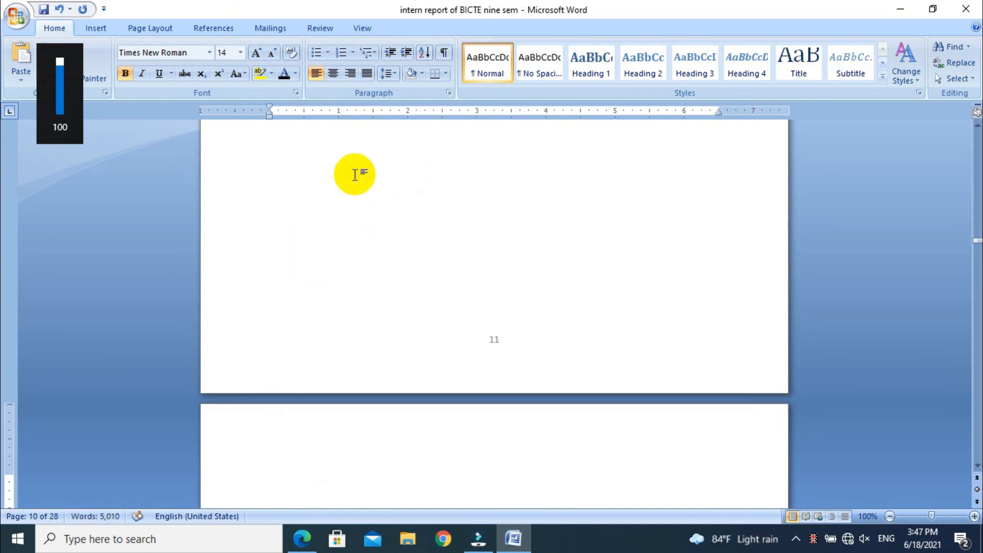
pyautogui.click(345, 155)
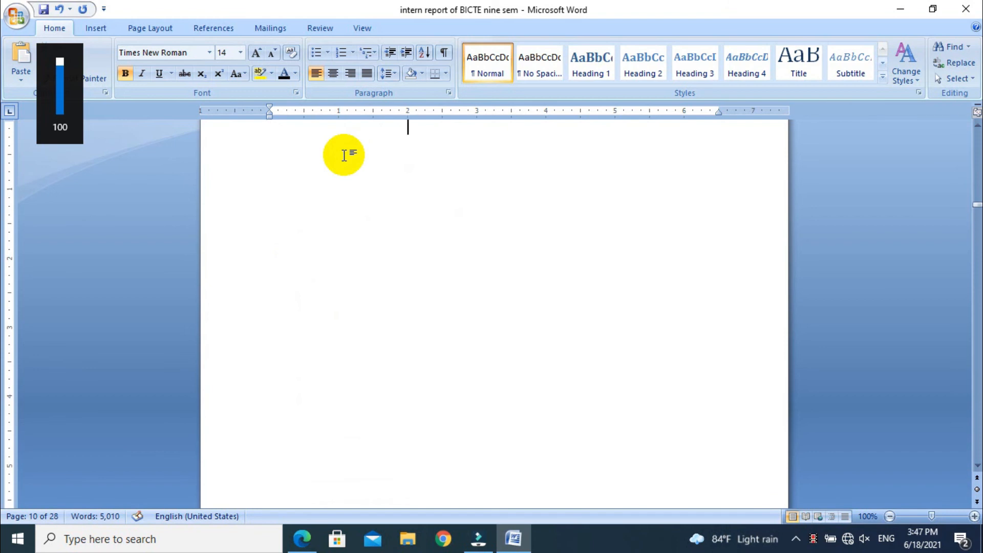
pyautogui.press('Up')
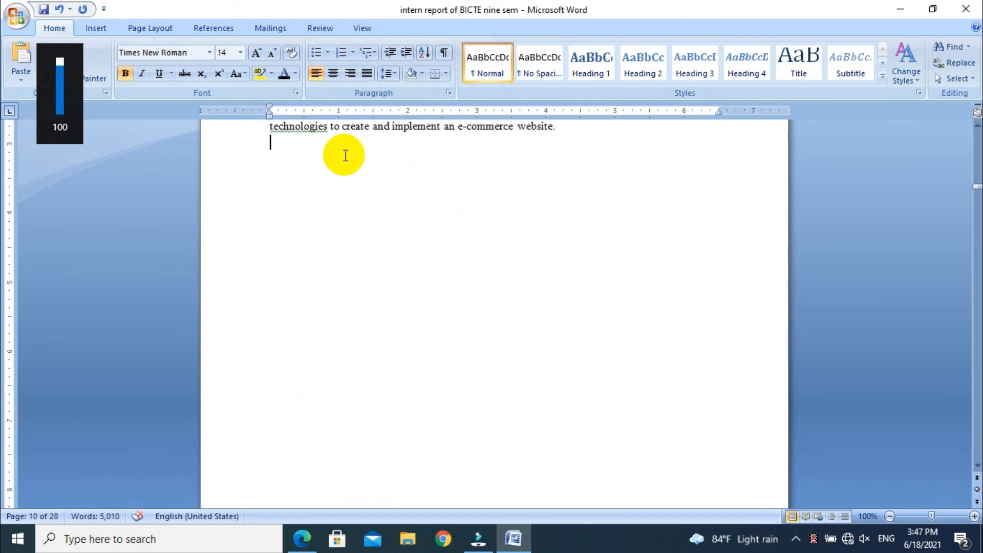
pyautogui.press('Return')
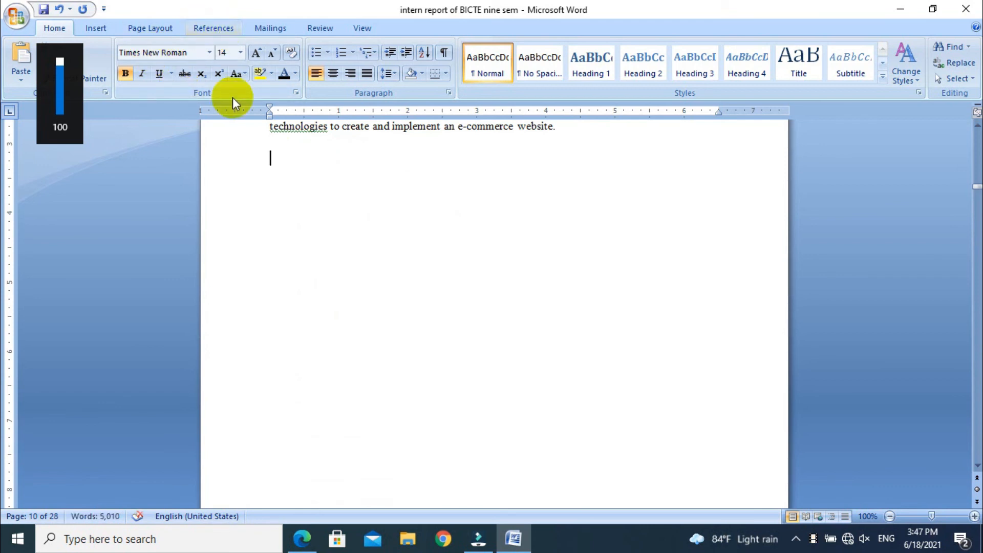
# - Insert an Automatic Table 1 table of contents on the empty line below the abstract
pyautogui.click(218, 28)
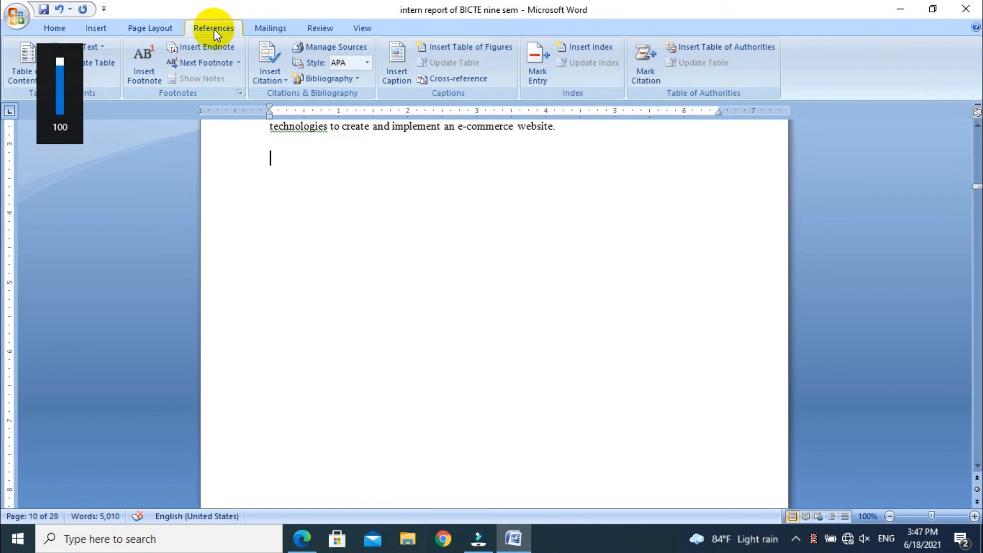
pyautogui.click(27, 69)
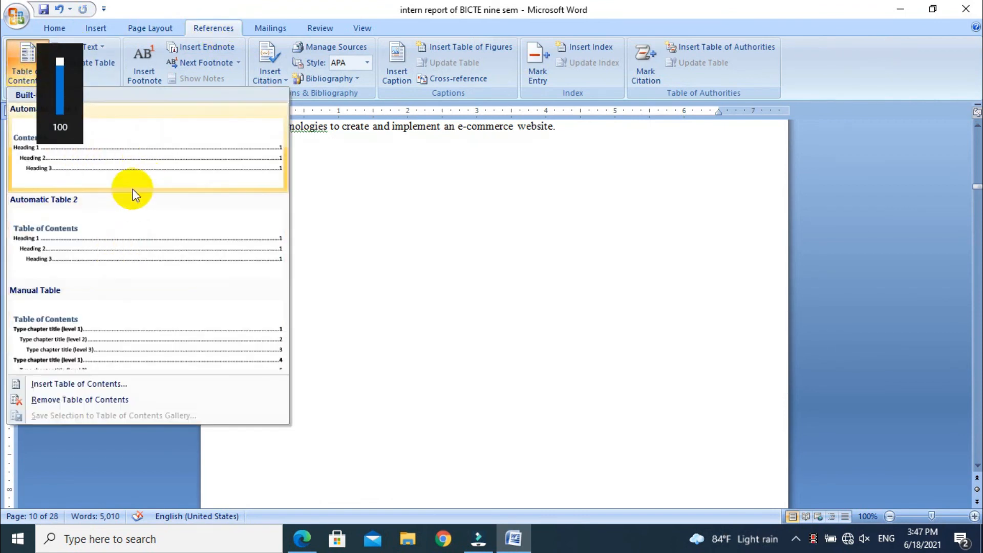
pyautogui.click(133, 169)
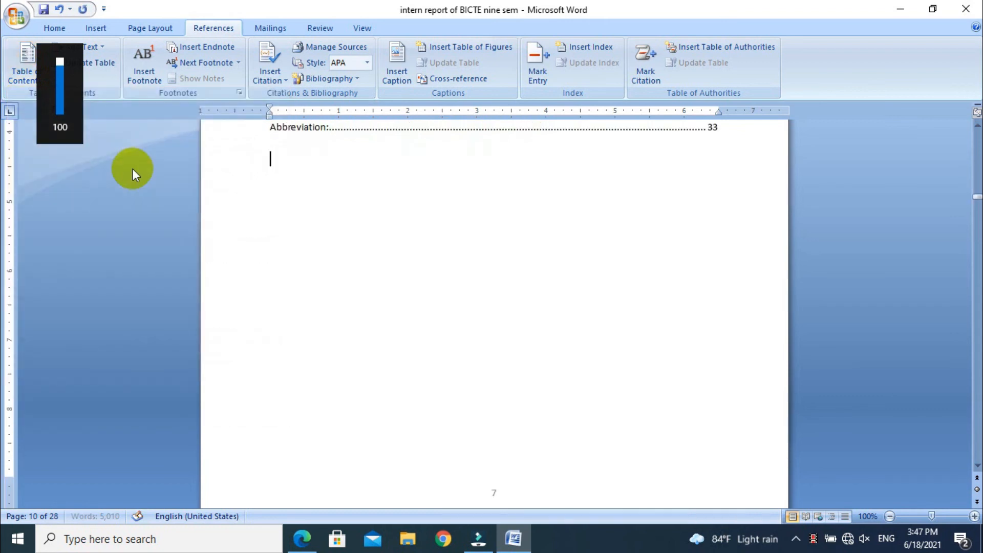
# - Examine the entries and page numbers of the inserted table of contents from its last line up to its title
pyautogui.scroll(5, 604, 251)
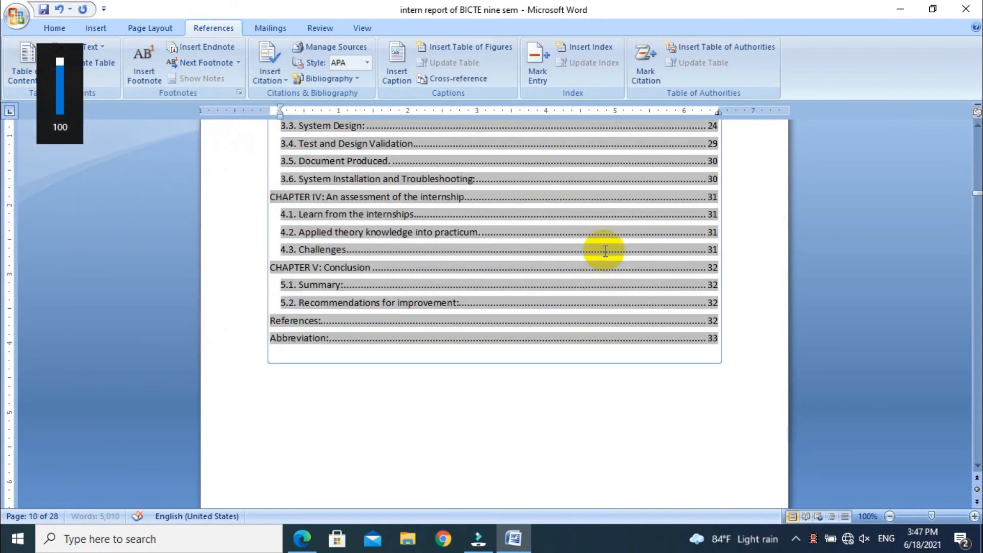
pyautogui.scroll(3, 605, 251)
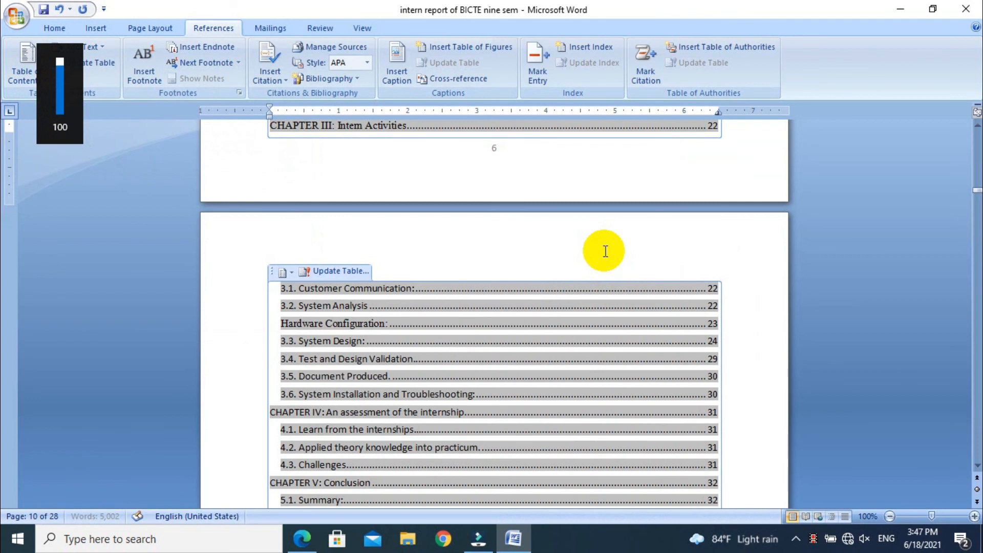
pyautogui.scroll(6, 605, 251)
pyautogui.scroll(1, 605, 250)
pyautogui.press('Up')
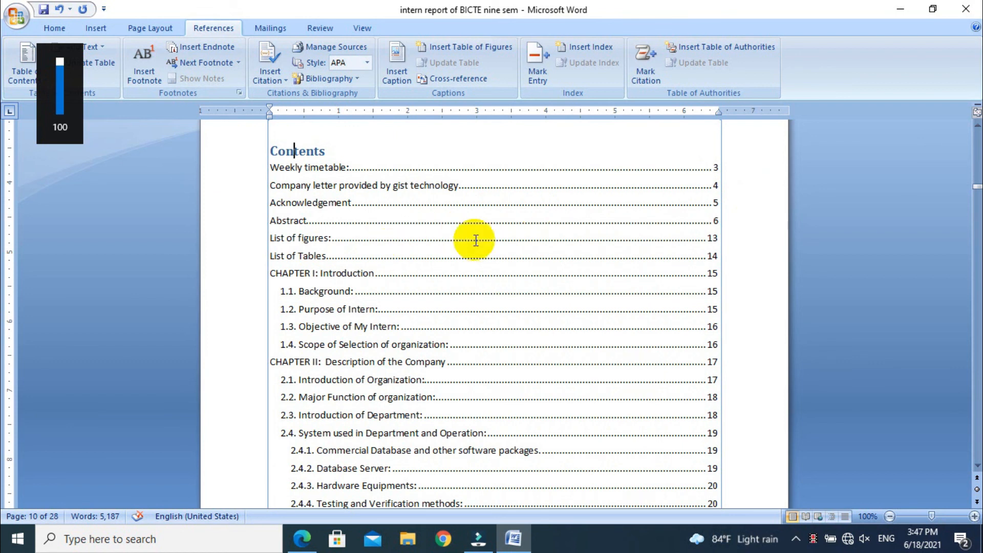
pyautogui.click(757, 293)
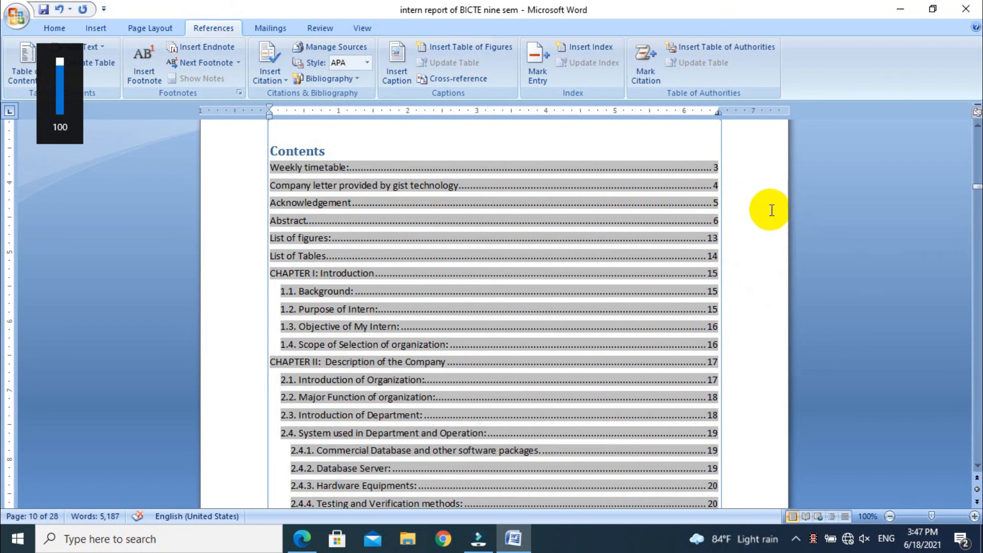
pyautogui.press('Up')
pyautogui.press('Up')
pyautogui.press('Up')
pyautogui.press('Up')
pyautogui.press('Up')
pyautogui.press('Up')
pyautogui.press('Up')
pyautogui.press('Up')
pyautogui.press('Up')
pyautogui.press('Up')
pyautogui.press('Up')
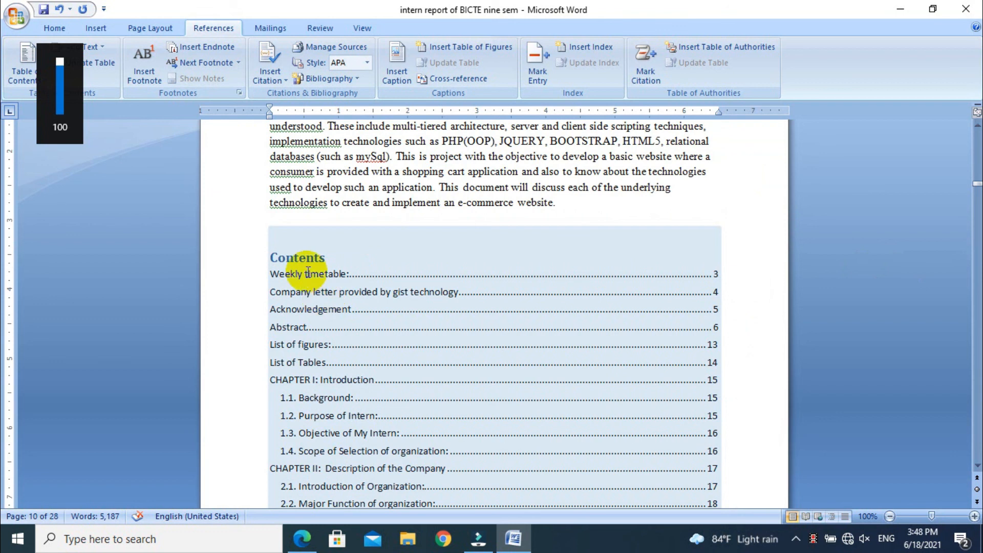
# - Update the entire table of contents, including its entries and page numbers
pyautogui.click(299, 258)
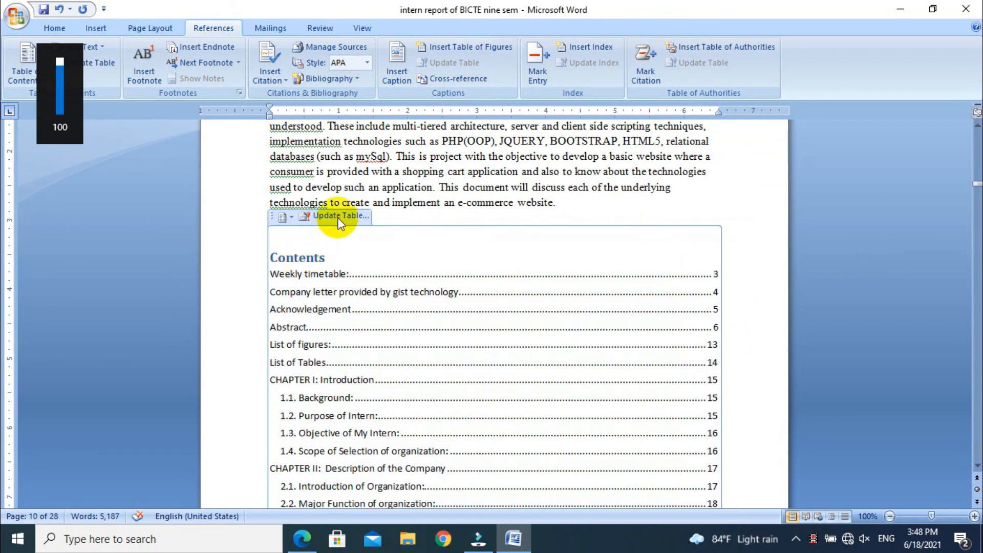
pyautogui.click(338, 218)
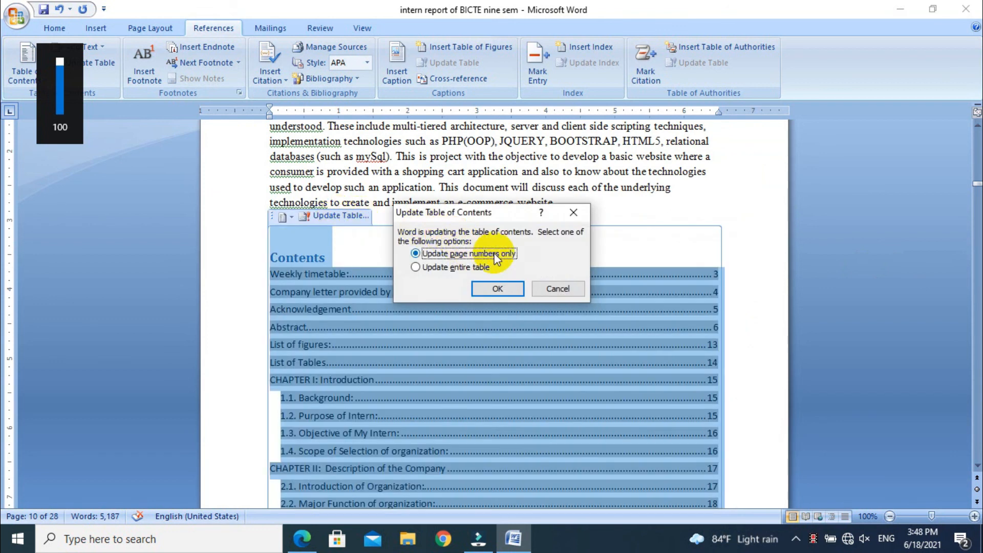
pyautogui.click(416, 267)
pyautogui.click(491, 291)
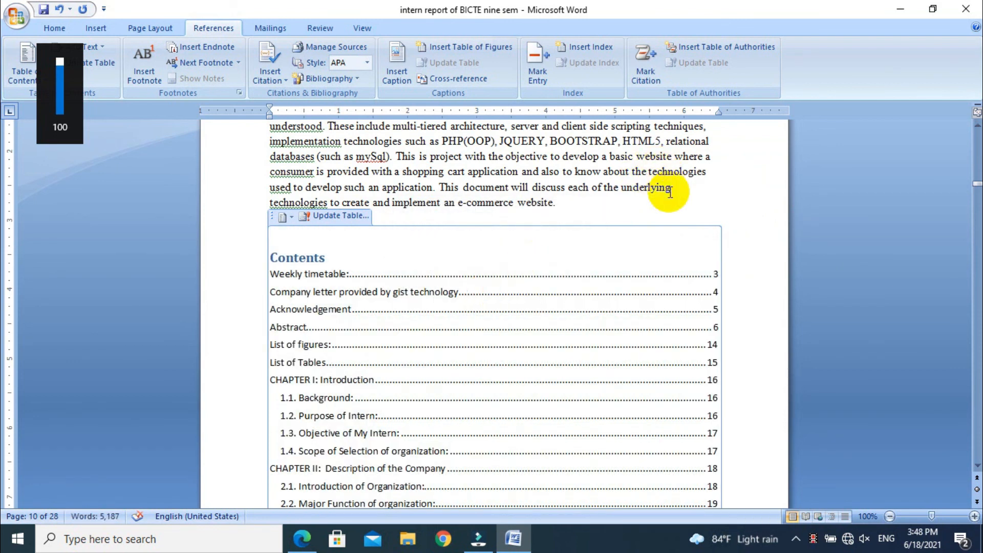
# - Review the updated table of contents down to its end and compare it with the manually typed "Contents:" list further on
pyautogui.click(671, 190)
pyautogui.press('Down')
pyautogui.press('Down')
pyautogui.press('Down')
pyautogui.press('Down')
pyautogui.press('Down')
pyautogui.press('Down')
pyautogui.press('Down')
pyautogui.press('Down')
pyautogui.press('Down')
pyautogui.press('Down')
pyautogui.press('Down')
pyautogui.press('Down')
pyautogui.press('Down')
pyautogui.press('Down')
pyautogui.press('Down')
pyautogui.press('Down')
pyautogui.press('Down')
pyautogui.press('Down')
pyautogui.press('Down')
pyautogui.press('Down')
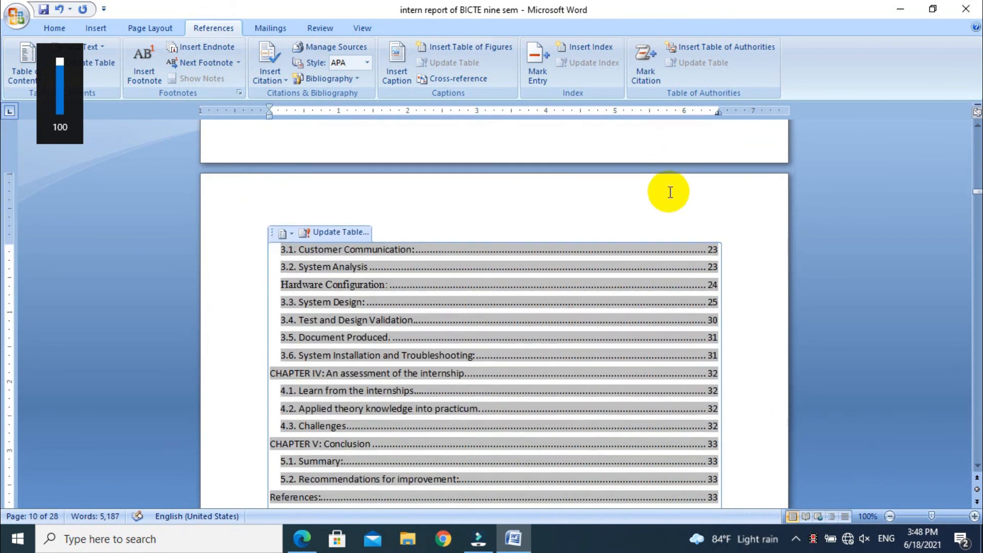
pyautogui.press('Down')
pyautogui.press('Down')
pyautogui.press('Down')
pyautogui.press('Down')
pyautogui.press('Down')
pyautogui.press('Down')
pyautogui.press('Down')
pyautogui.press('Down')
pyautogui.press('Down')
pyautogui.press('Down')
pyautogui.press('Down')
pyautogui.press('Down')
pyautogui.press('Down')
pyautogui.press('Down')
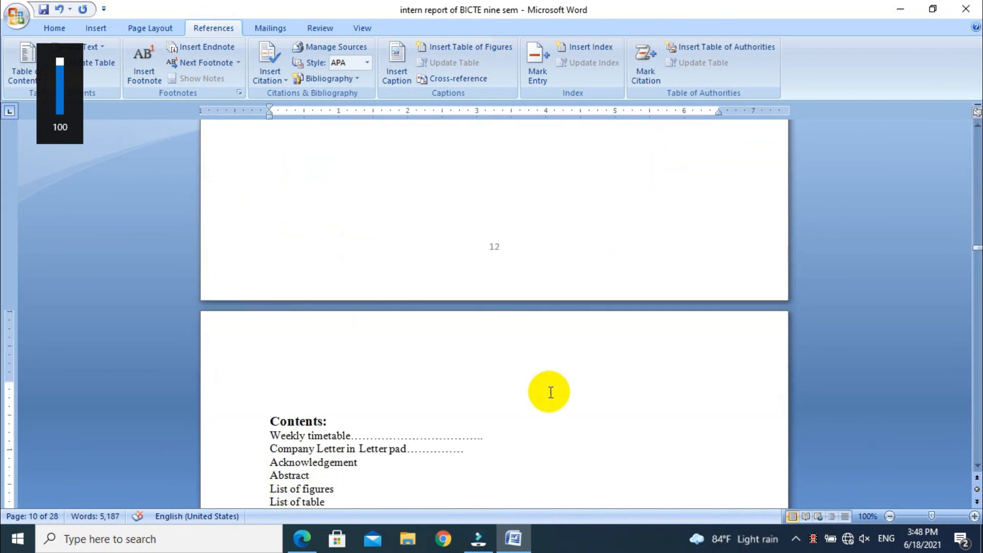
pyautogui.press('Down')
pyautogui.press('Down')
pyautogui.press('Down')
pyautogui.press('Down')
pyautogui.press('Down')
pyautogui.press('Down')
pyautogui.press('Down')
pyautogui.press('Down')
pyautogui.press('Down')
pyautogui.press('Down')
pyautogui.press('Down')
pyautogui.press('Down')
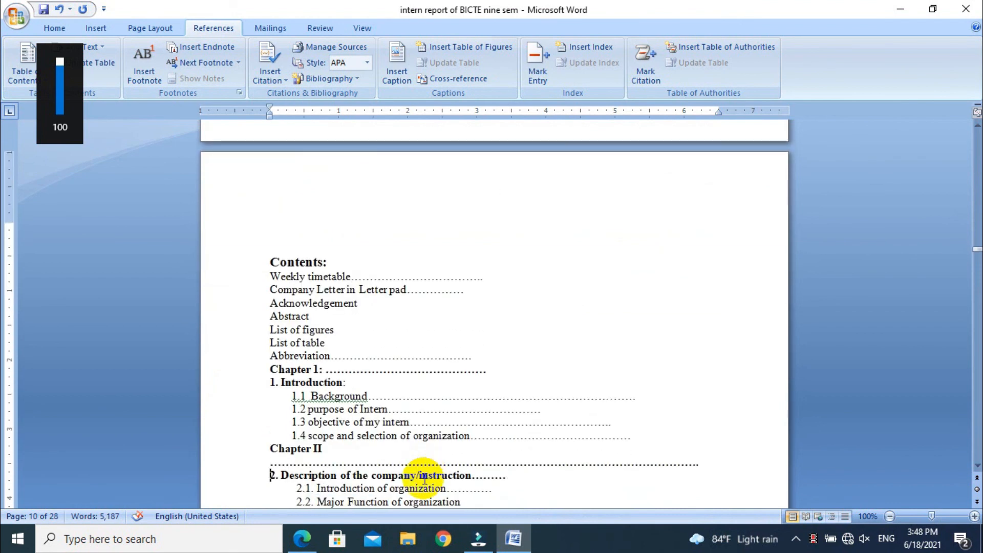
# - Go back to the end of the automatic table of contents, check its last entries and place the cursor in the blank area below
pyautogui.press('Up')
pyautogui.press('Up')
pyautogui.press('Up')
pyautogui.press('Up')
pyautogui.press('Up')
pyautogui.press('Up')
pyautogui.press('Up')
pyautogui.press('Up')
pyautogui.press('Up')
pyautogui.press('Up')
pyautogui.press('Up')
pyautogui.press('Up')
pyautogui.press('Up')
pyautogui.press('Up')
pyautogui.press('Up')
pyautogui.press('Up')
pyautogui.press('Up')
pyautogui.press('Up')
pyautogui.press('Up')
pyautogui.press('Up')
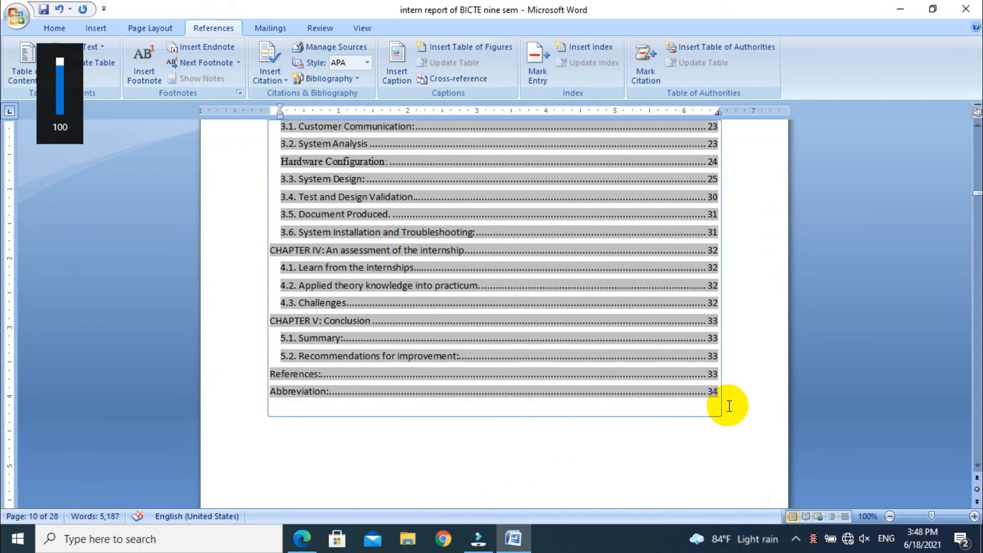
pyautogui.click(615, 456)
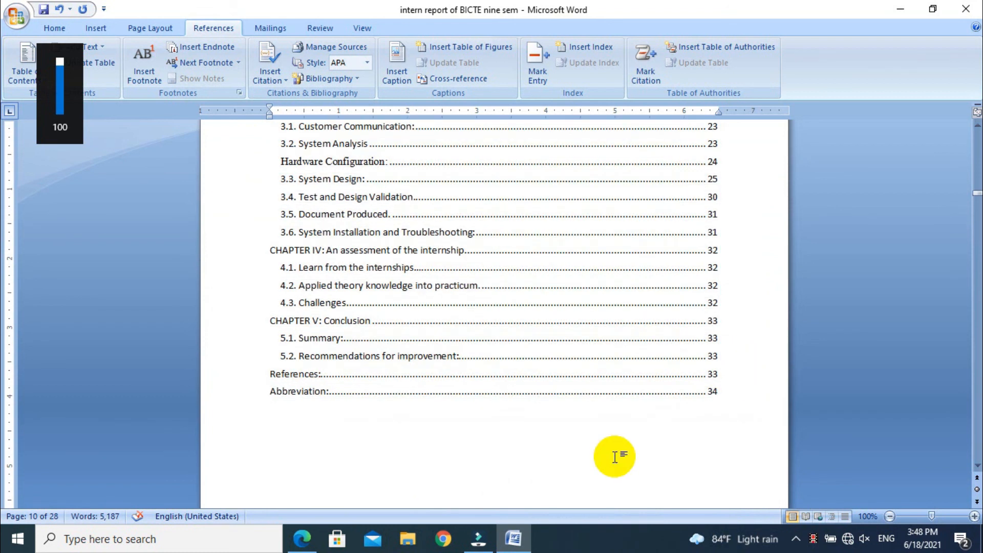